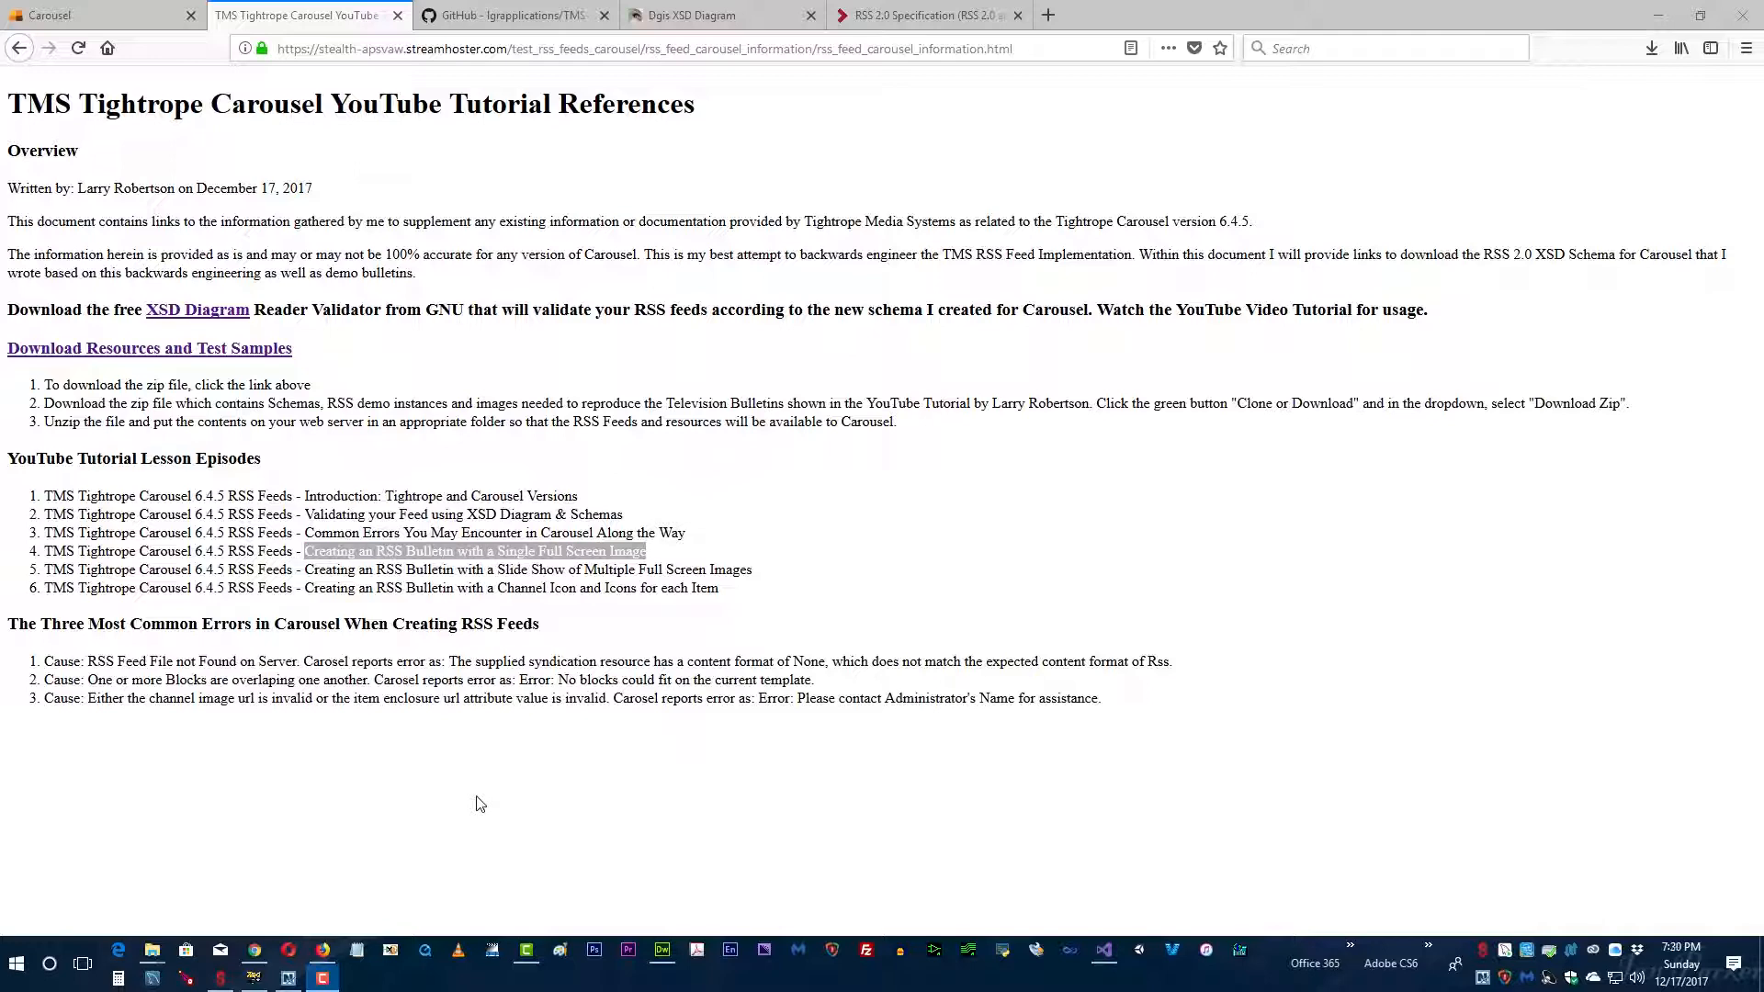
Step: Switch to Dreamweaver and examine the self-closing channel title element in rss_full_screen_image_single_slide.xml
key(F10)
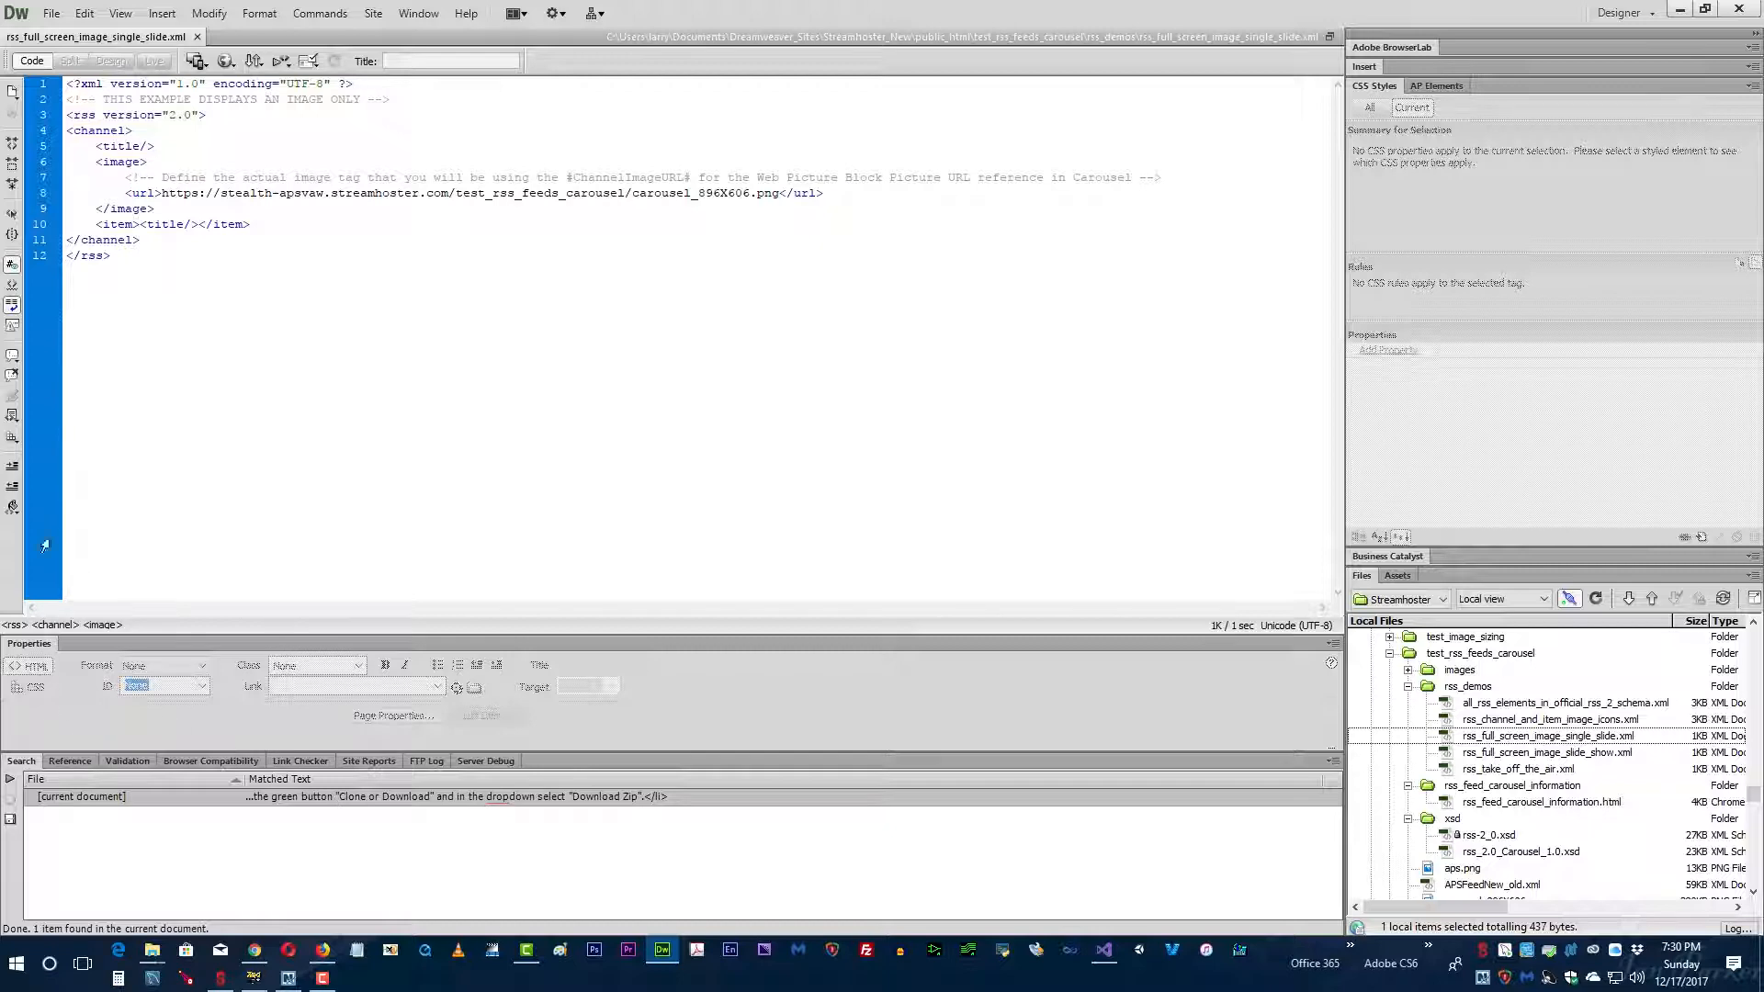
click(66, 83)
drag(96, 146, 161, 146)
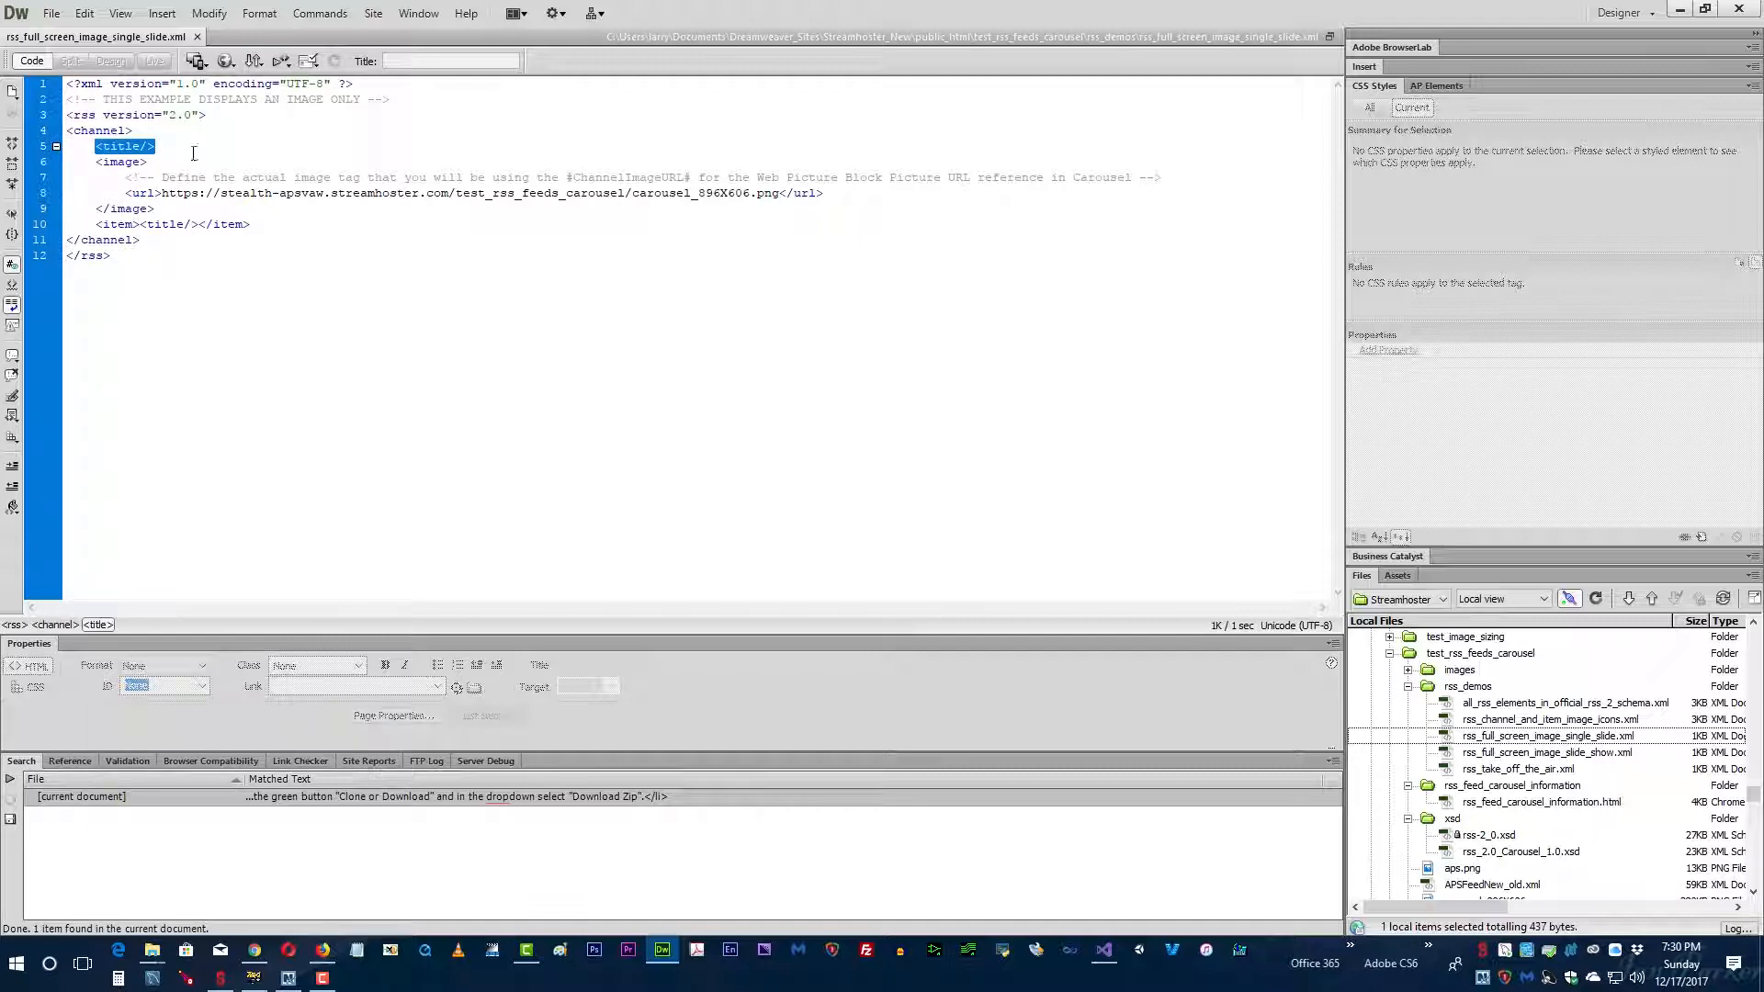
click(161, 127)
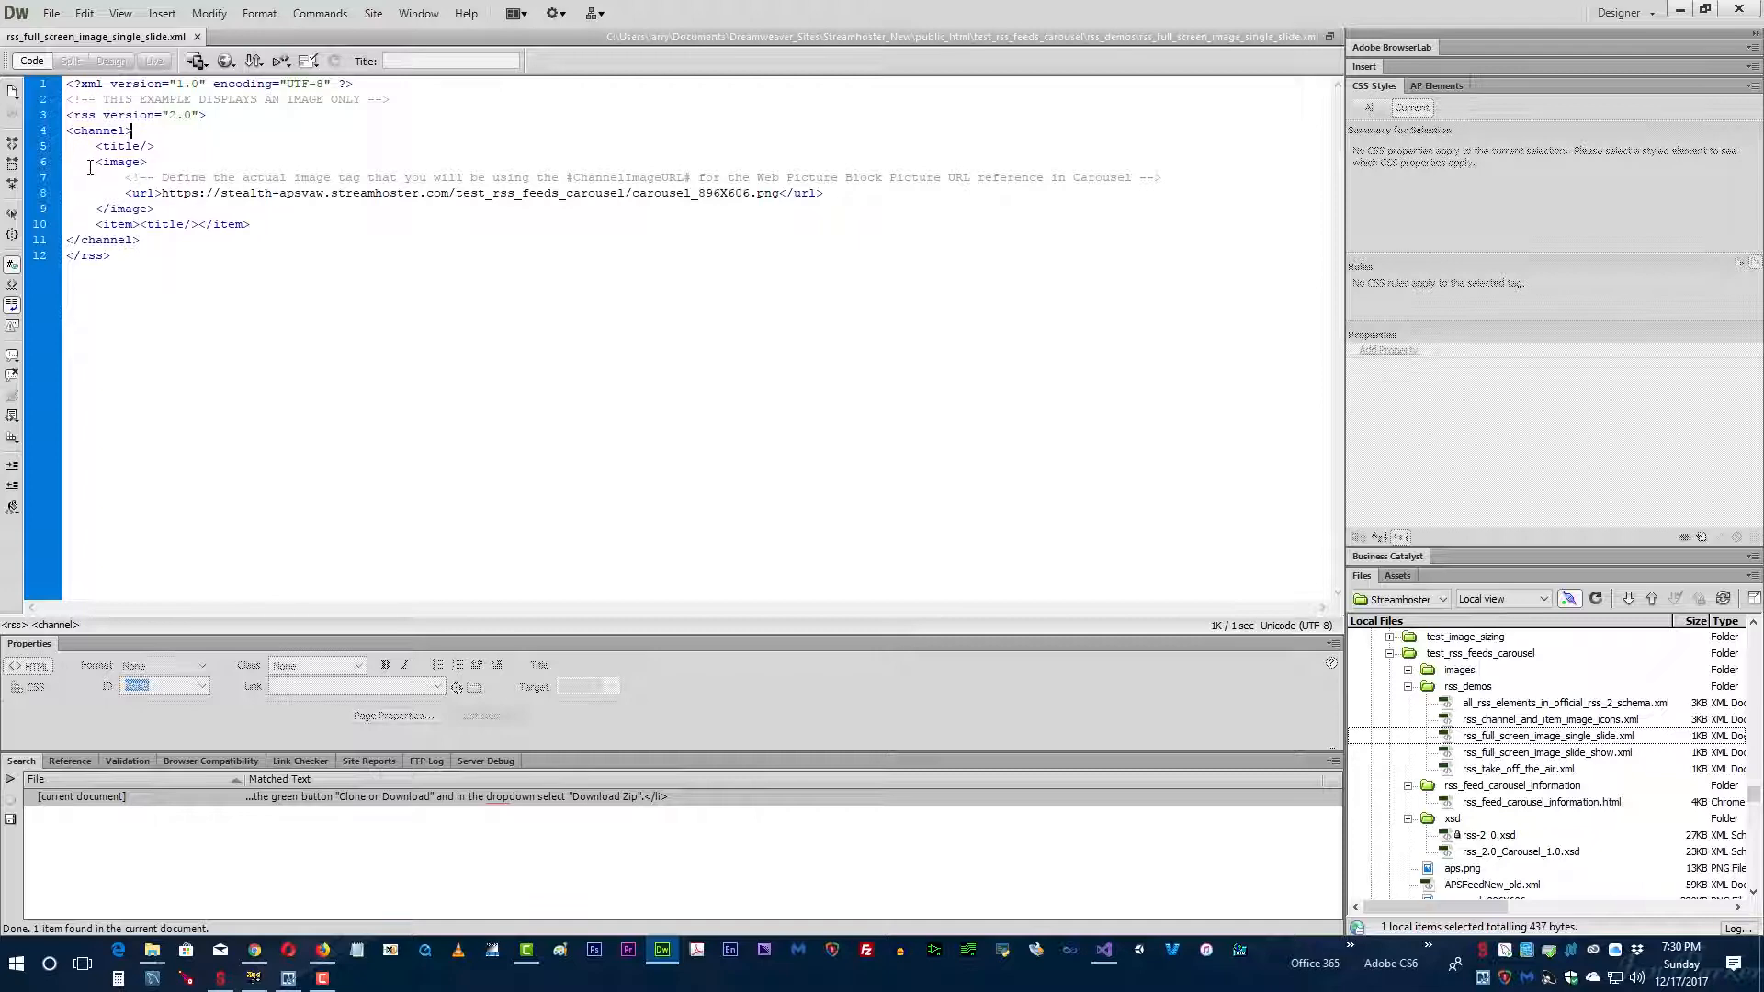
drag(97, 147, 154, 147)
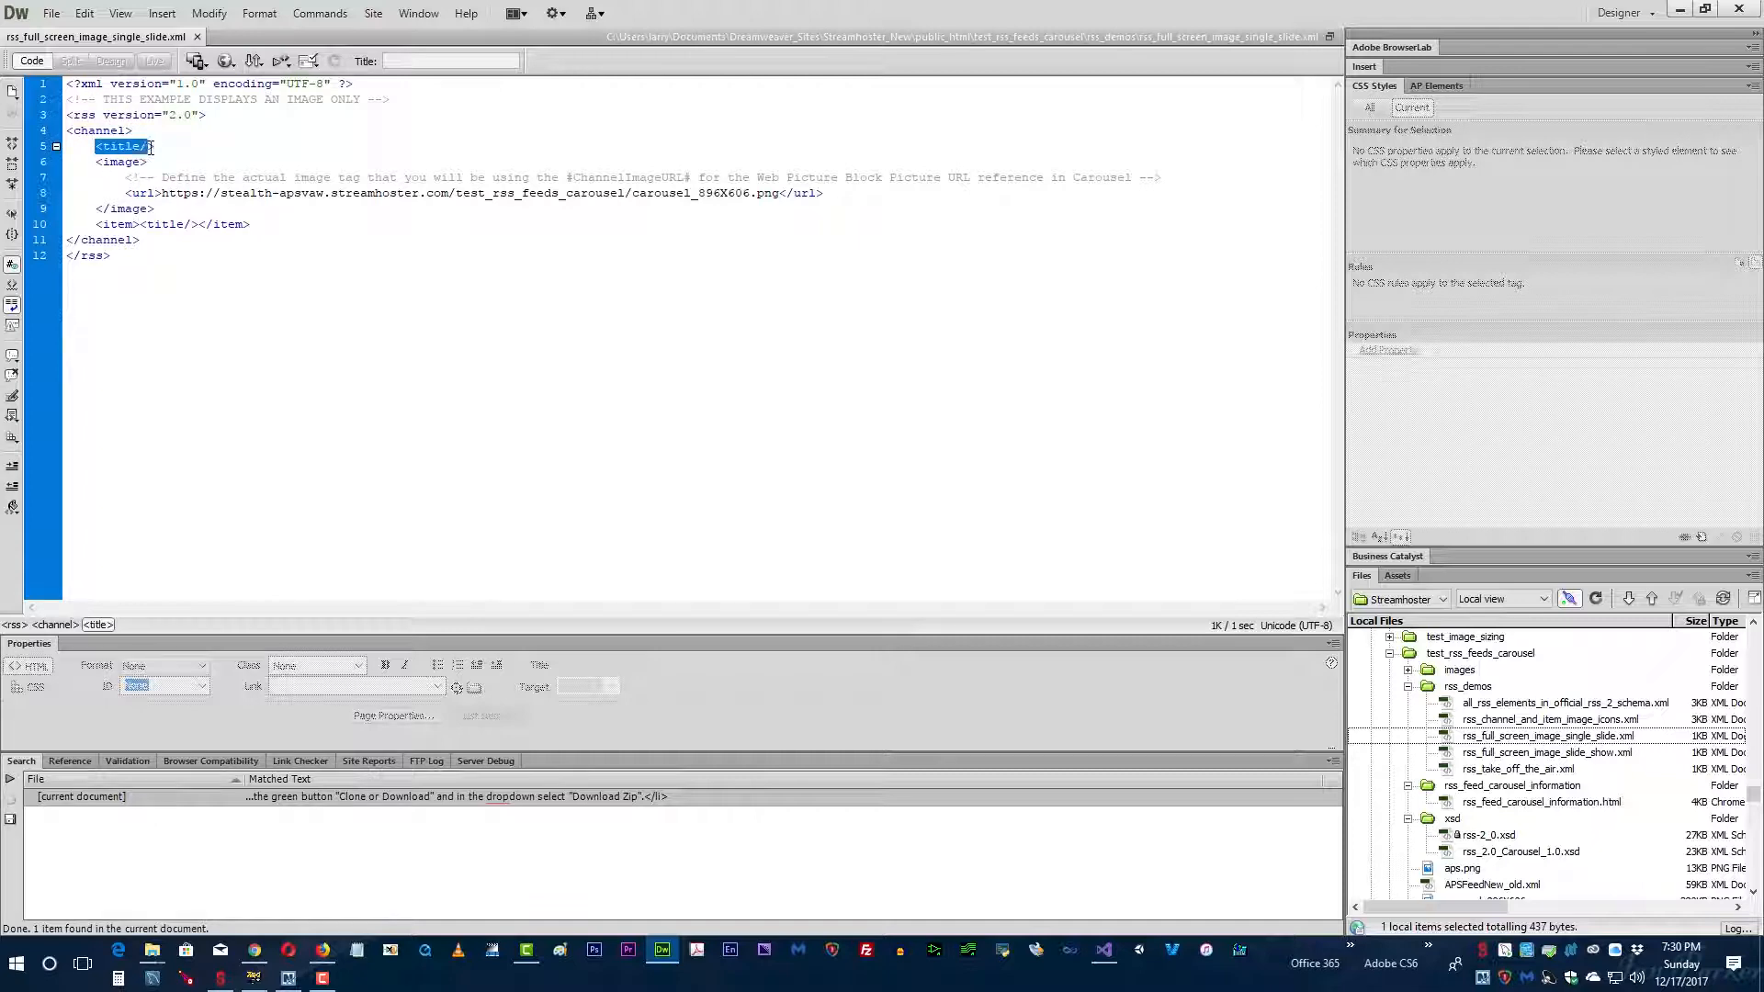
click(86, 154)
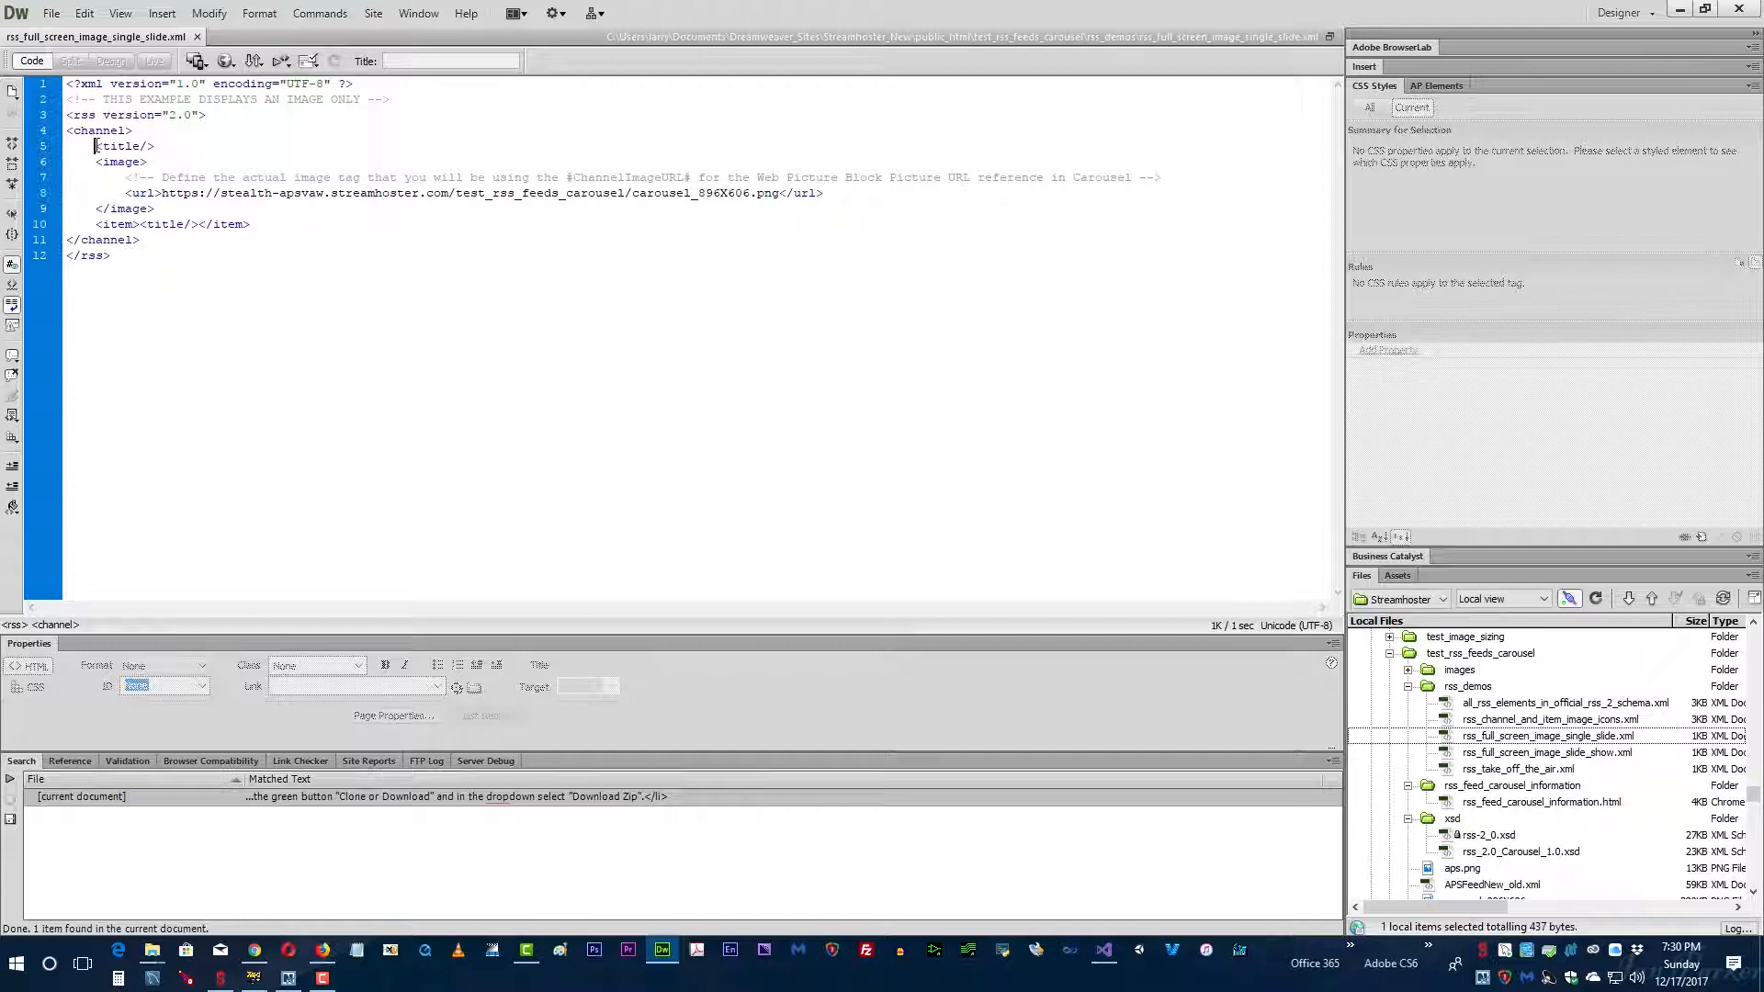
drag(99, 146, 156, 146)
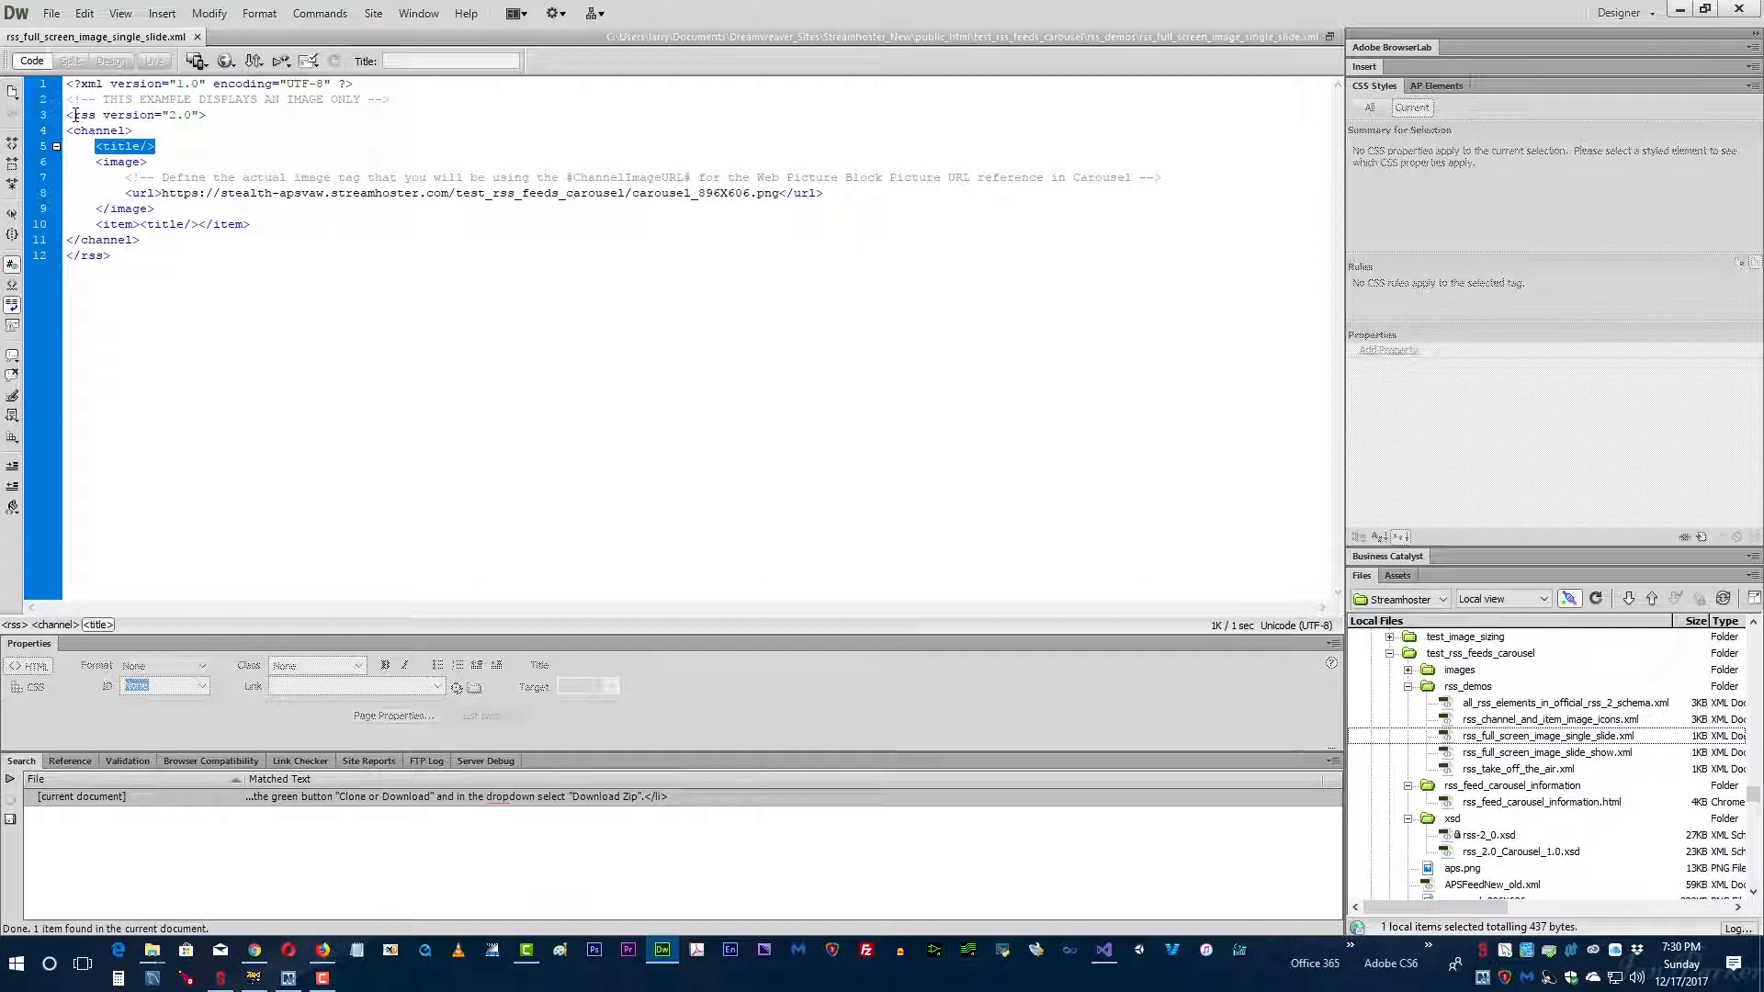
click(115, 135)
drag(138, 147, 155, 146)
click(174, 146)
drag(140, 147, 154, 147)
click(142, 147)
Step: Examine the channel's image block and the item element with its nested empty title in the RSS code
drag(35, 163, 29, 218)
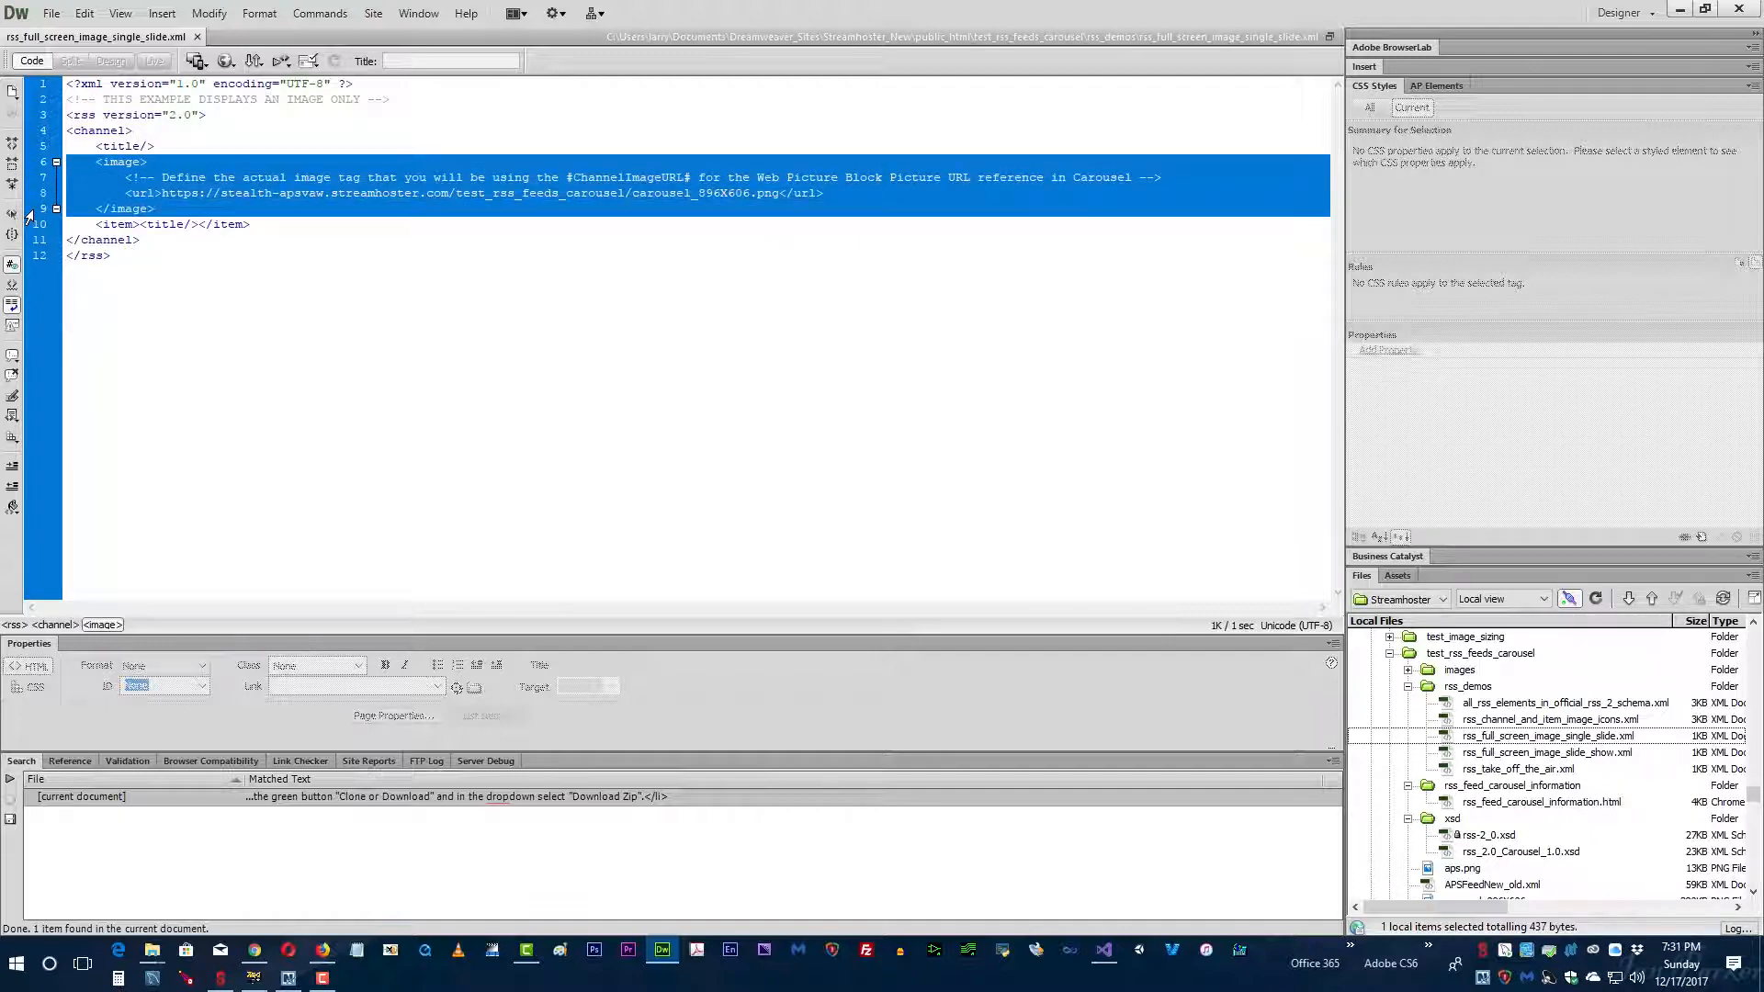
click(96, 147)
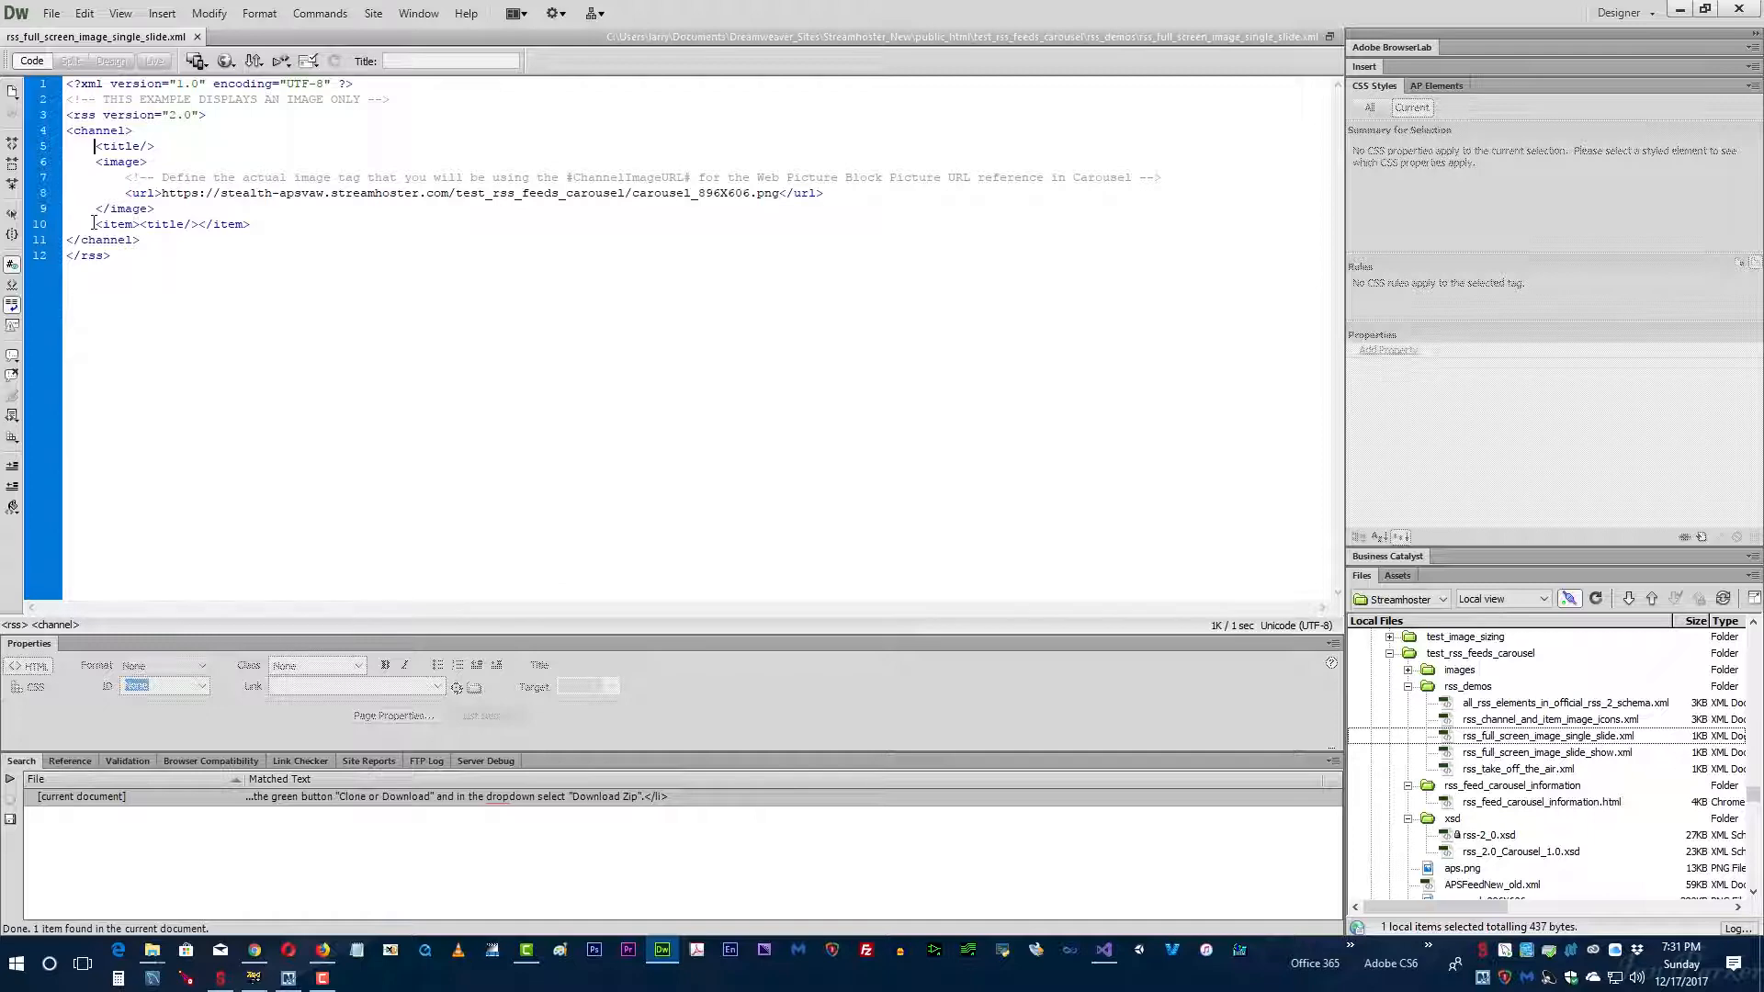
drag(97, 224, 251, 225)
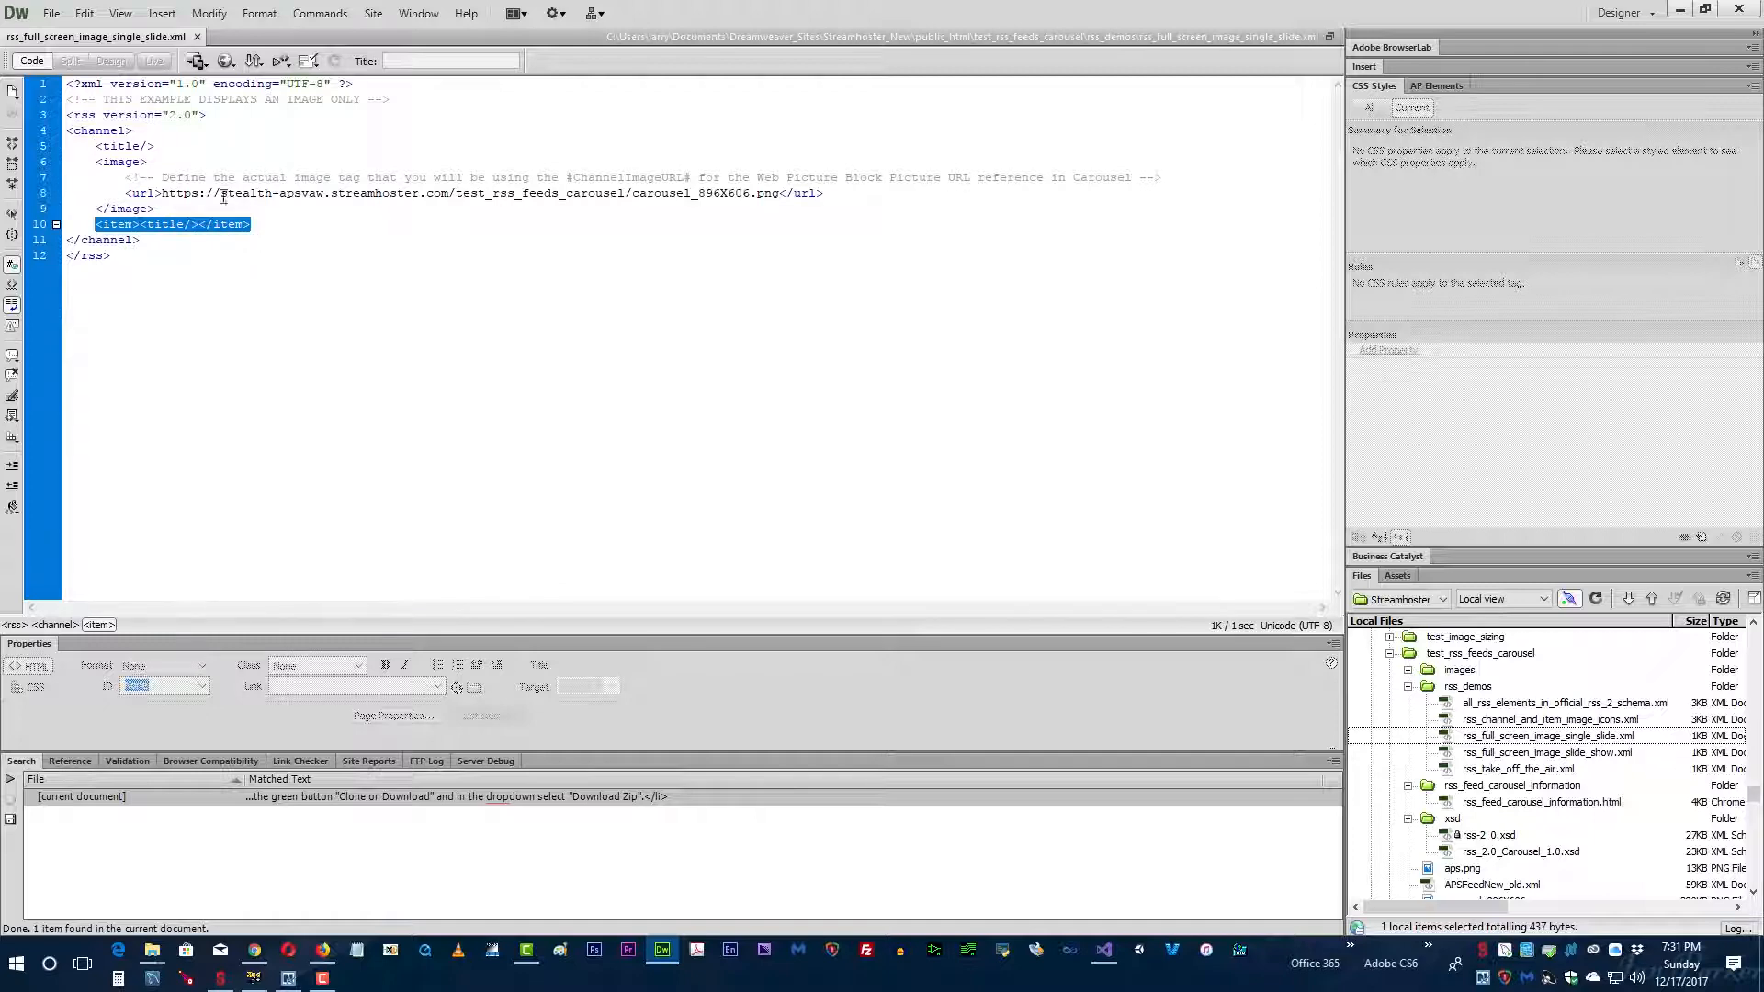
click(95, 161)
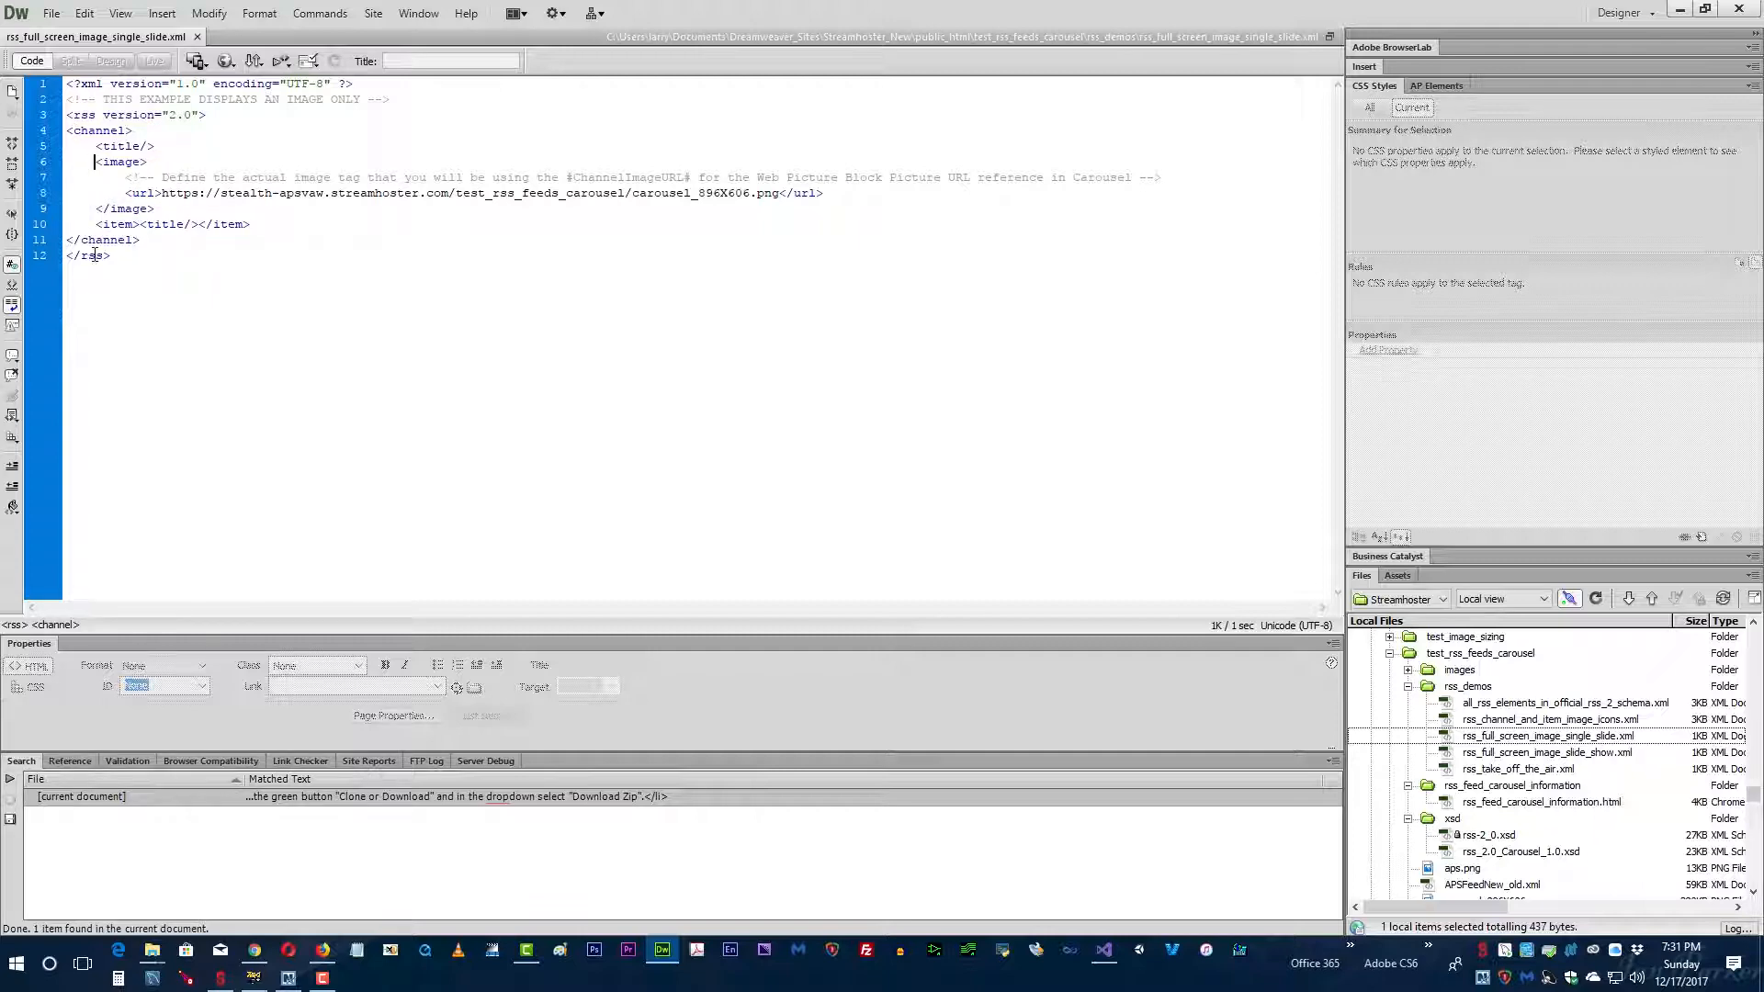
drag(141, 225, 196, 227)
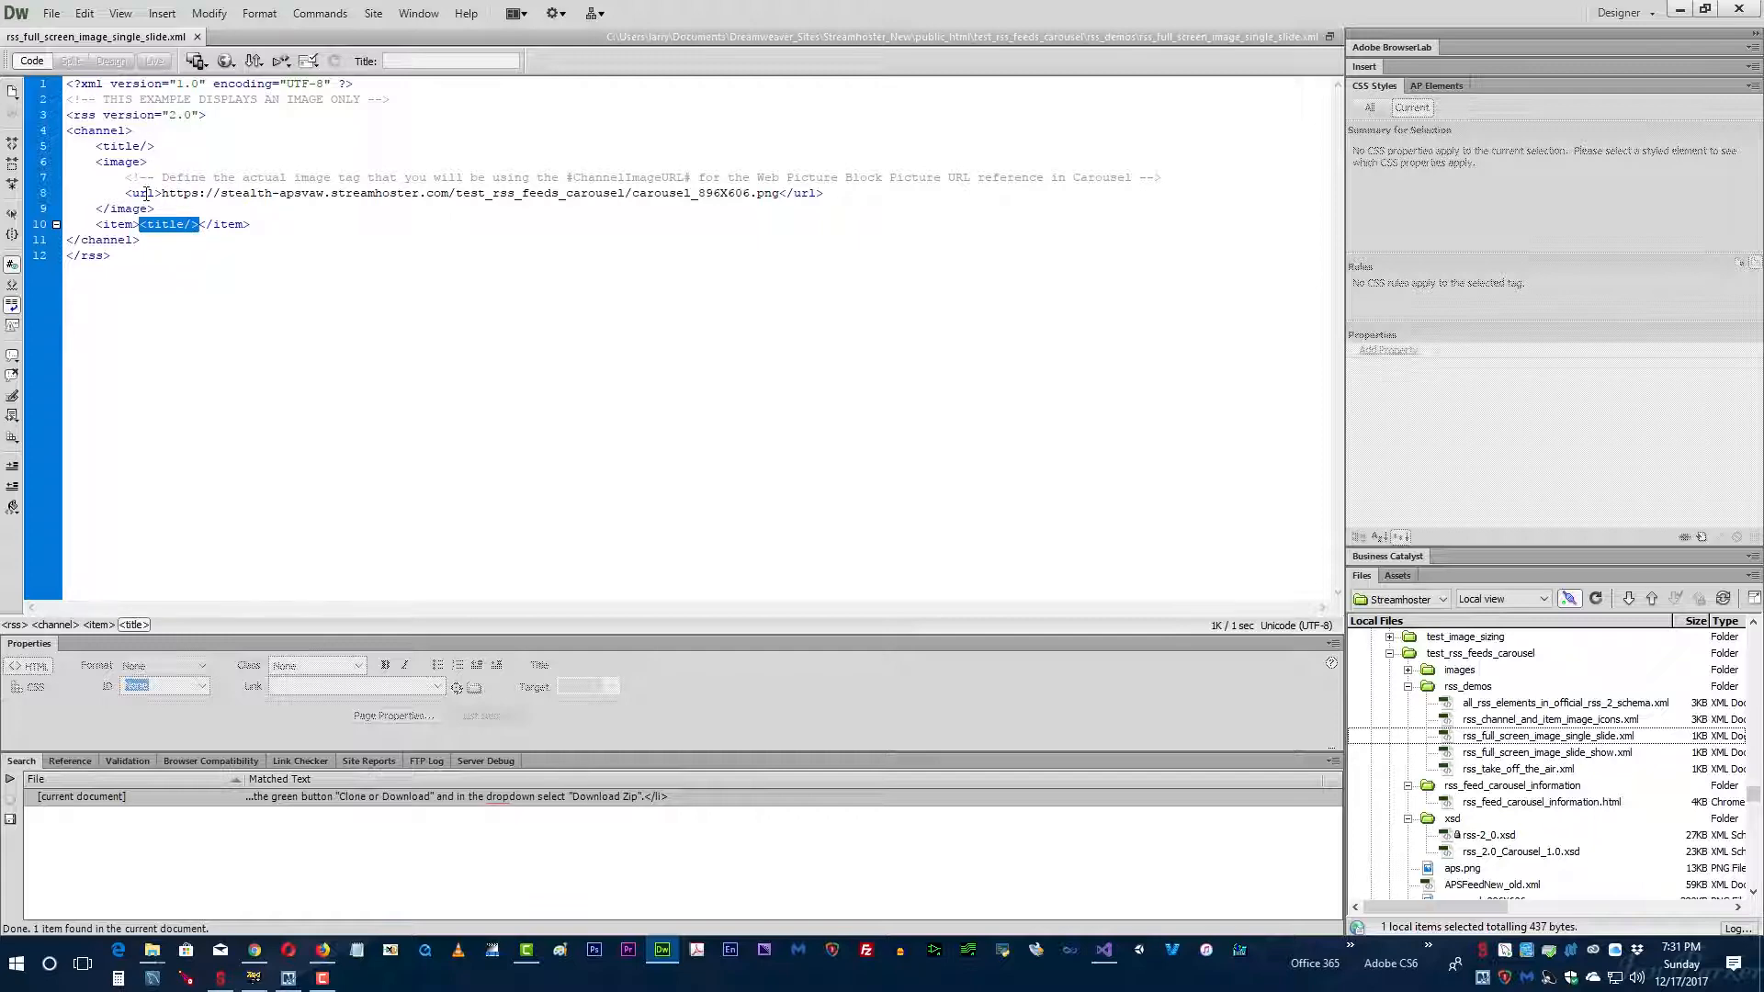
click(184, 225)
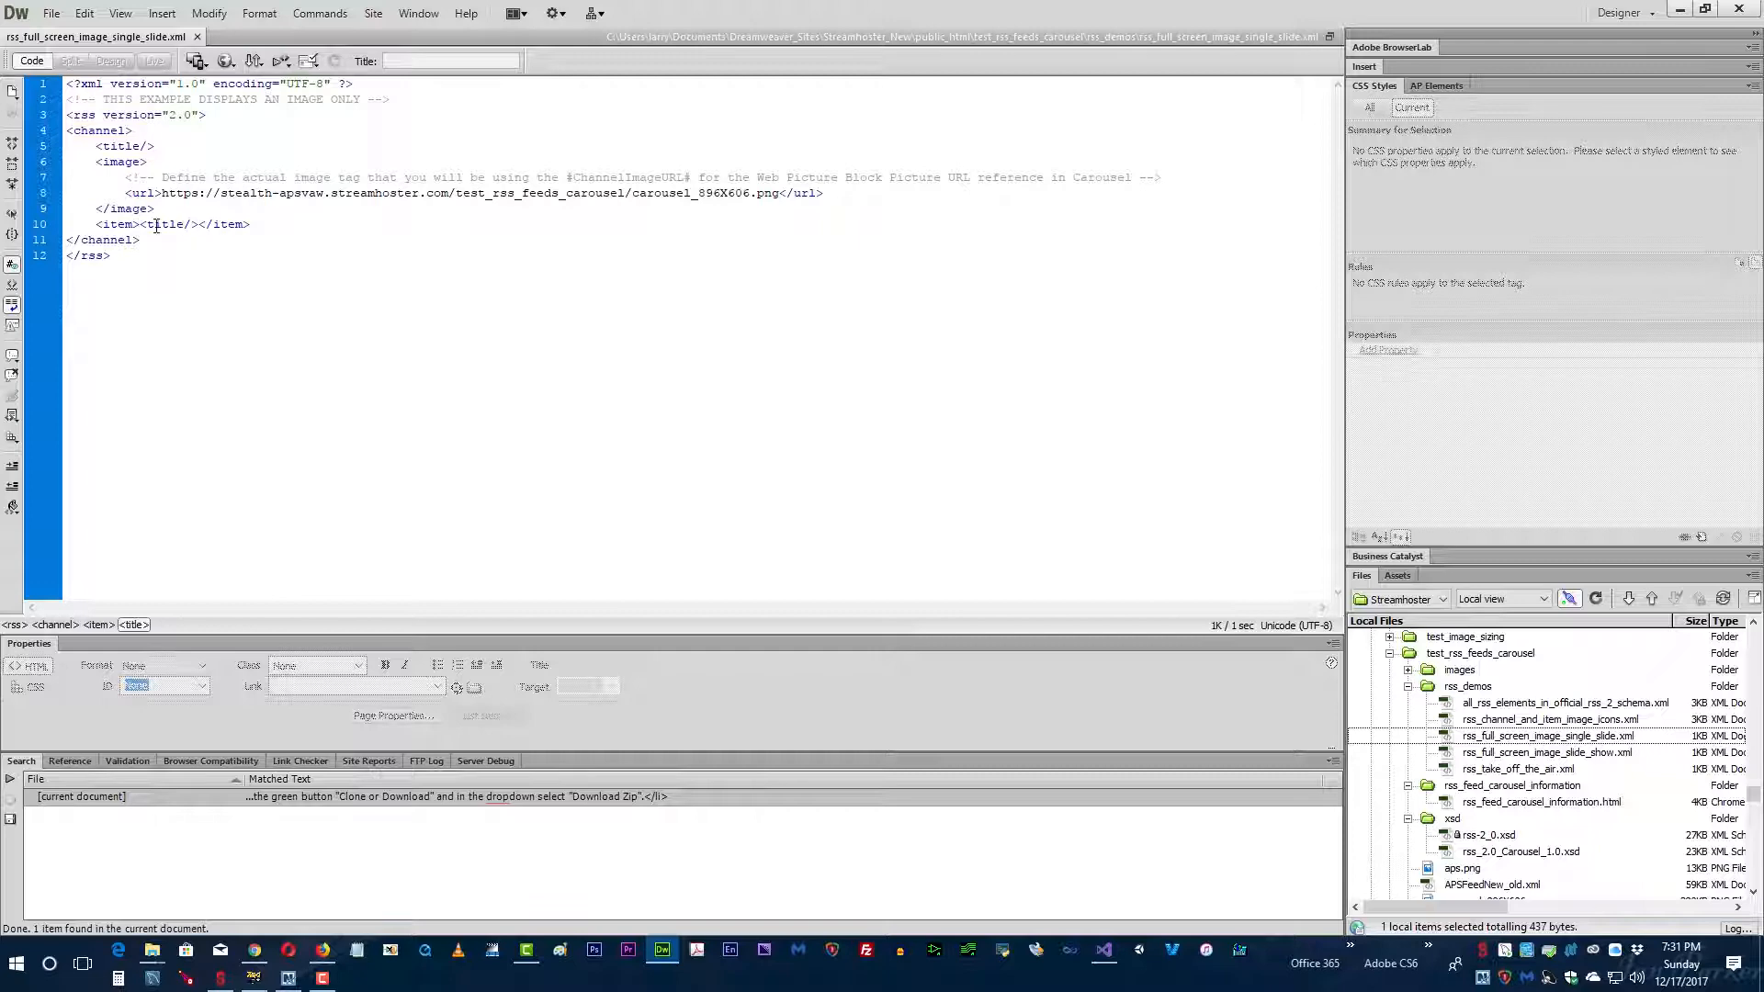
Step: Examine the url element and its carousel_896X606.png address inside the image block
click(97, 163)
drag(129, 193, 183, 194)
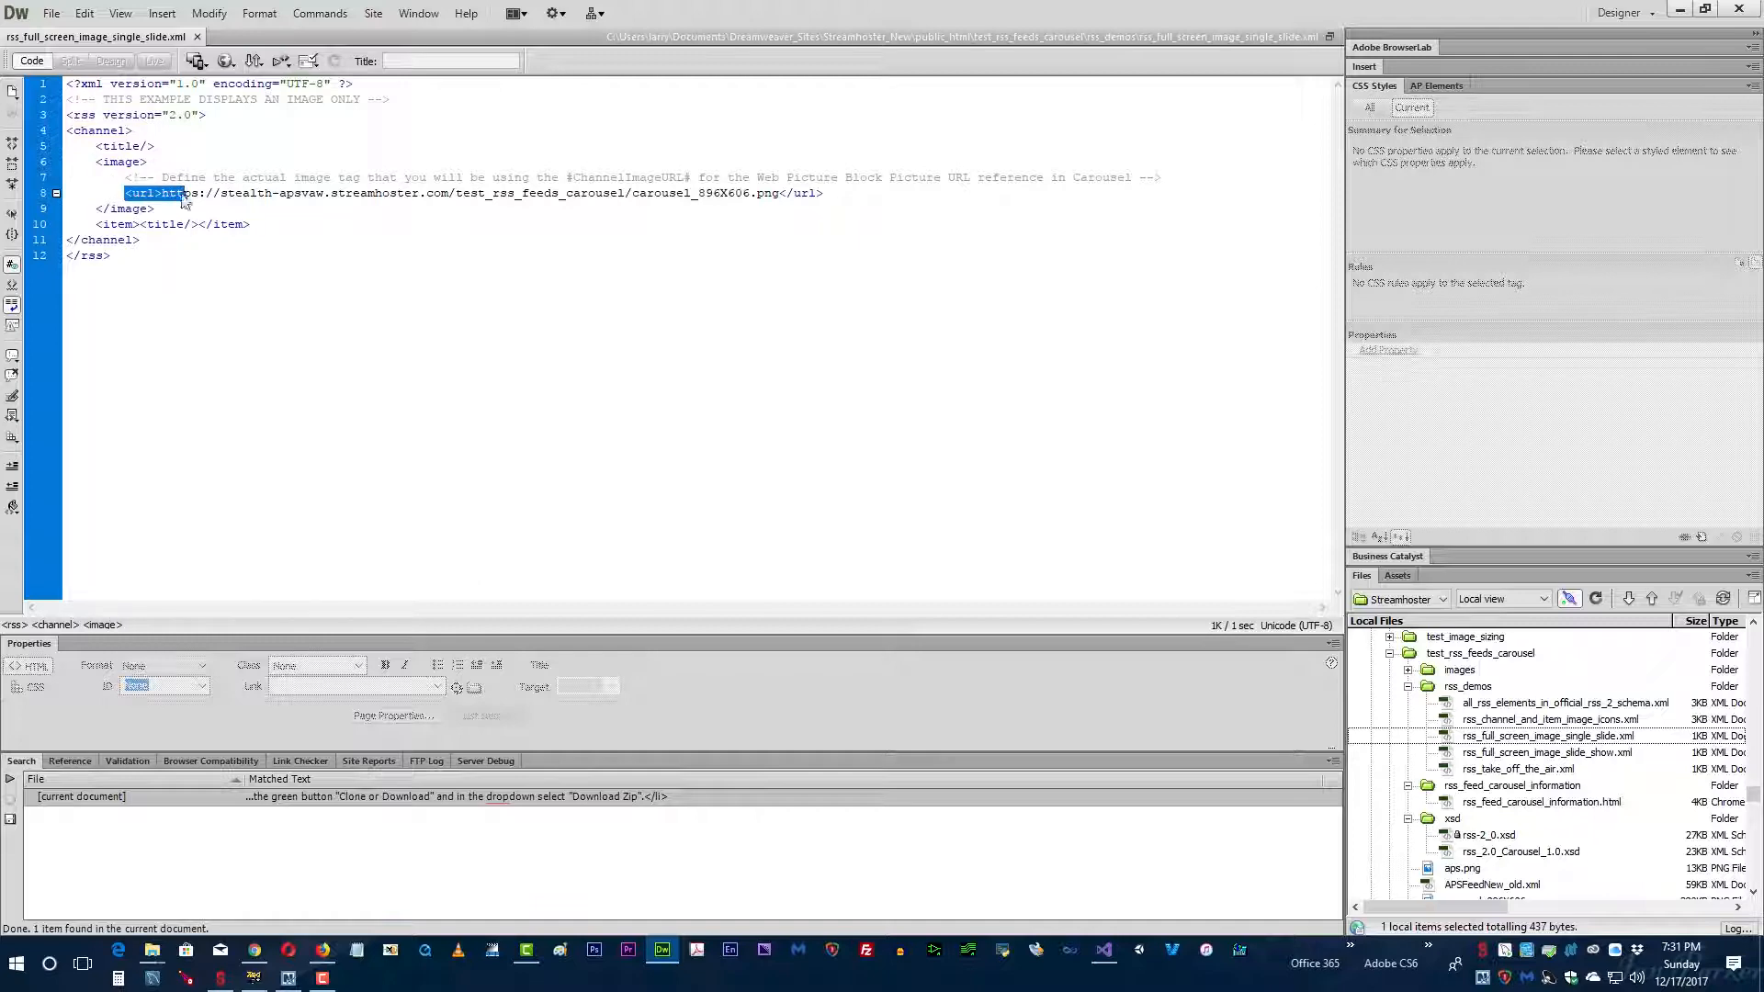
click(152, 170)
drag(157, 193, 779, 193)
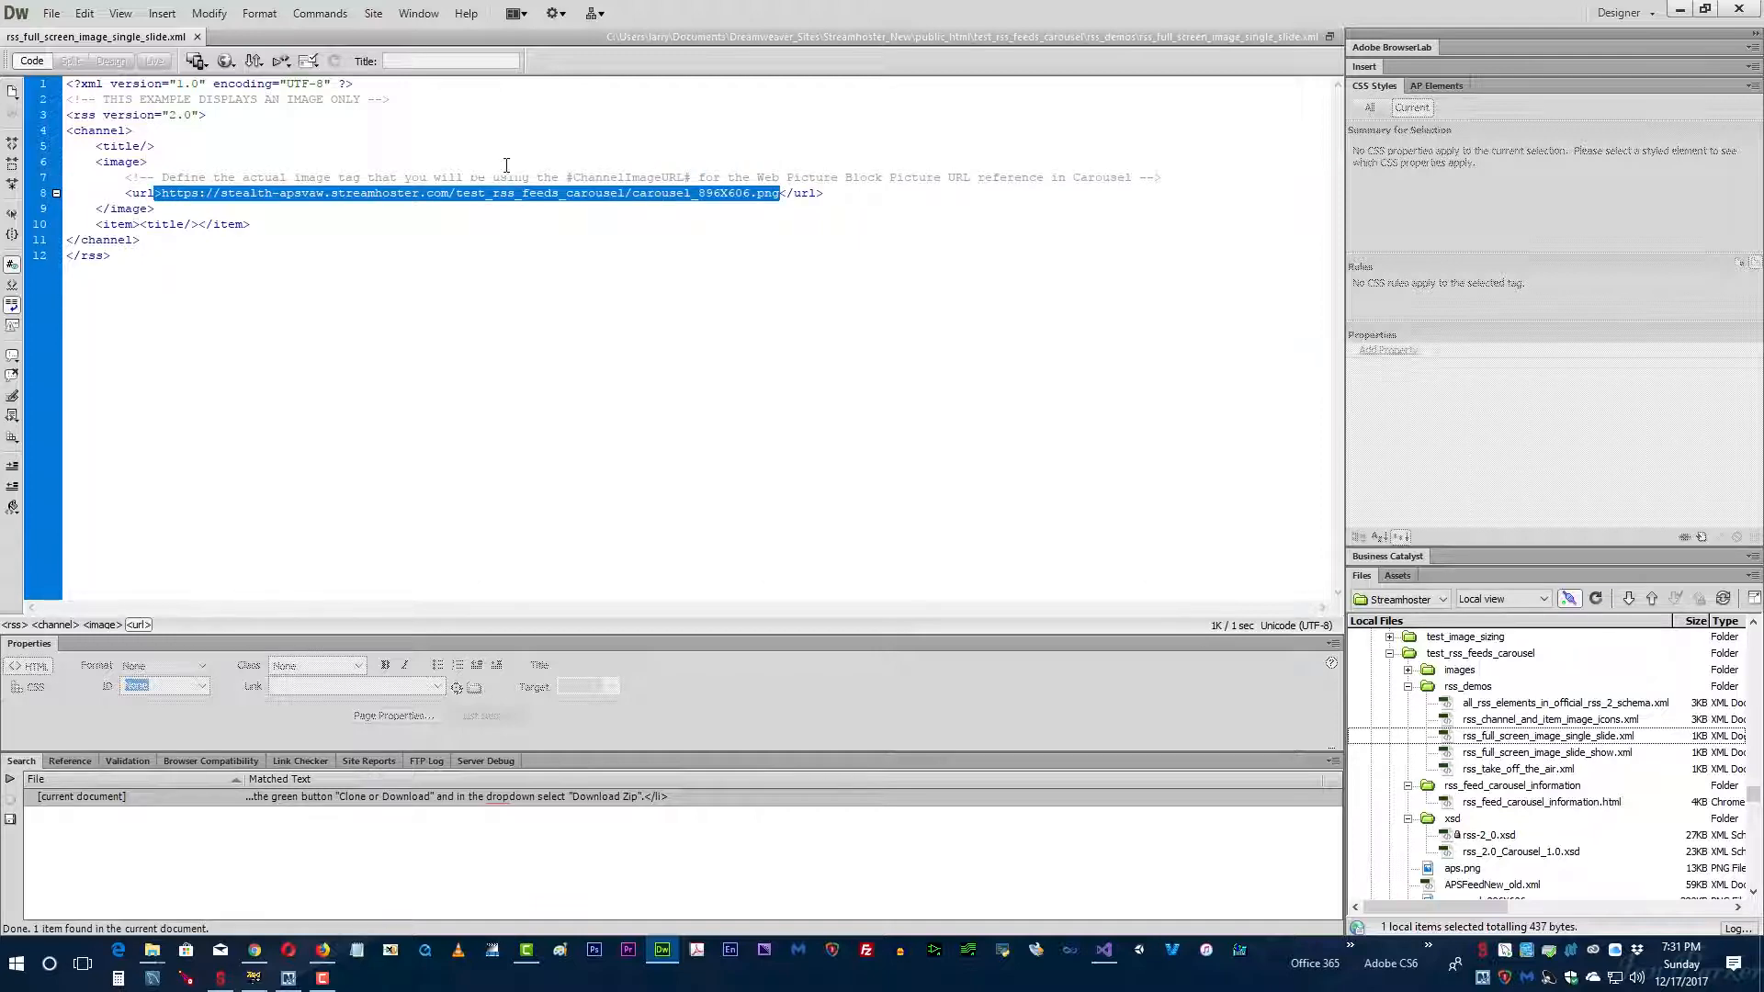
click(296, 173)
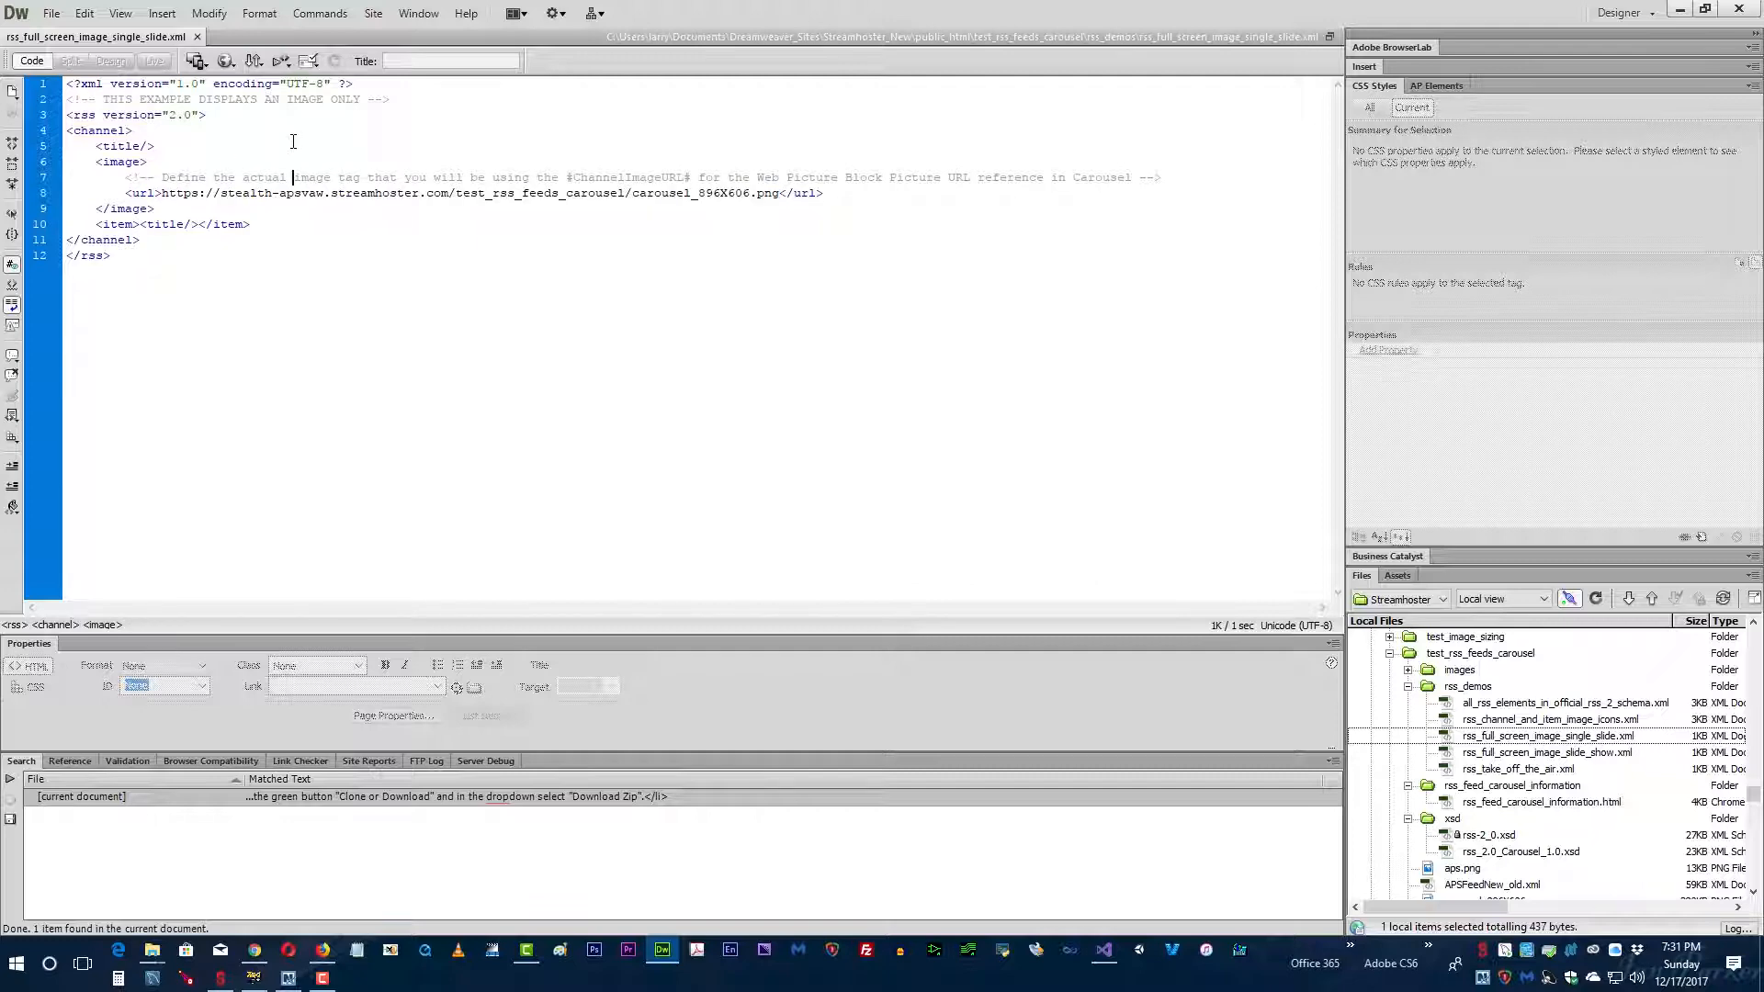
Step: Switch to Carousel in the browser and open the list of all active bulletins from bulletin management
key(alt+Tab)
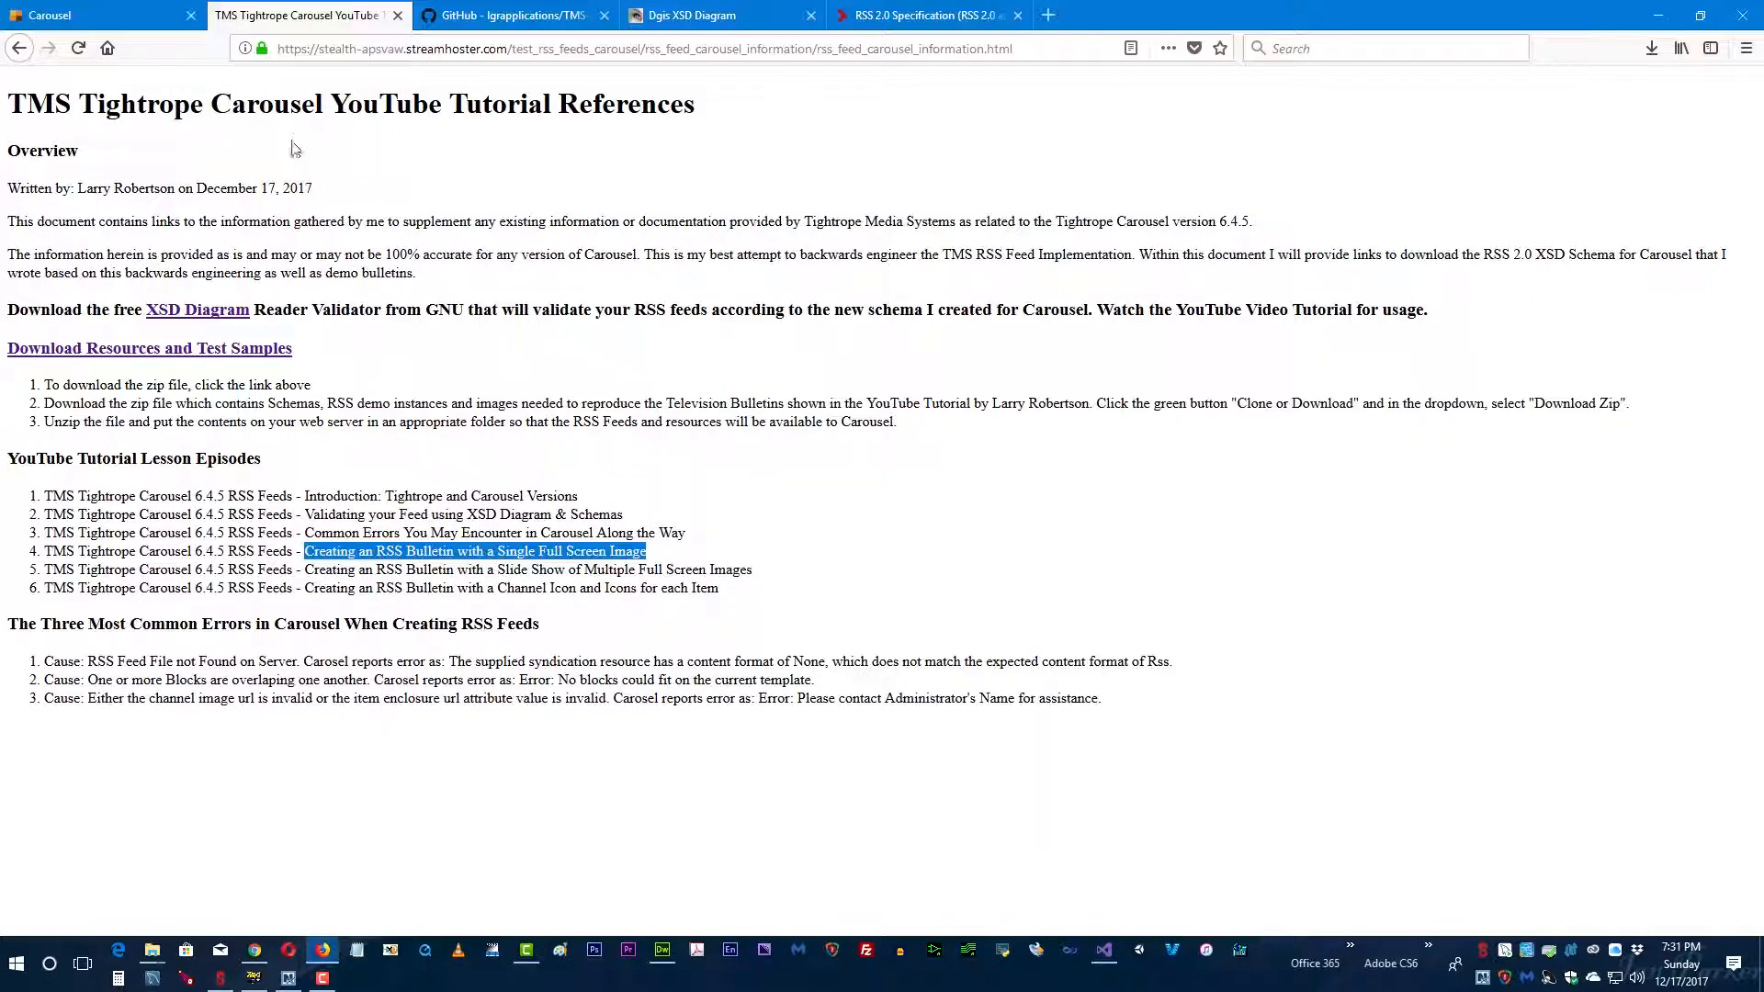
click(108, 14)
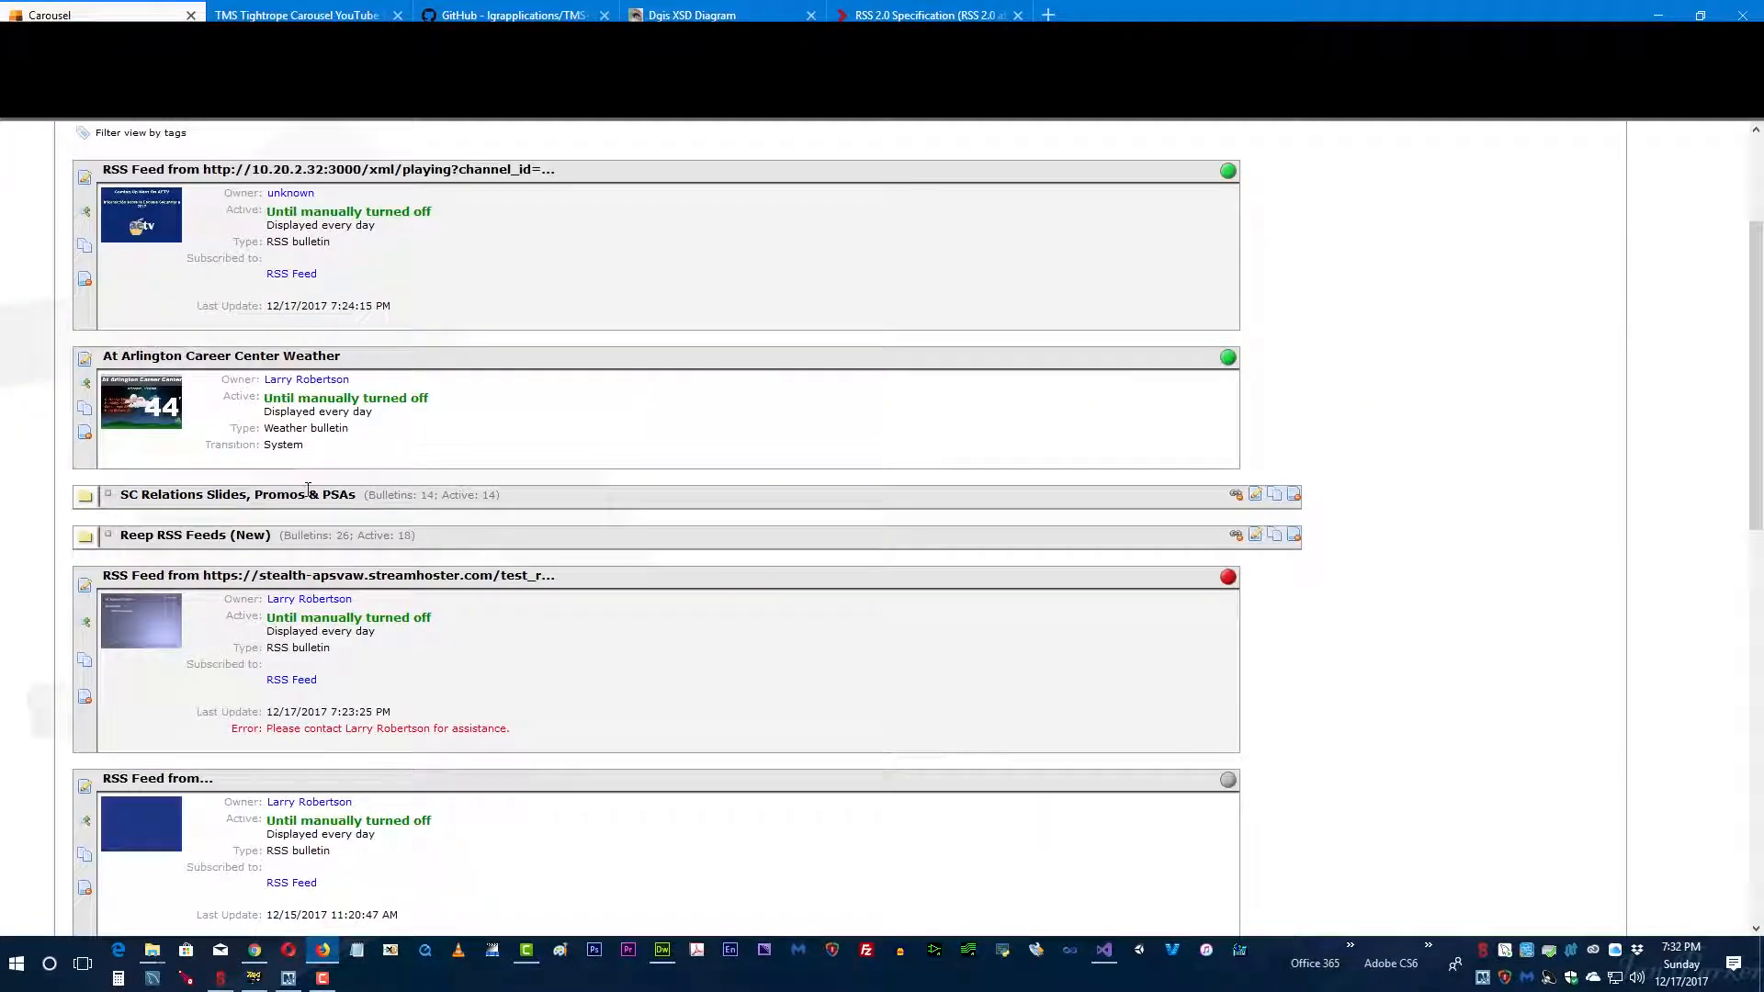
scroll(235, 541, down, 2)
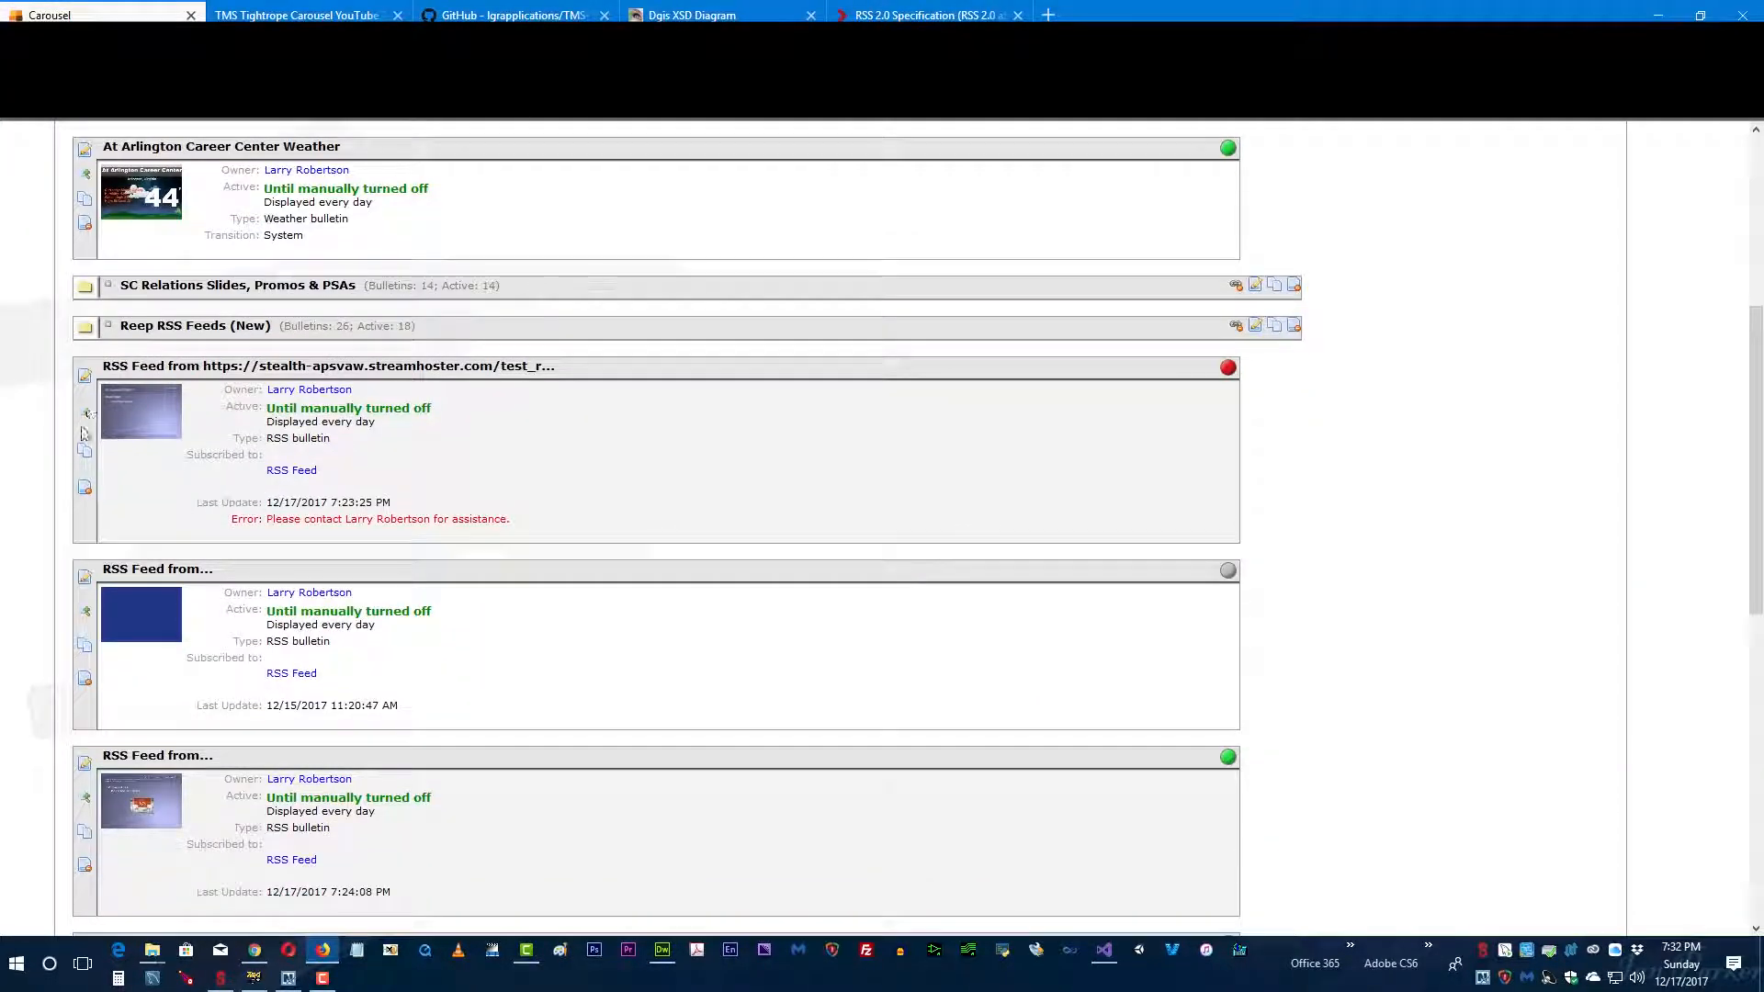
key(alt+Left)
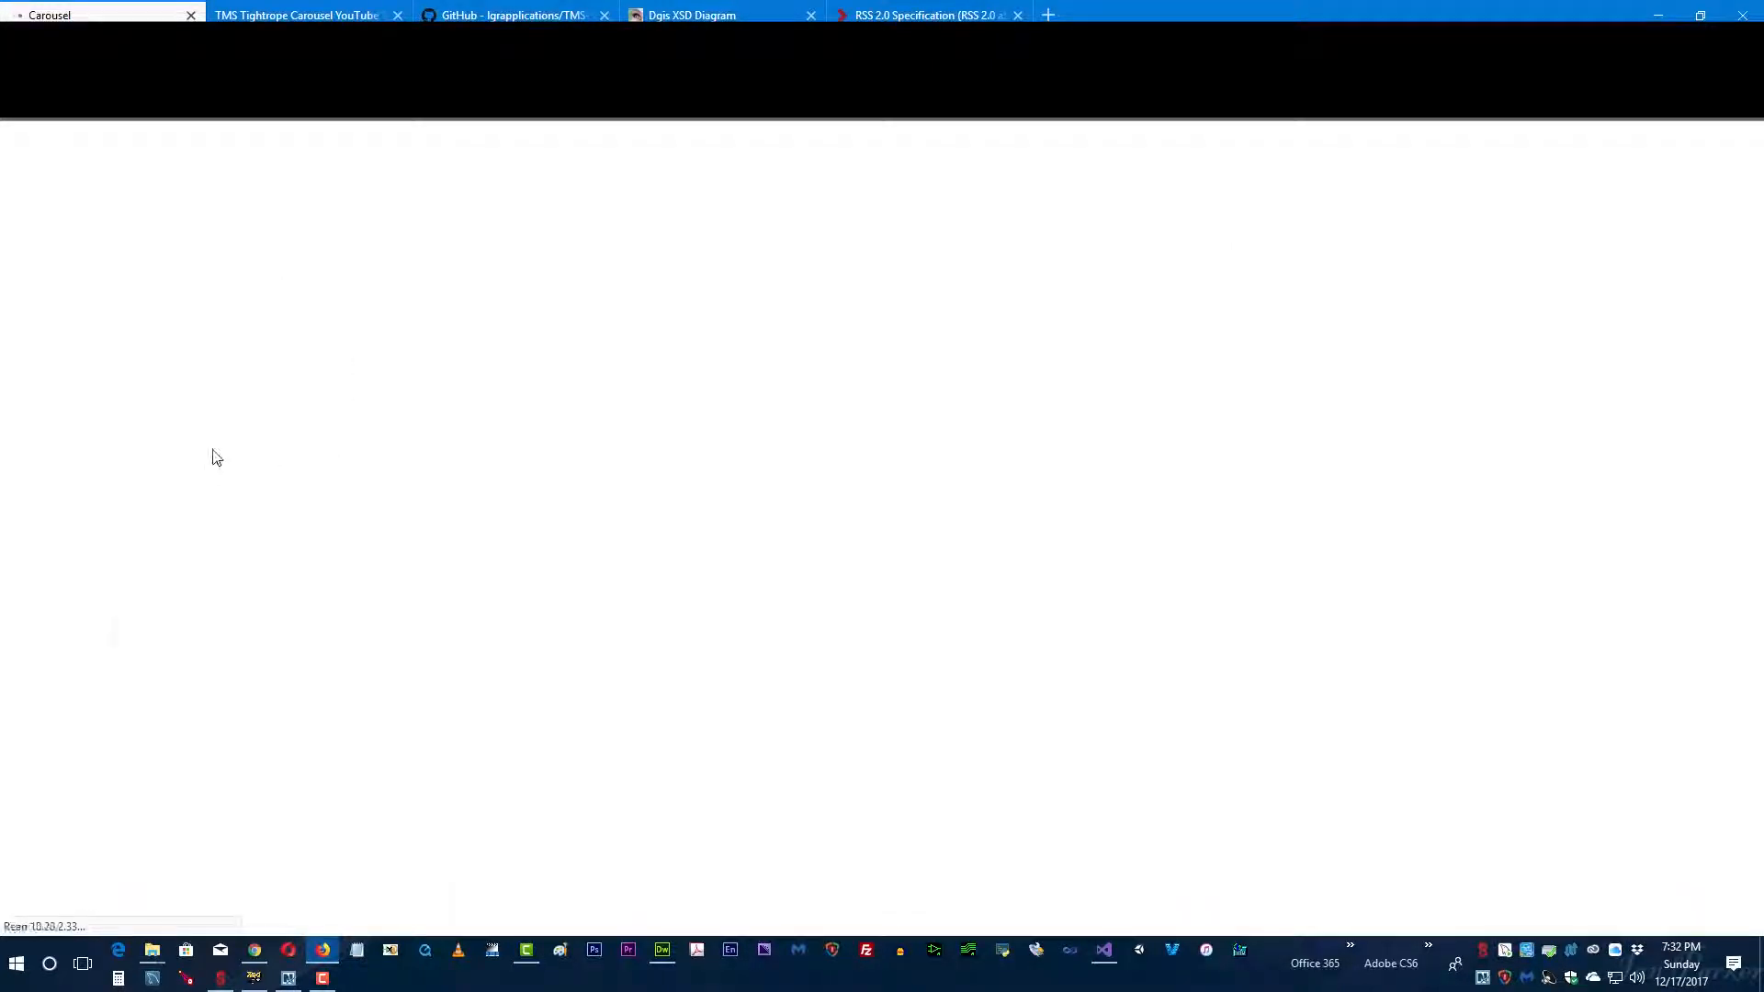
click(107, 307)
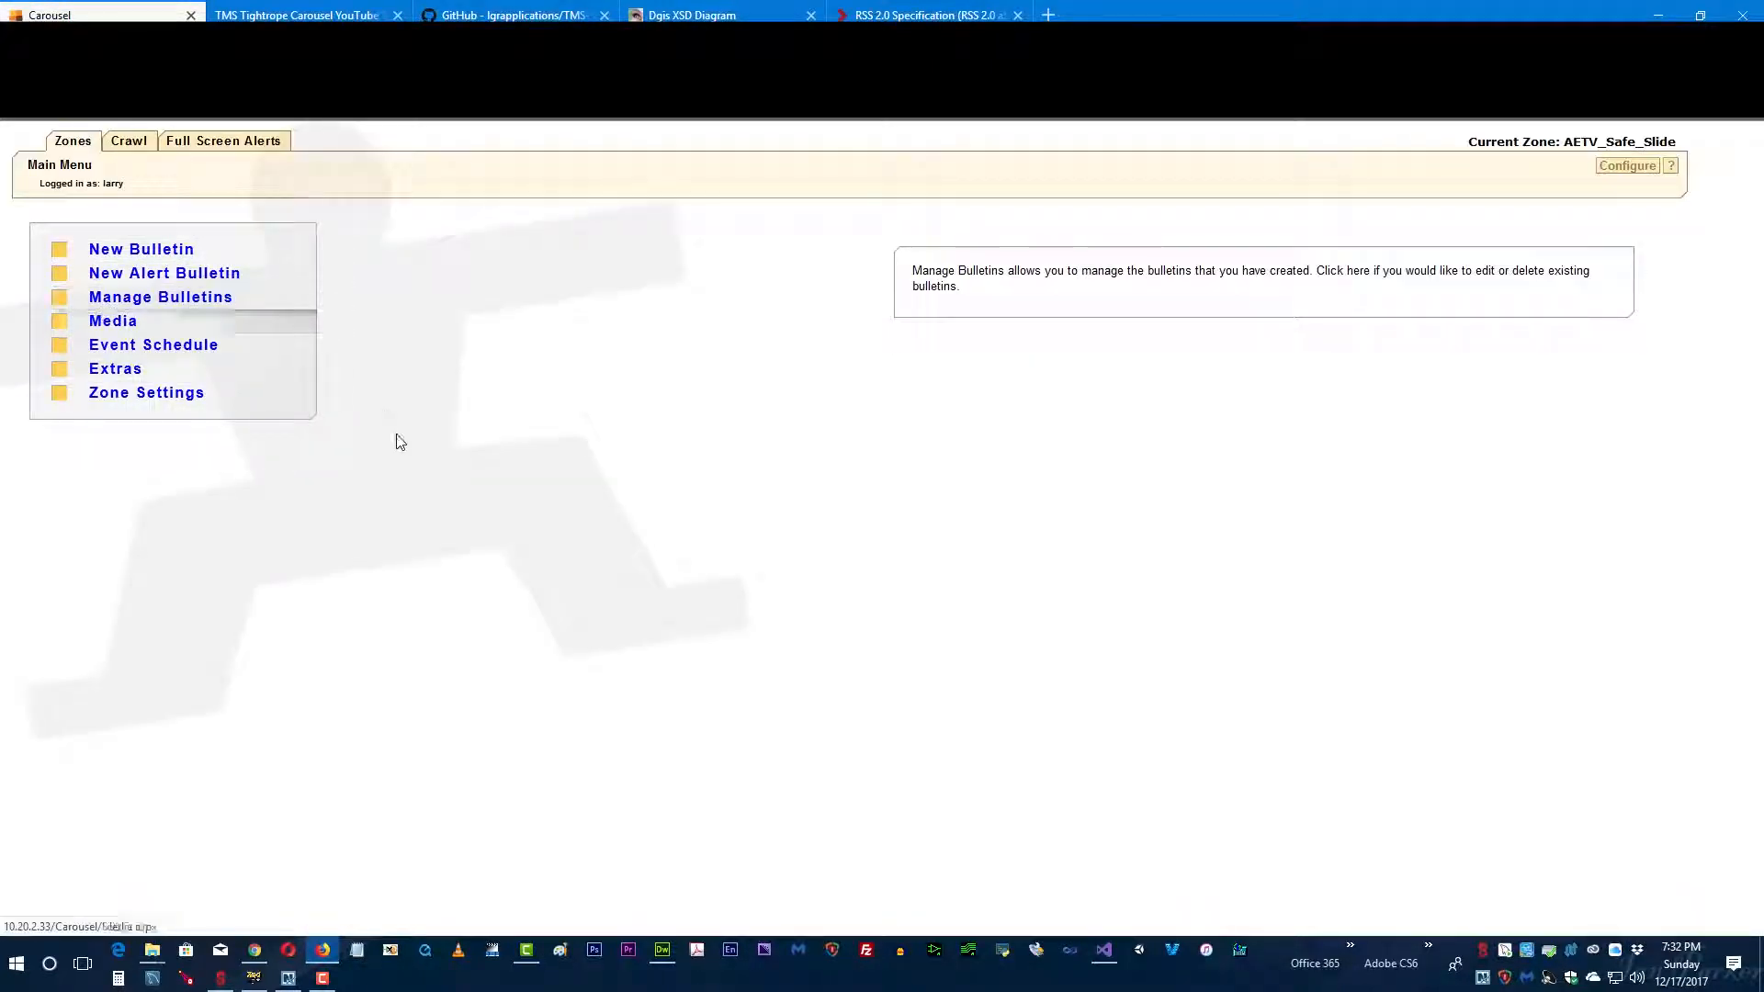
click(103, 277)
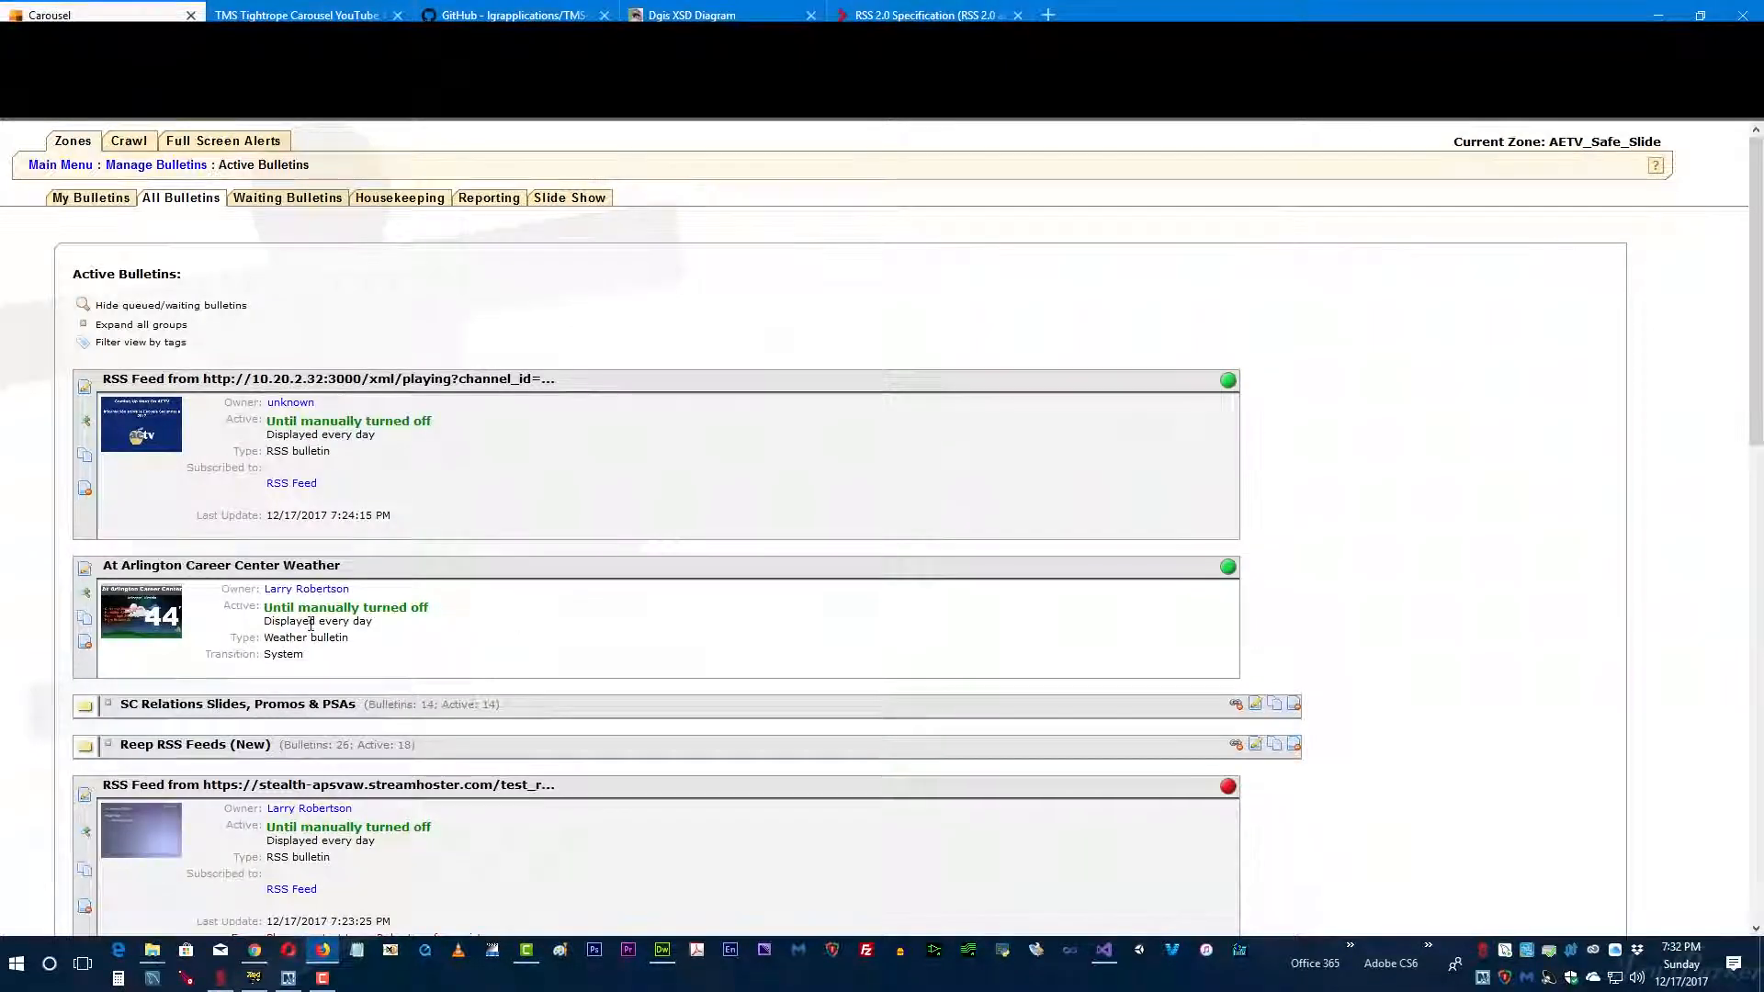
Step: Preview the RSS bulletin with the envelope icon and the one with the full-screen Carousel Digital Signage image
scroll(285, 548, down, 5)
scroll(297, 547, down, 2)
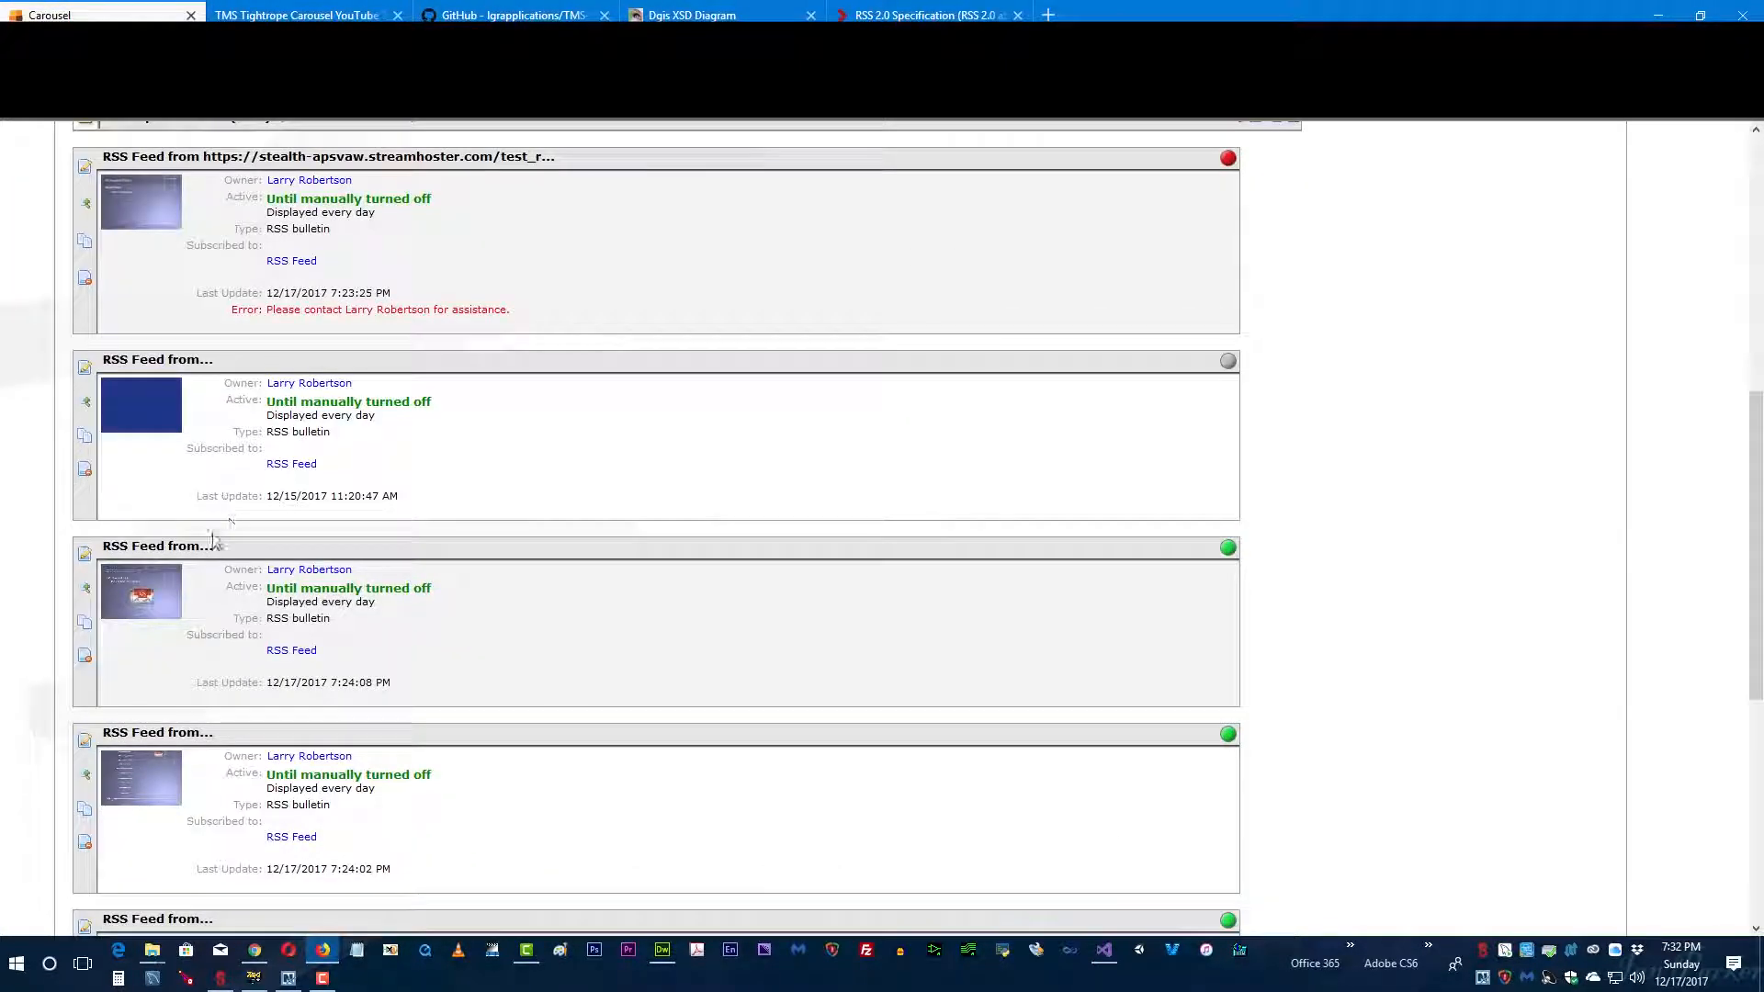
scroll(84, 533, down, 2)
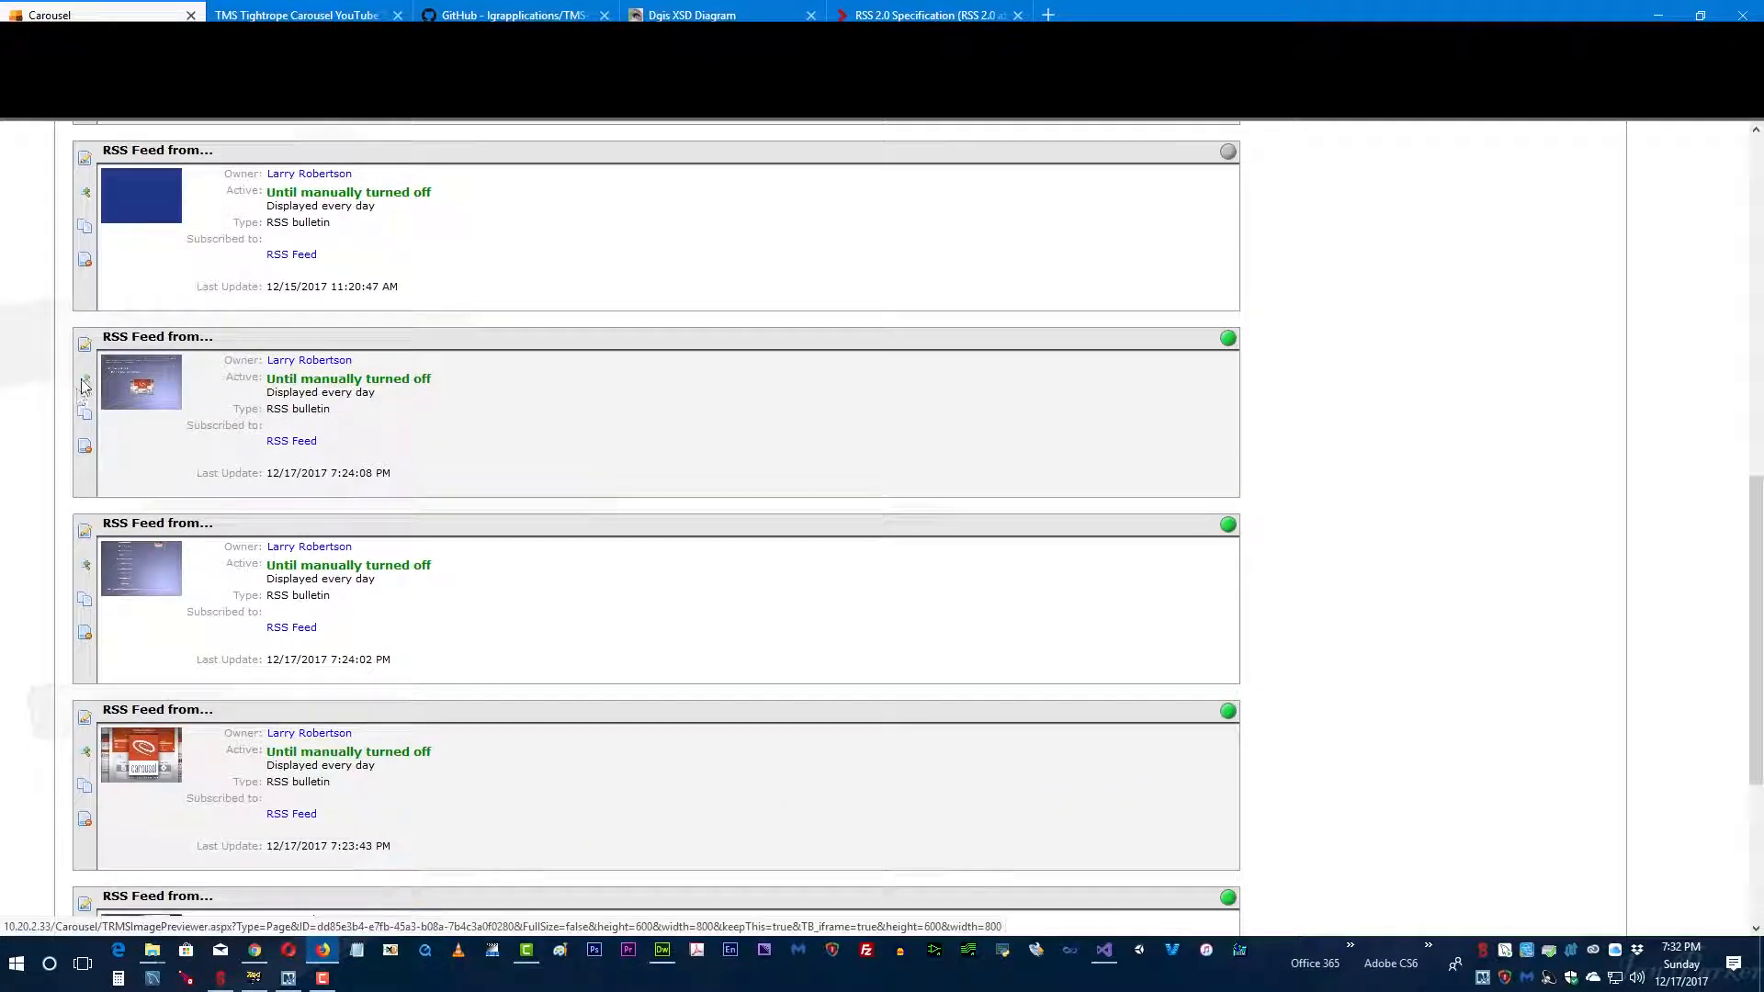
click(83, 408)
click(1221, 253)
scroll(318, 574, down, 4)
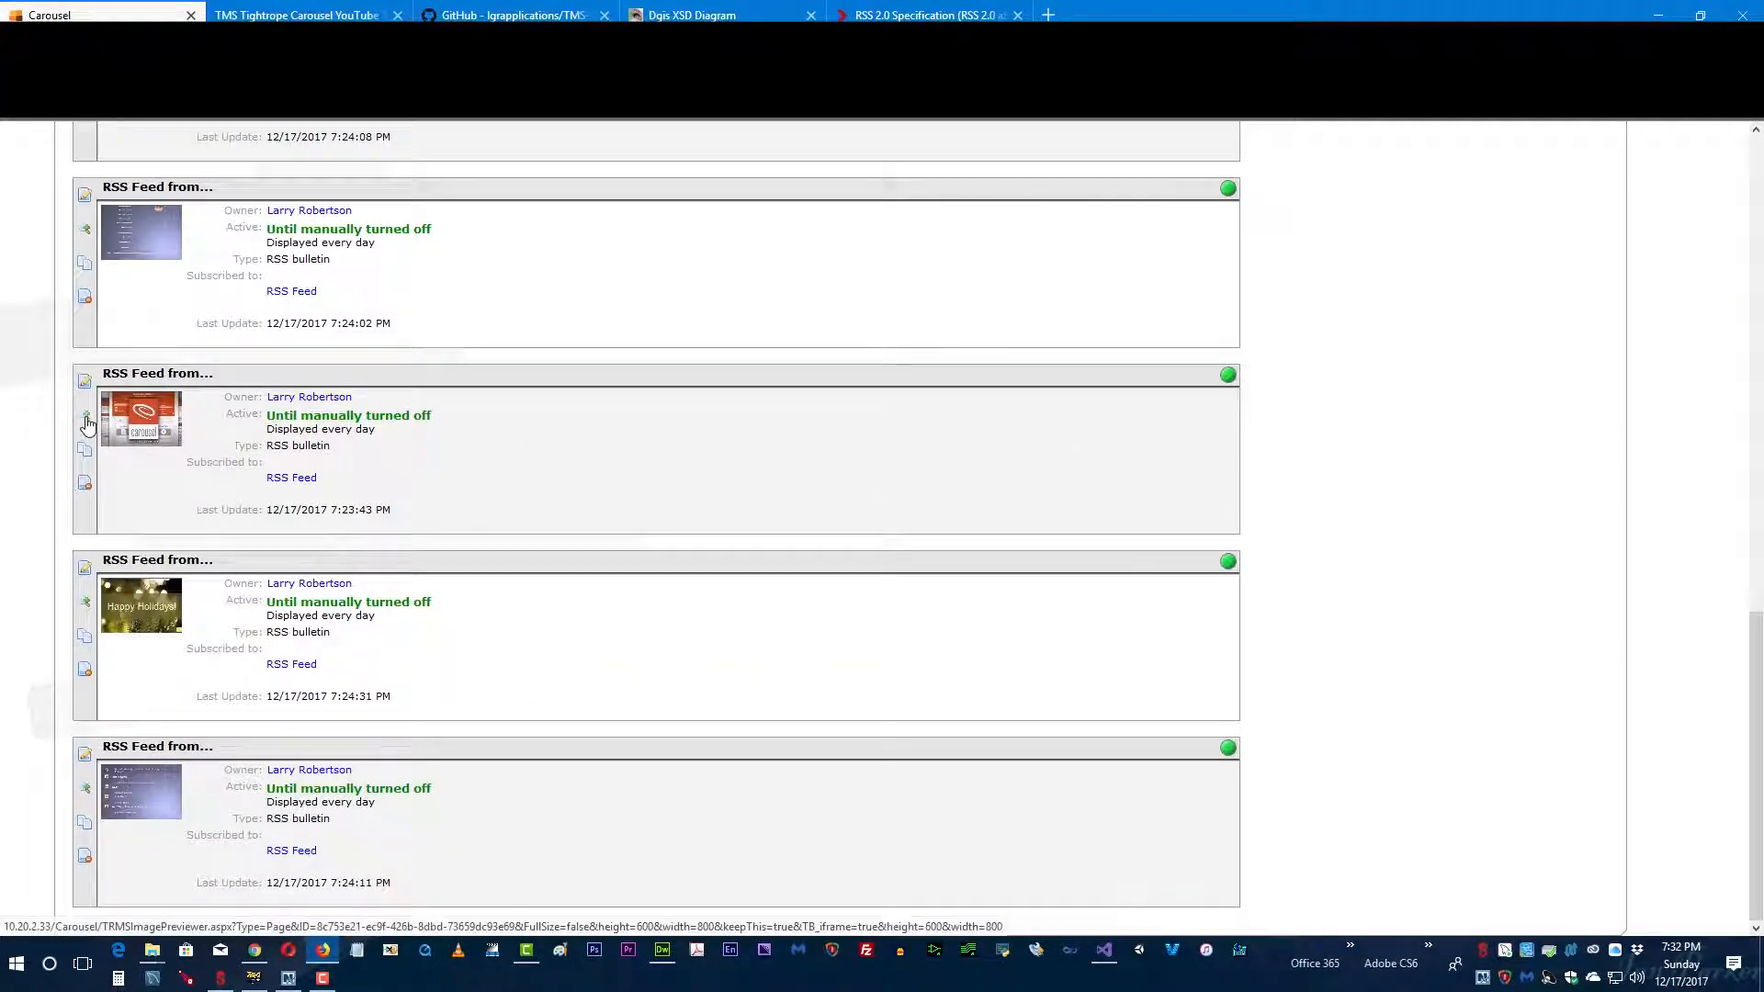
click(84, 415)
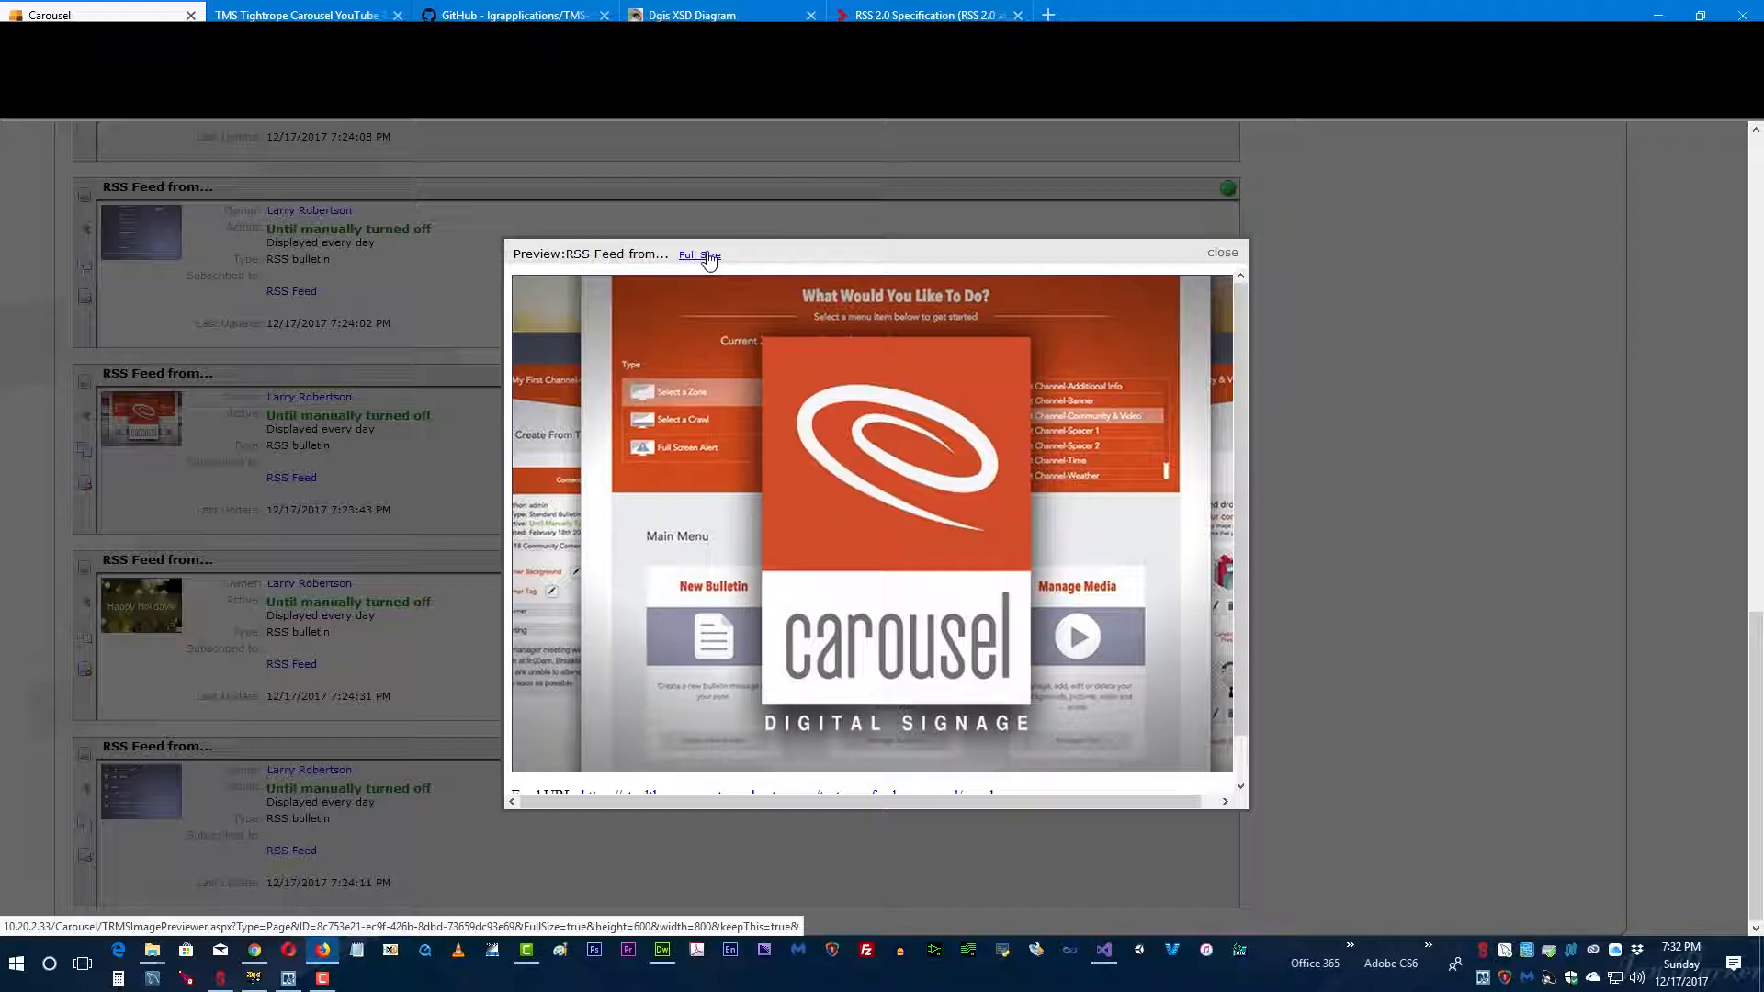
click(1223, 253)
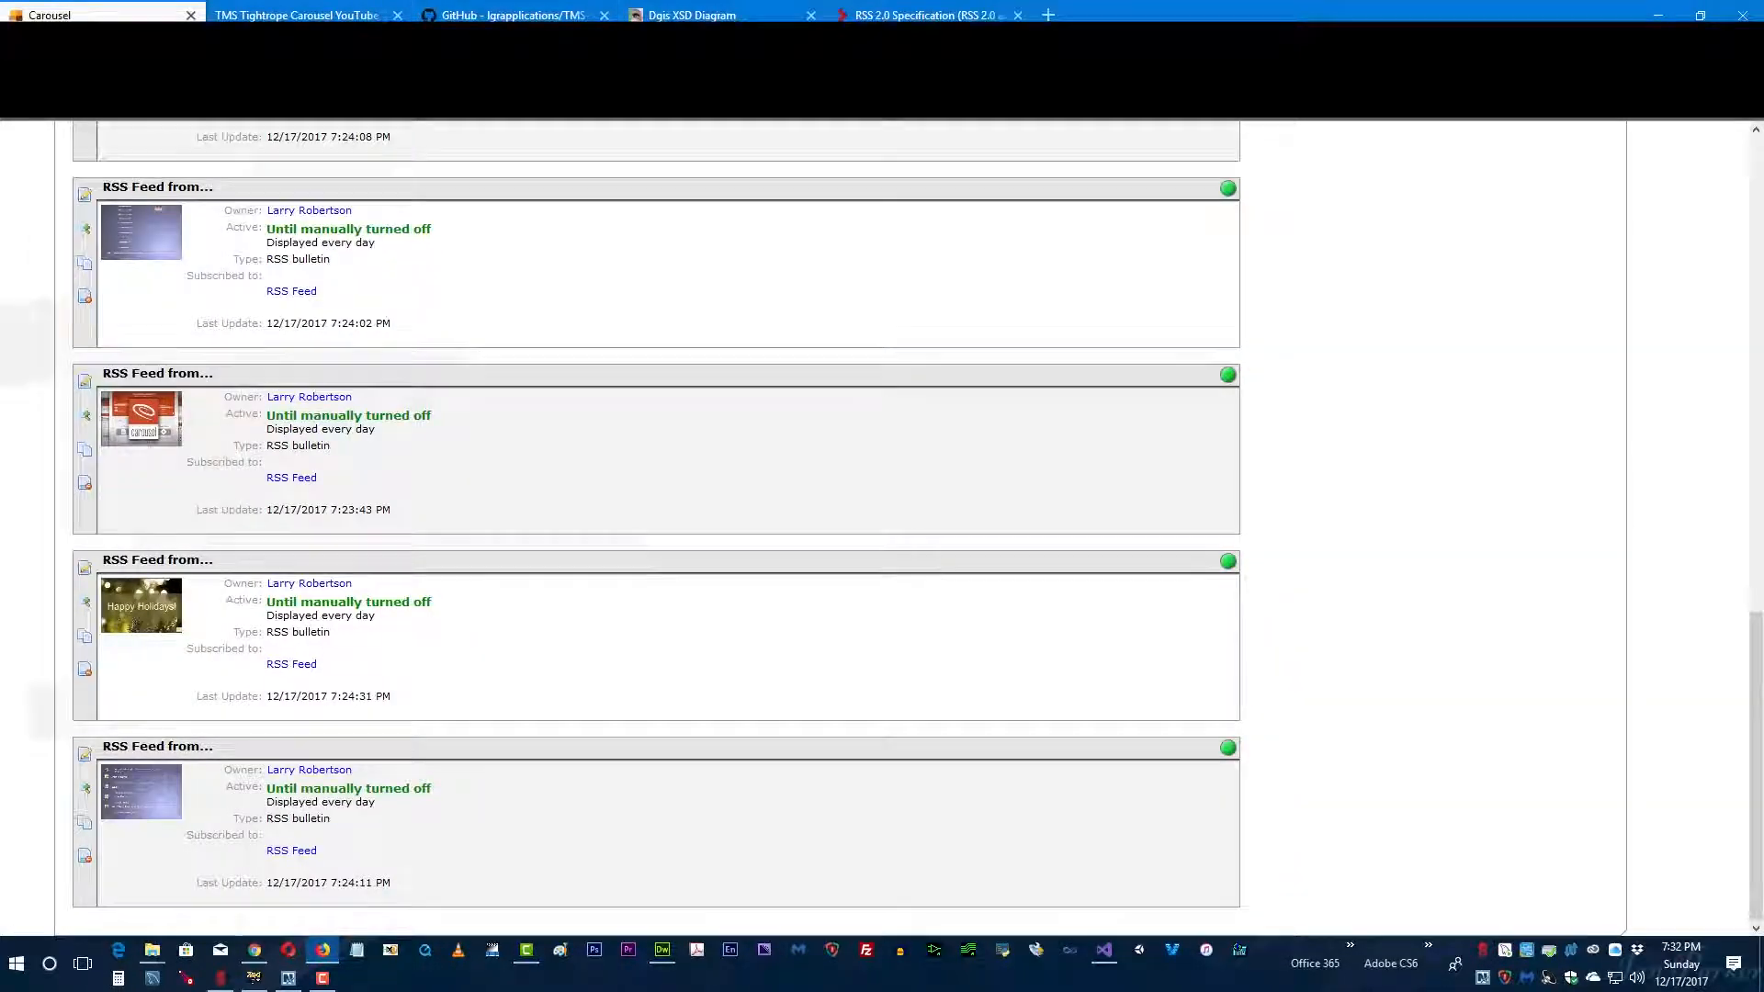
Step: Start a new dynamic RSS bulletin from the main menu and select its default RSS feed URL
click(107, 103)
click(116, 256)
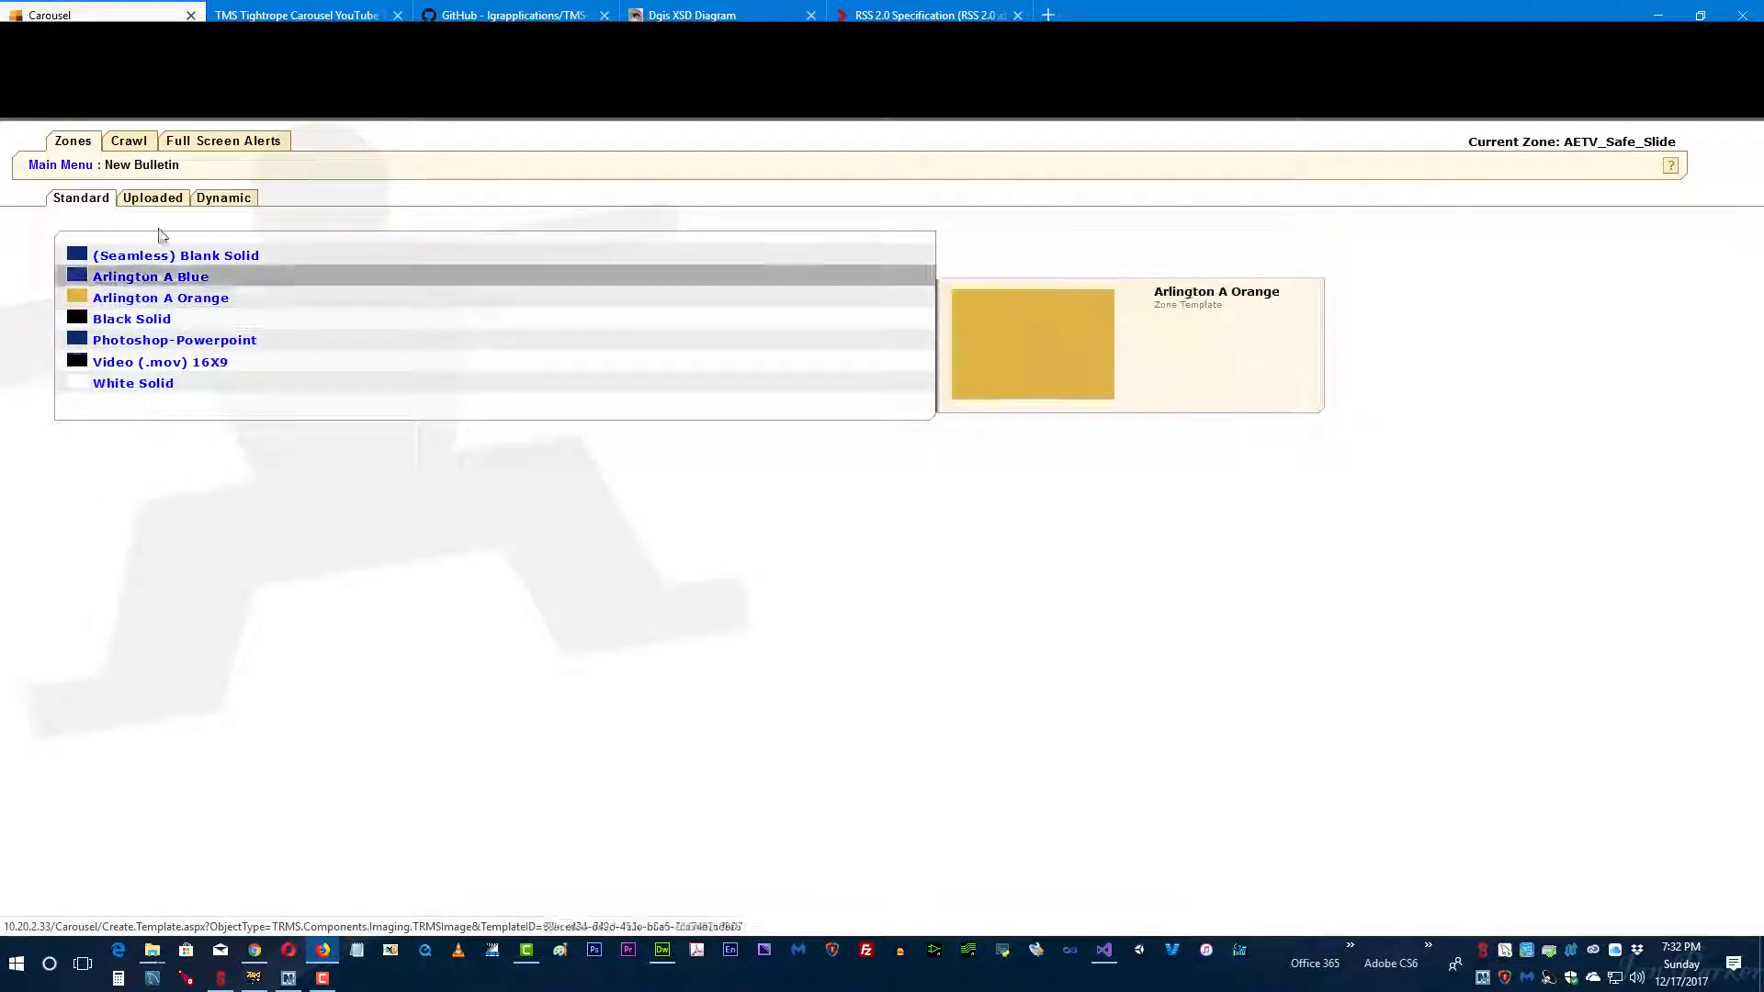
click(223, 199)
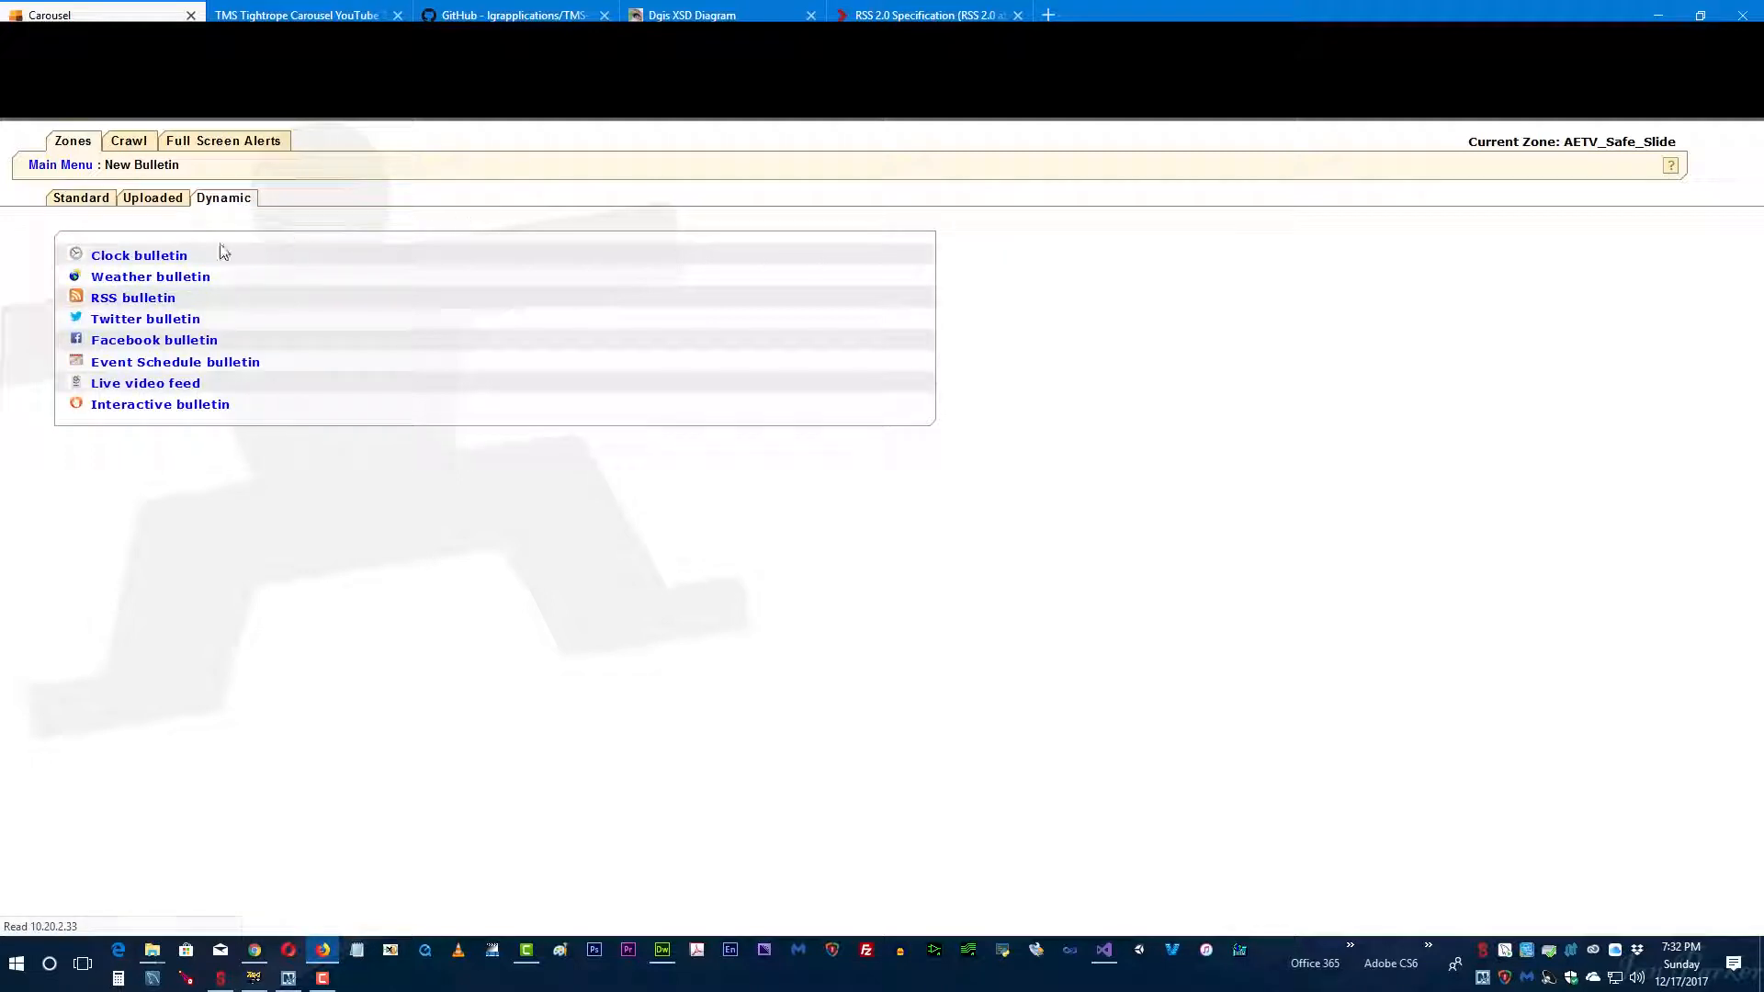
click(111, 299)
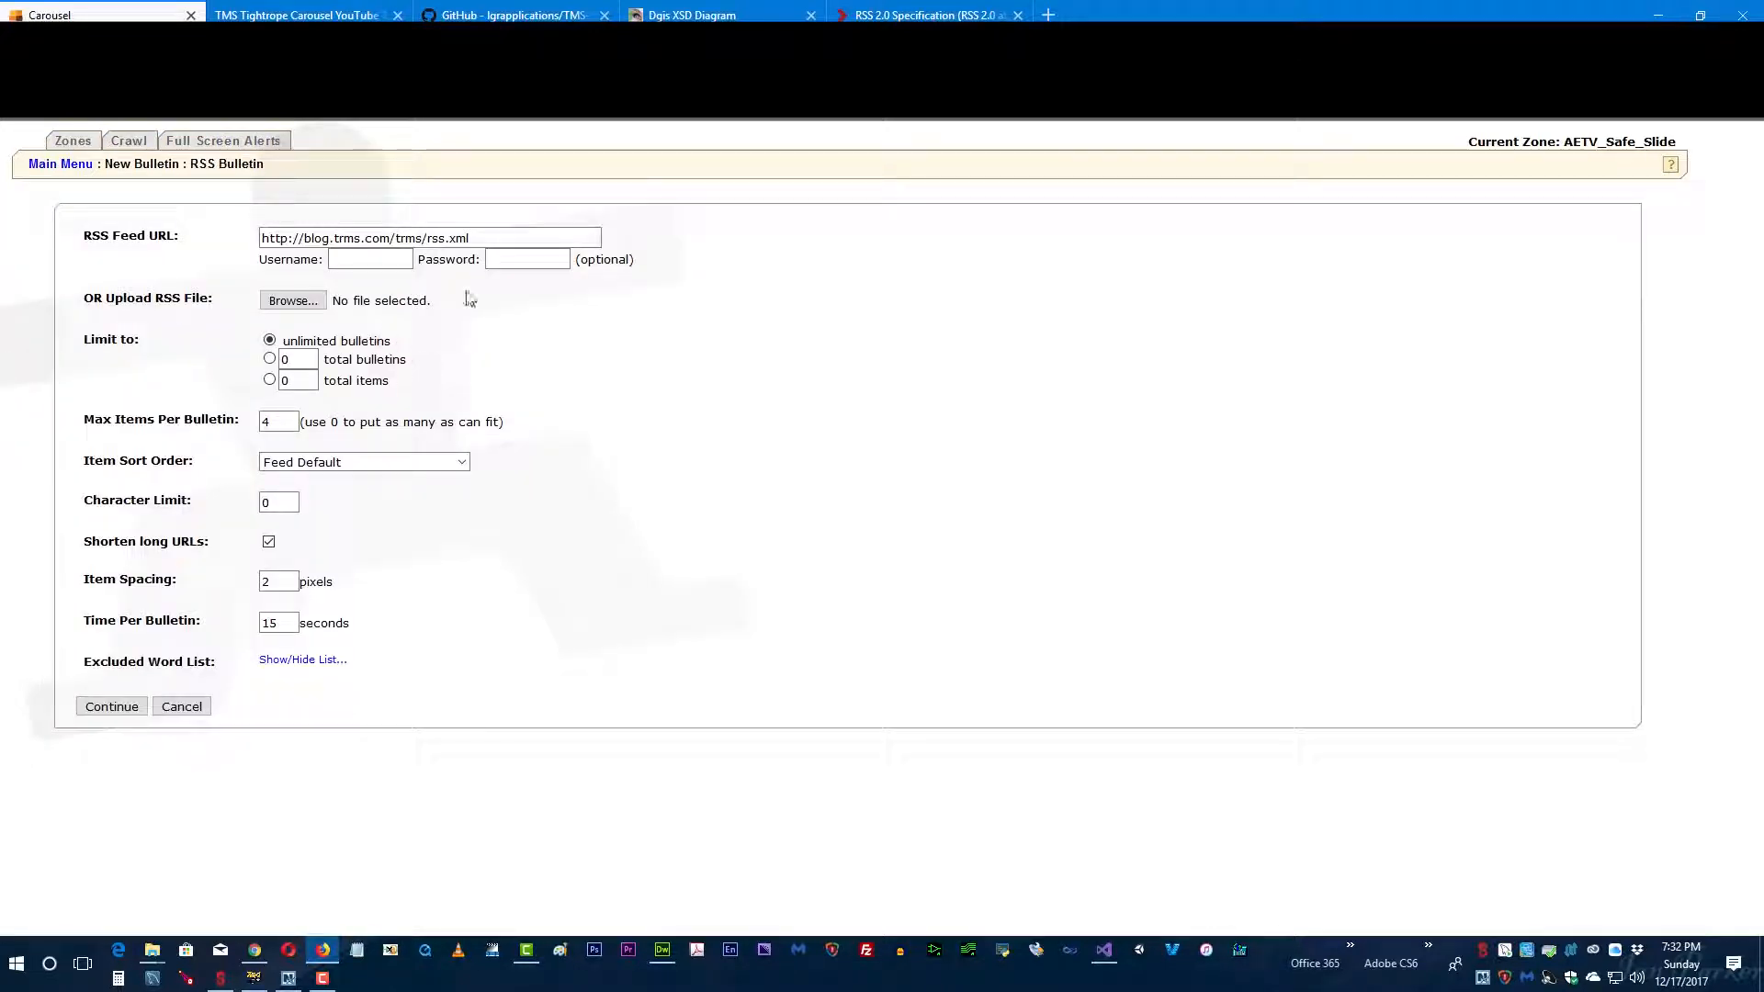
drag(551, 238, 103, 234)
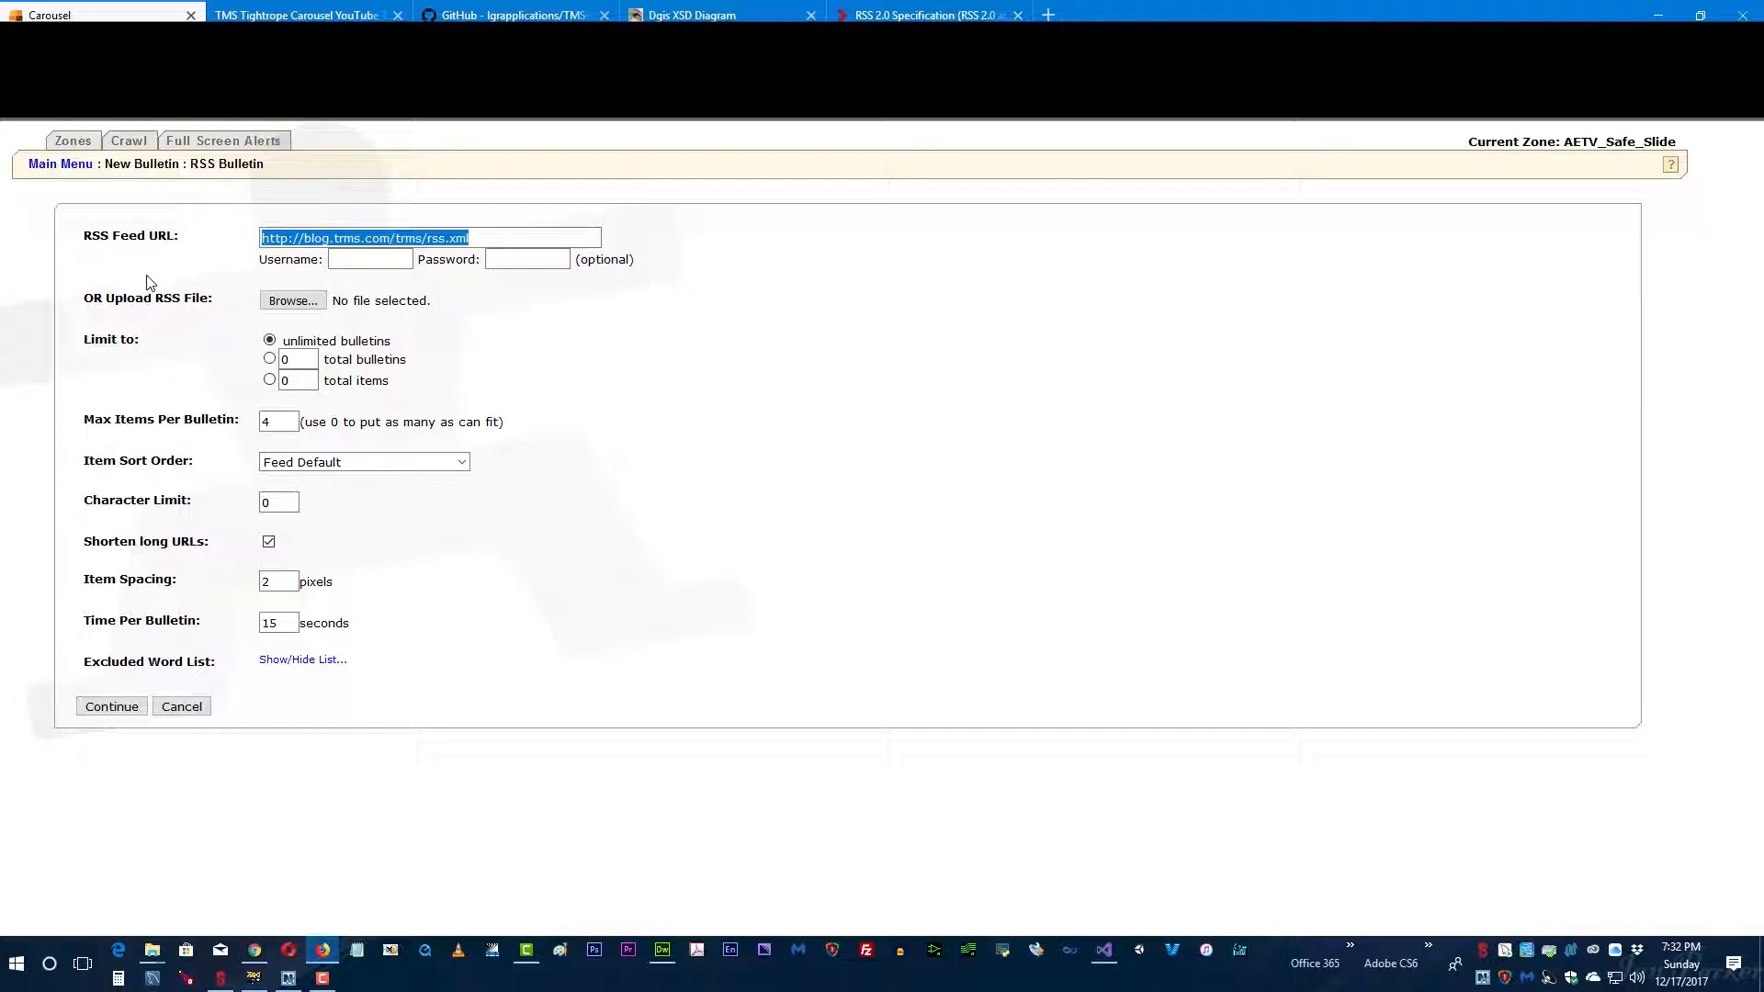
click(147, 283)
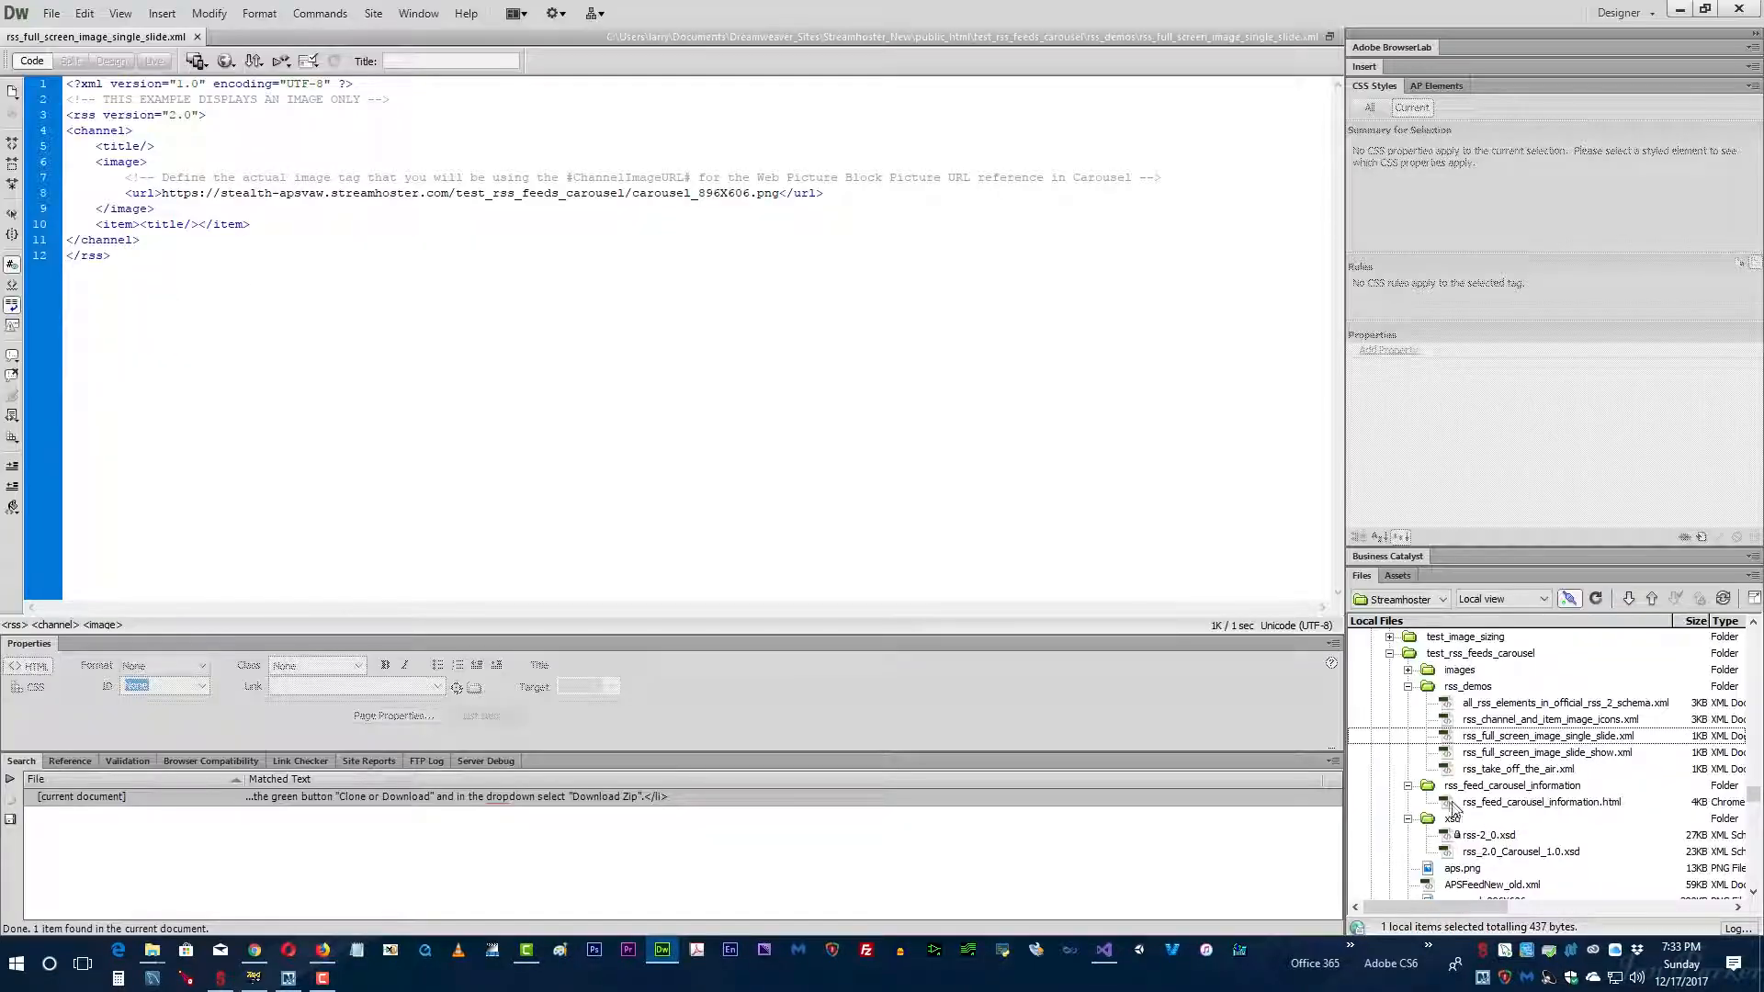
Step: Open links_to_test_feeds.txt in Dreamweaver and copy the full URL of rss_full_screen_image_single_slide.xml
scroll(1433, 790, down, 1)
scroll(1452, 818, down, 1)
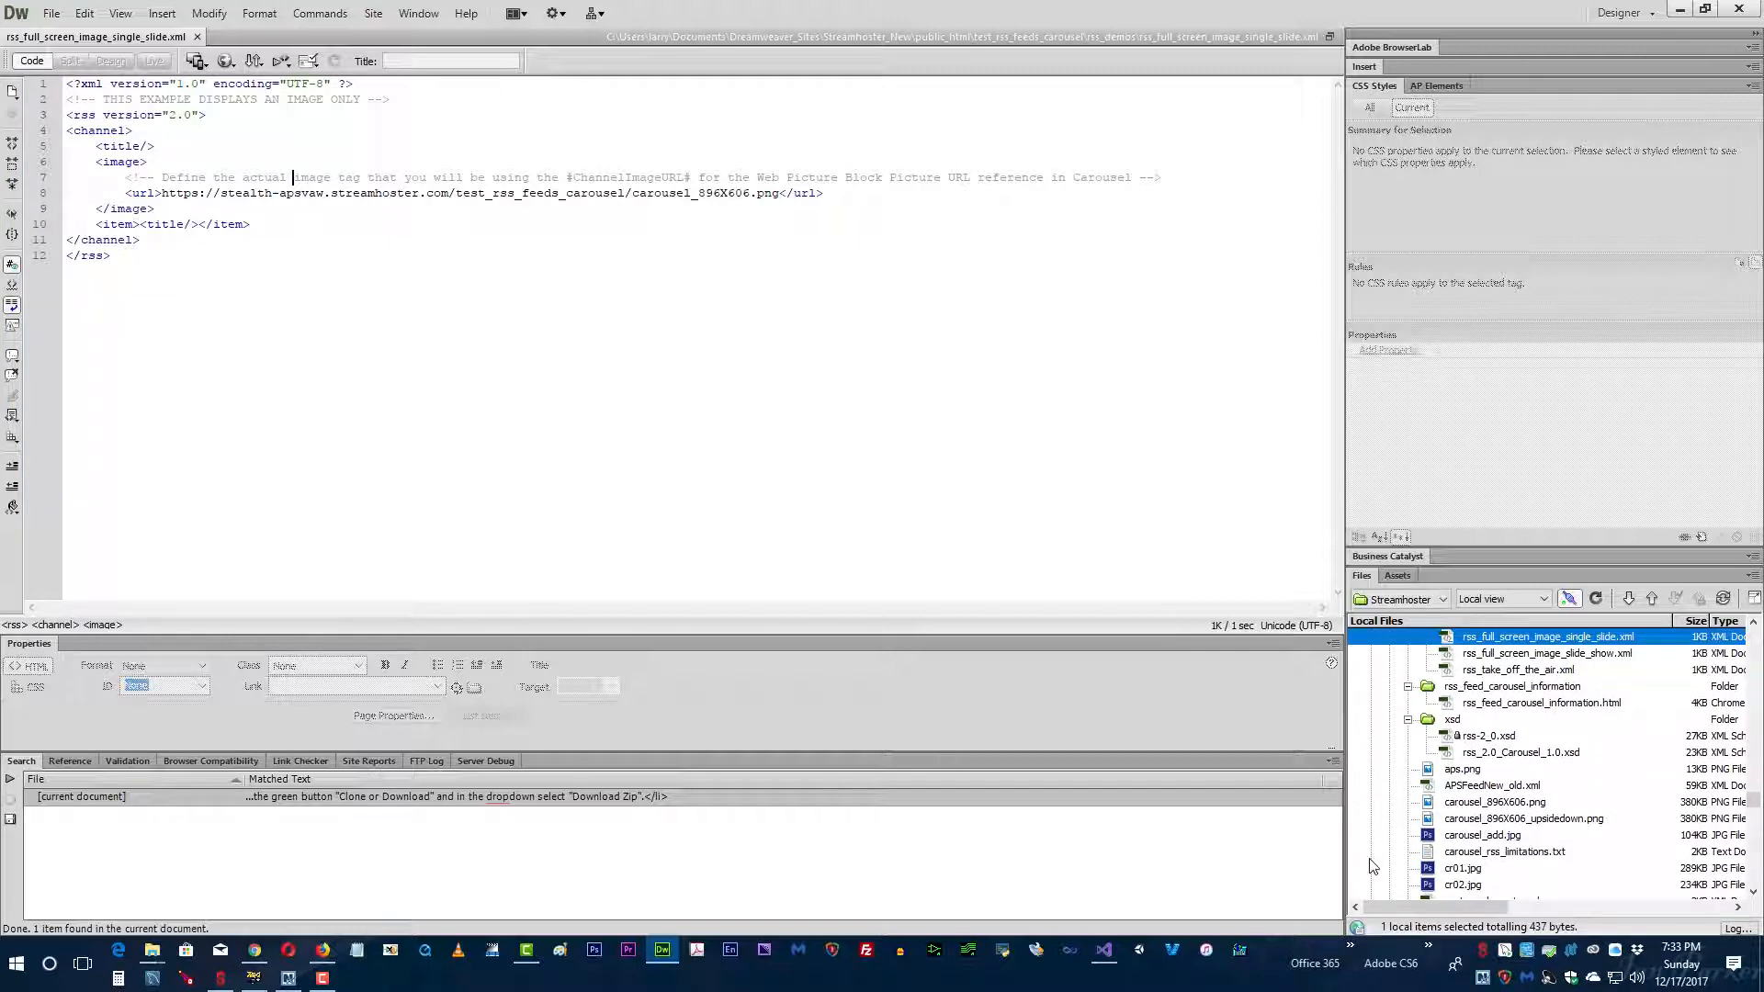
scroll(1434, 859, down, 1)
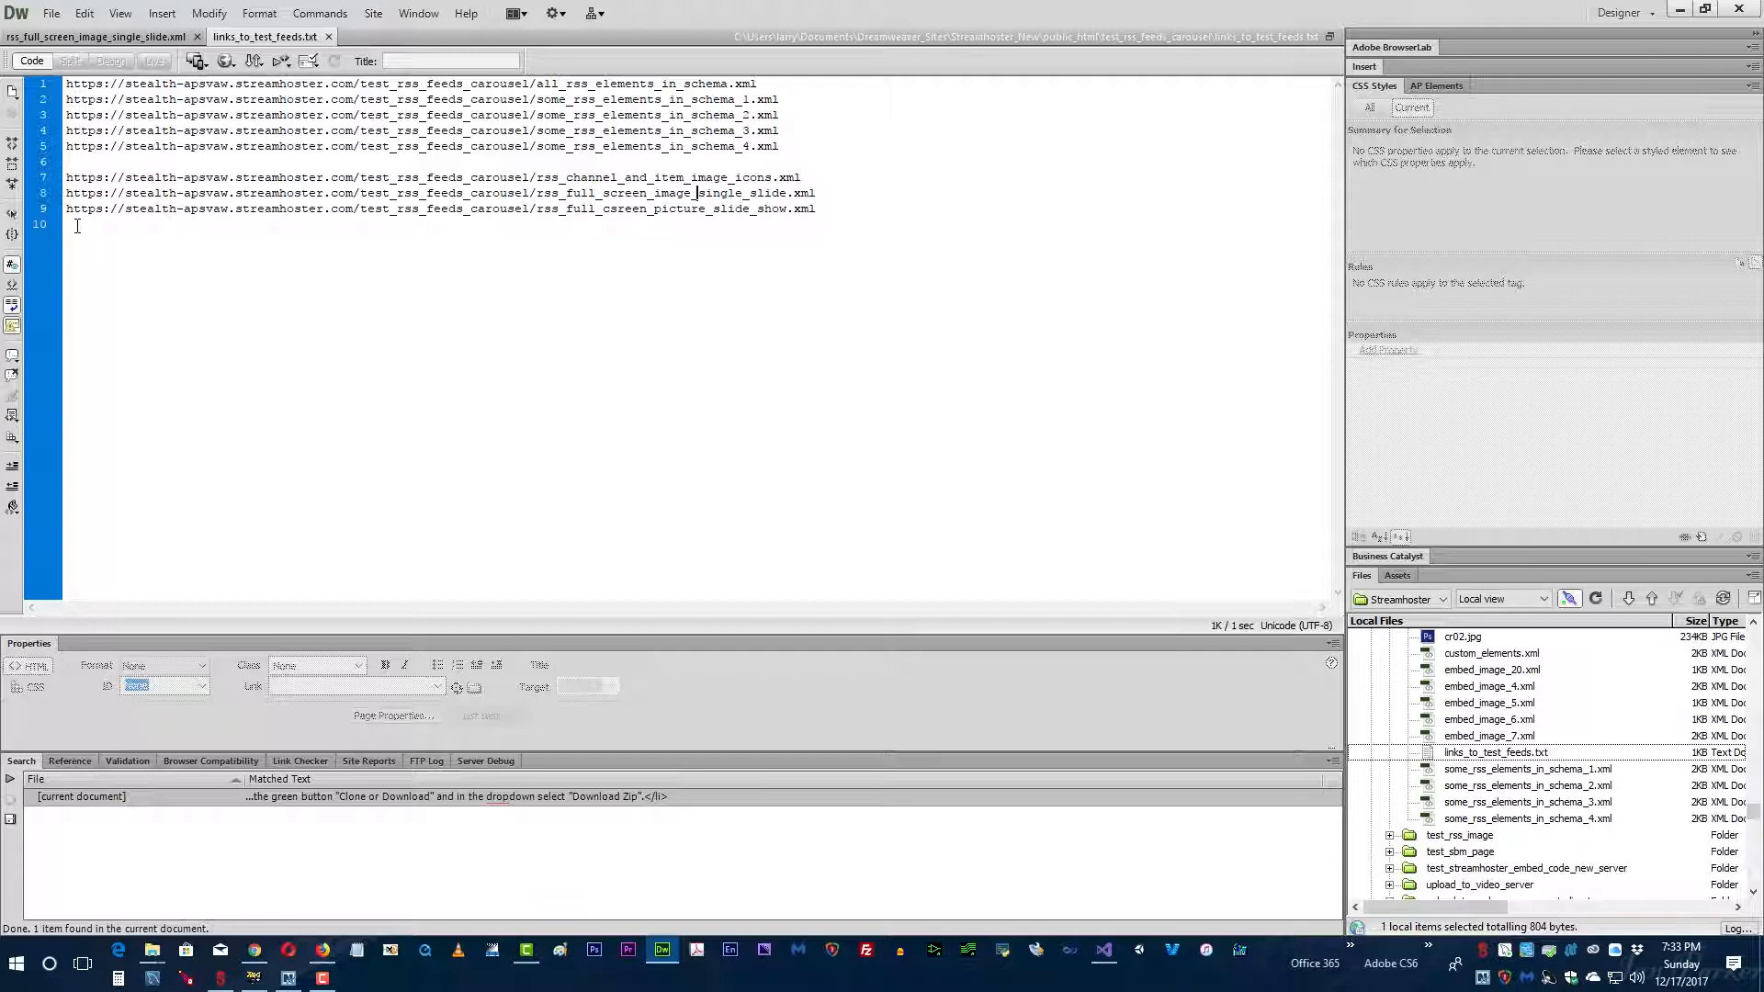
drag(68, 193, 849, 196)
right_click(689, 199)
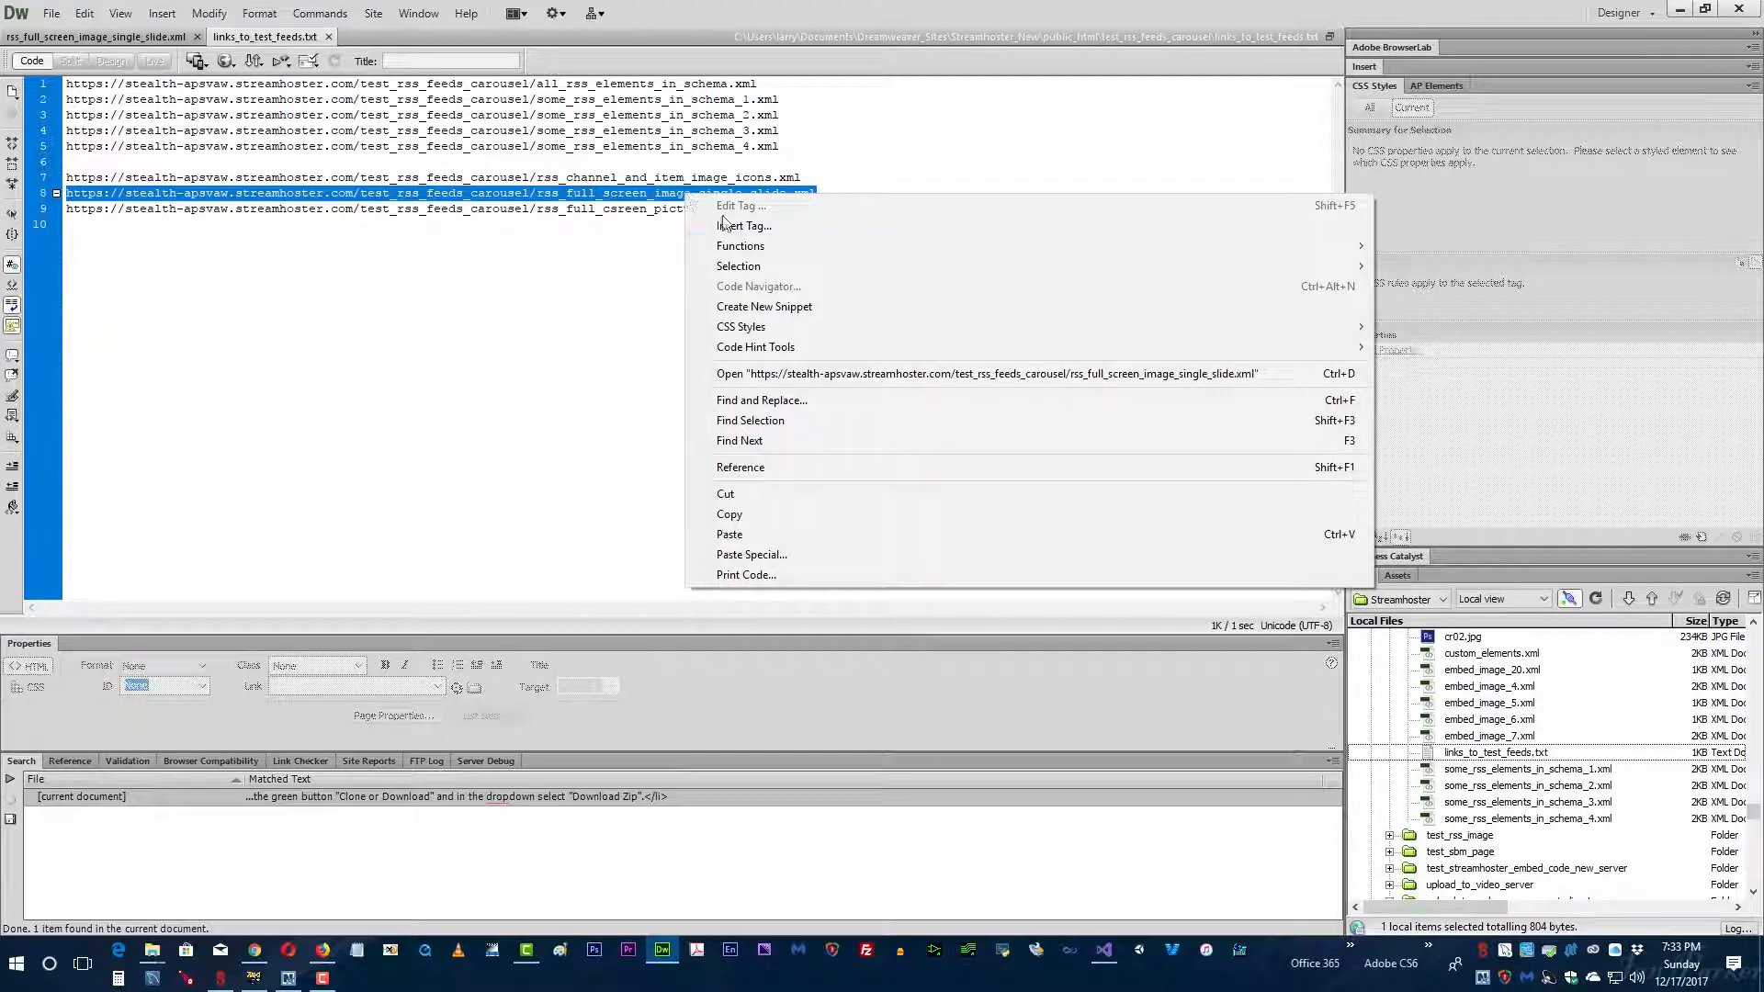
click(719, 517)
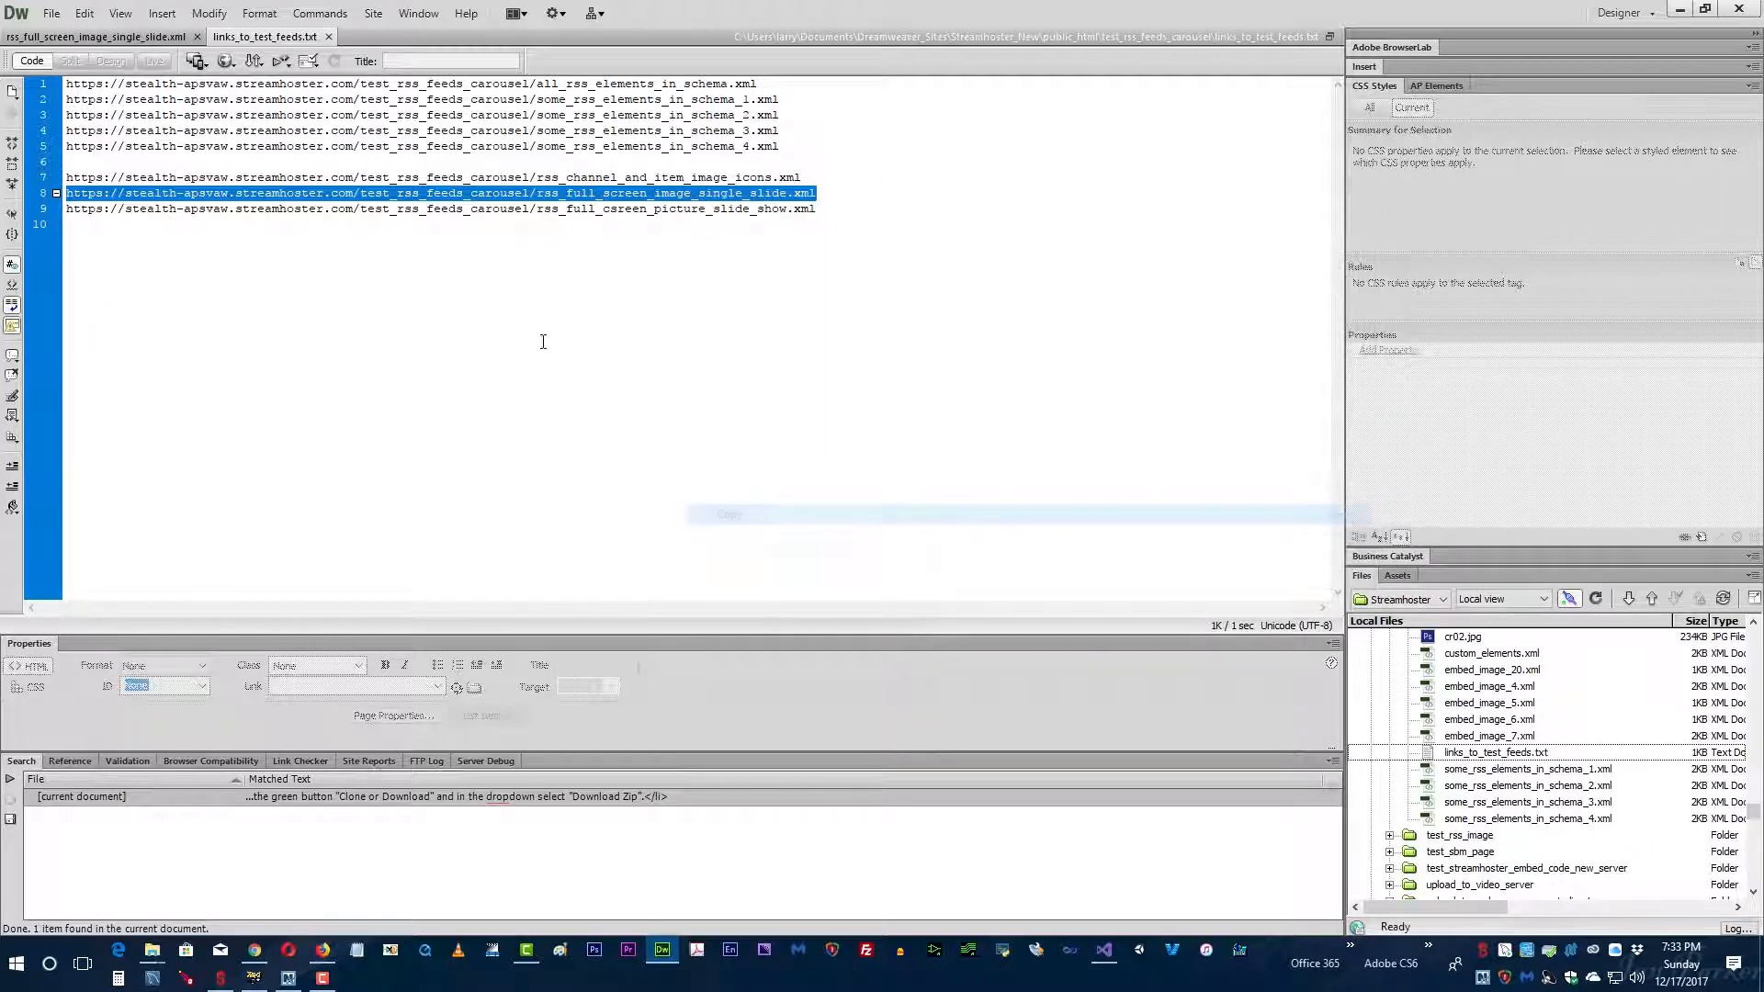
Step: Switch to Carousel in the browser, replace the RSS feed URL with the copied rss_full_screen_image_single_slide.xml link and continue
click(497, 185)
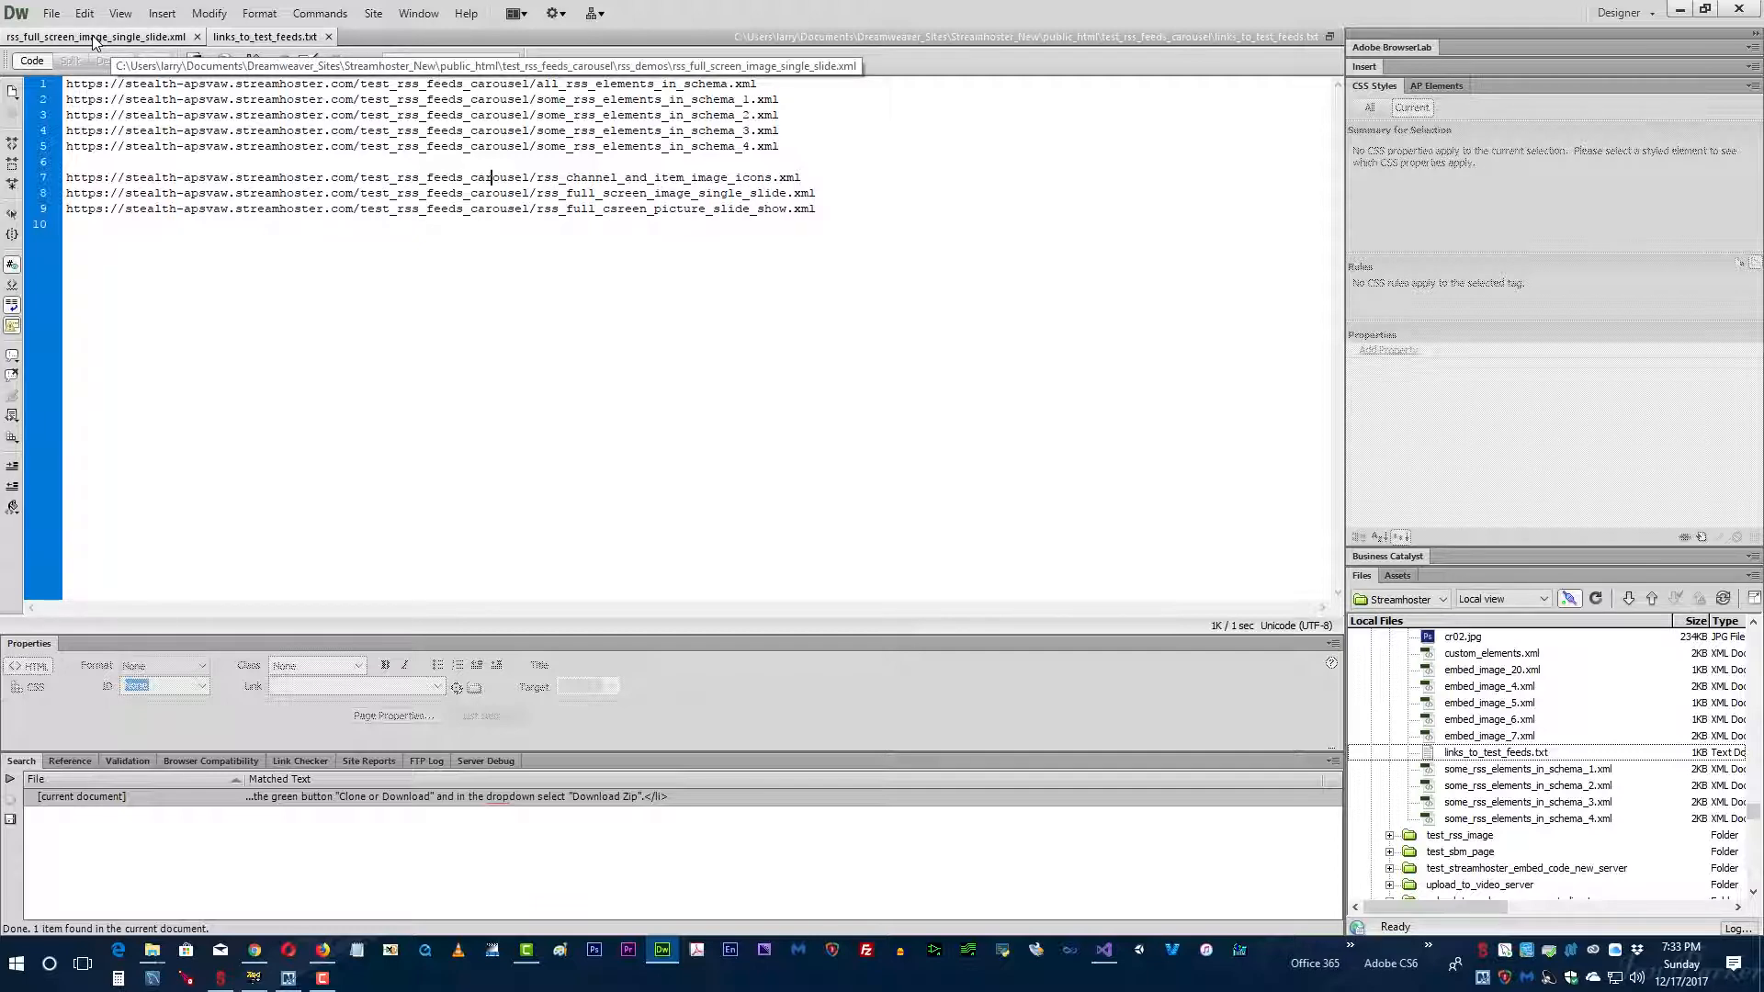
key(alt+Tab)
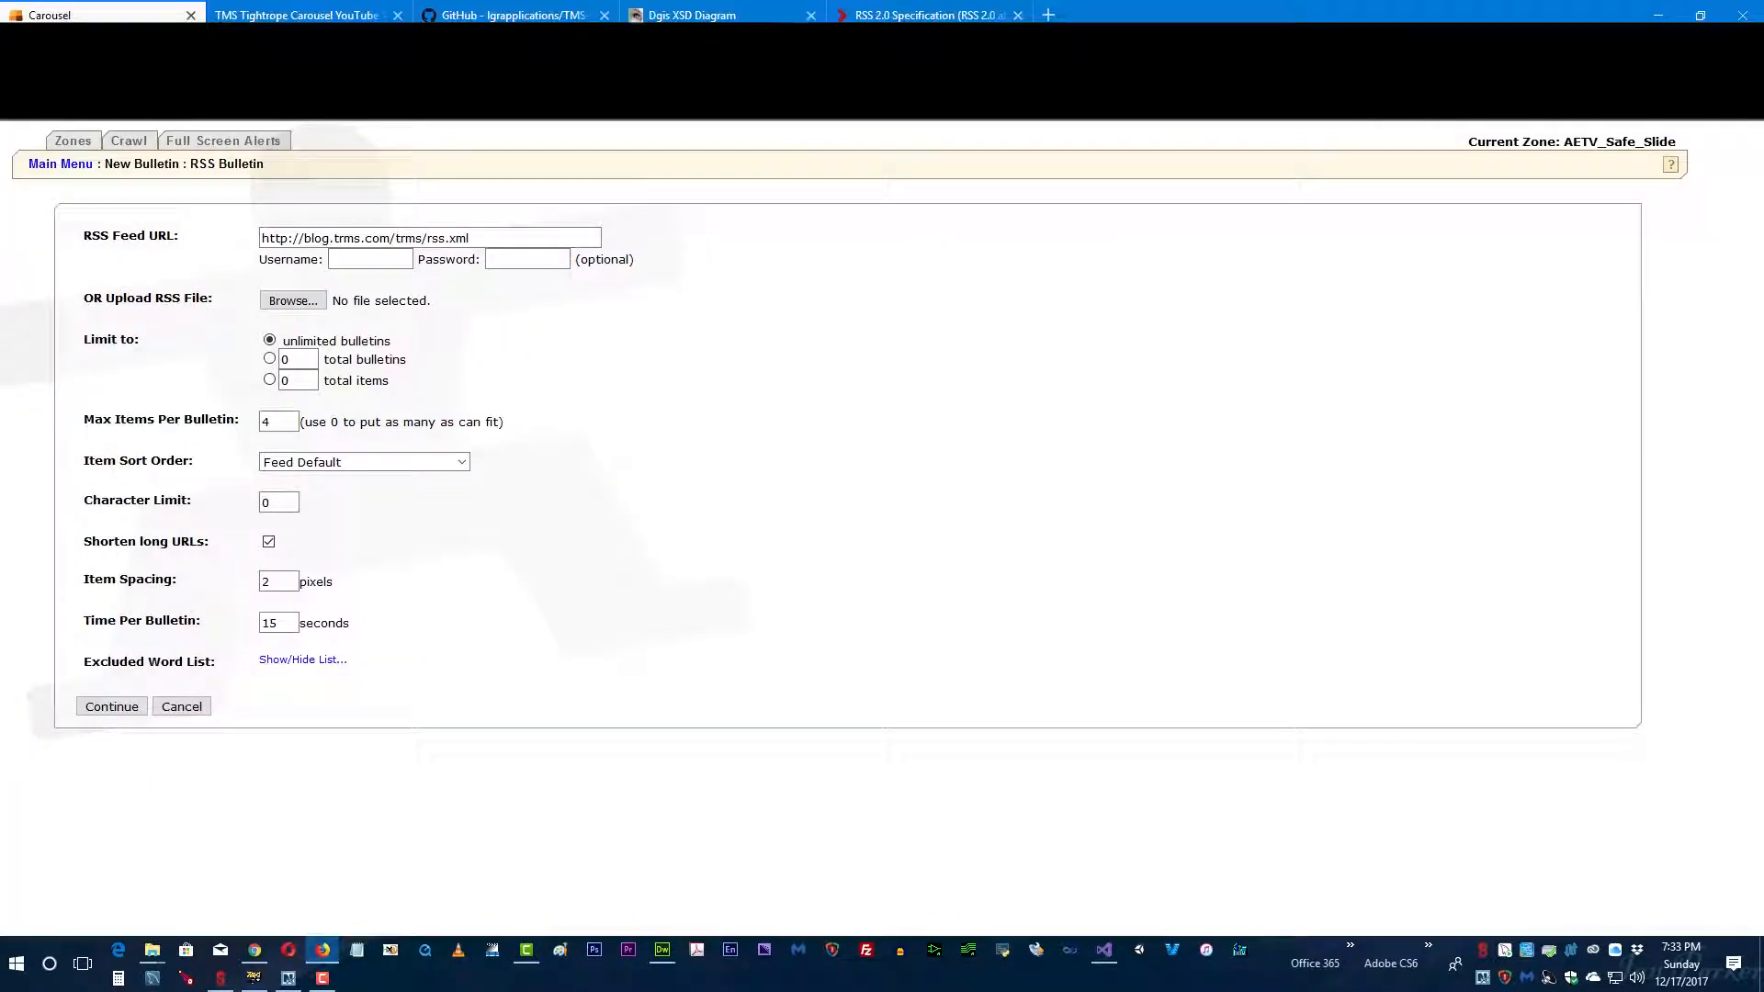
drag(481, 238, 174, 234)
key(ctrl+v)
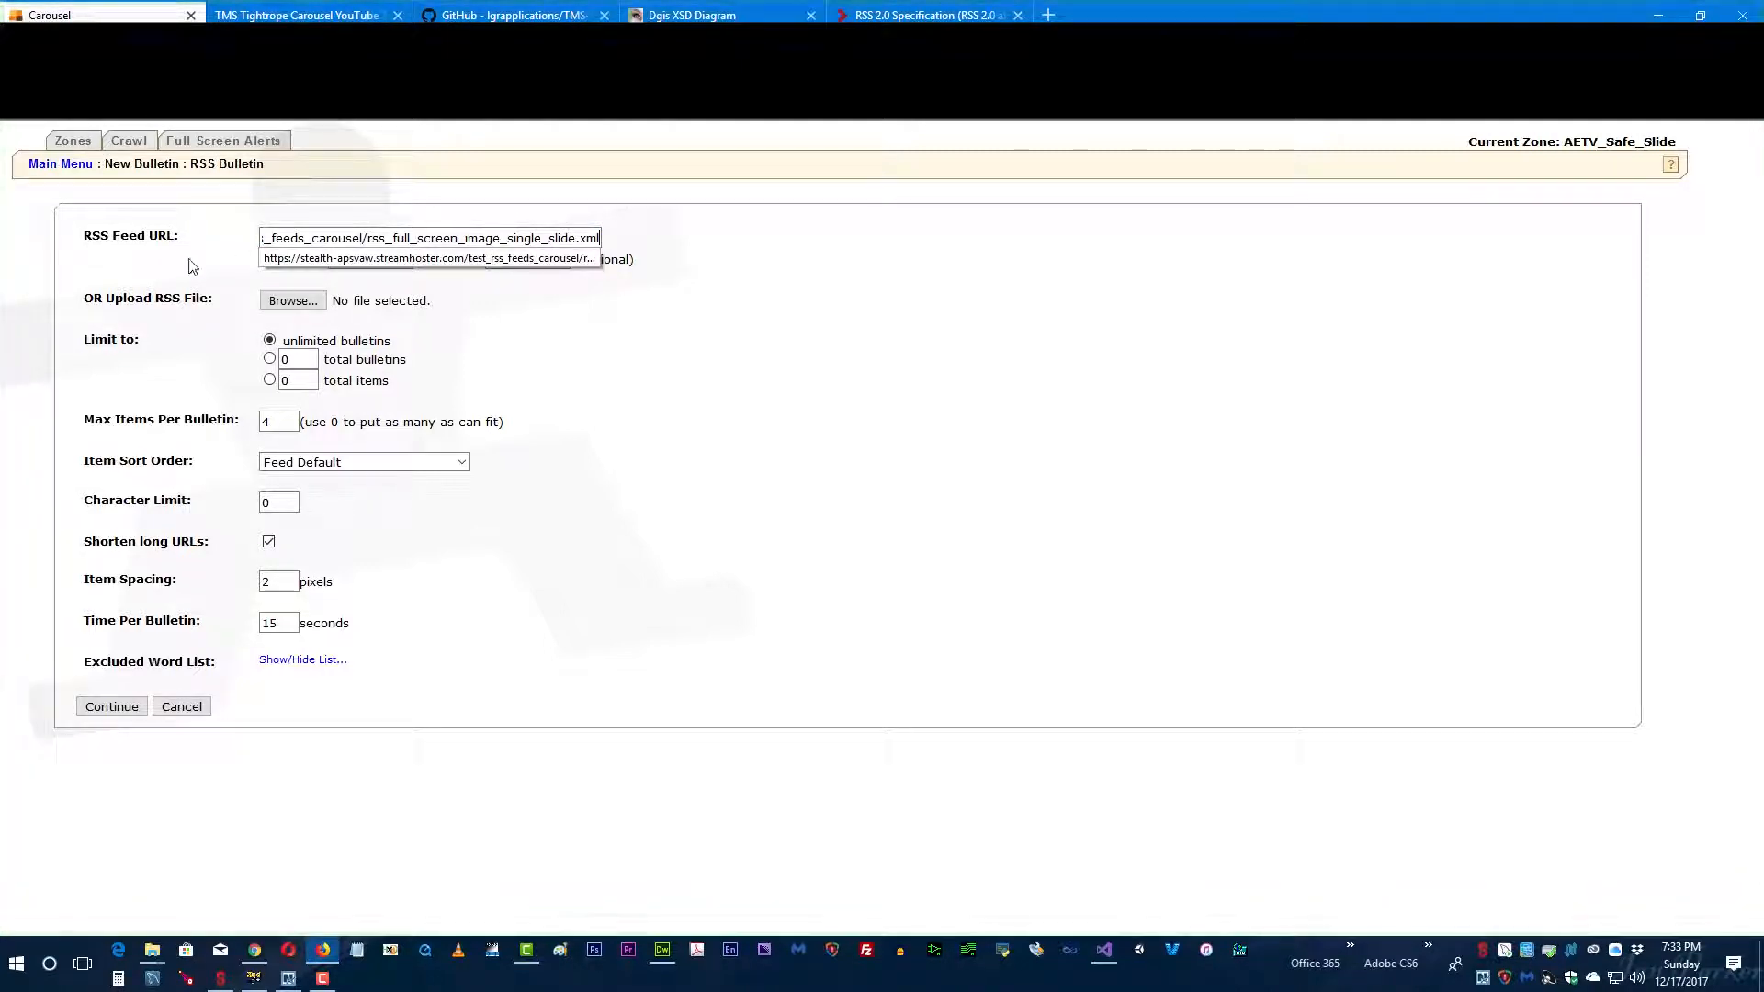
click(111, 708)
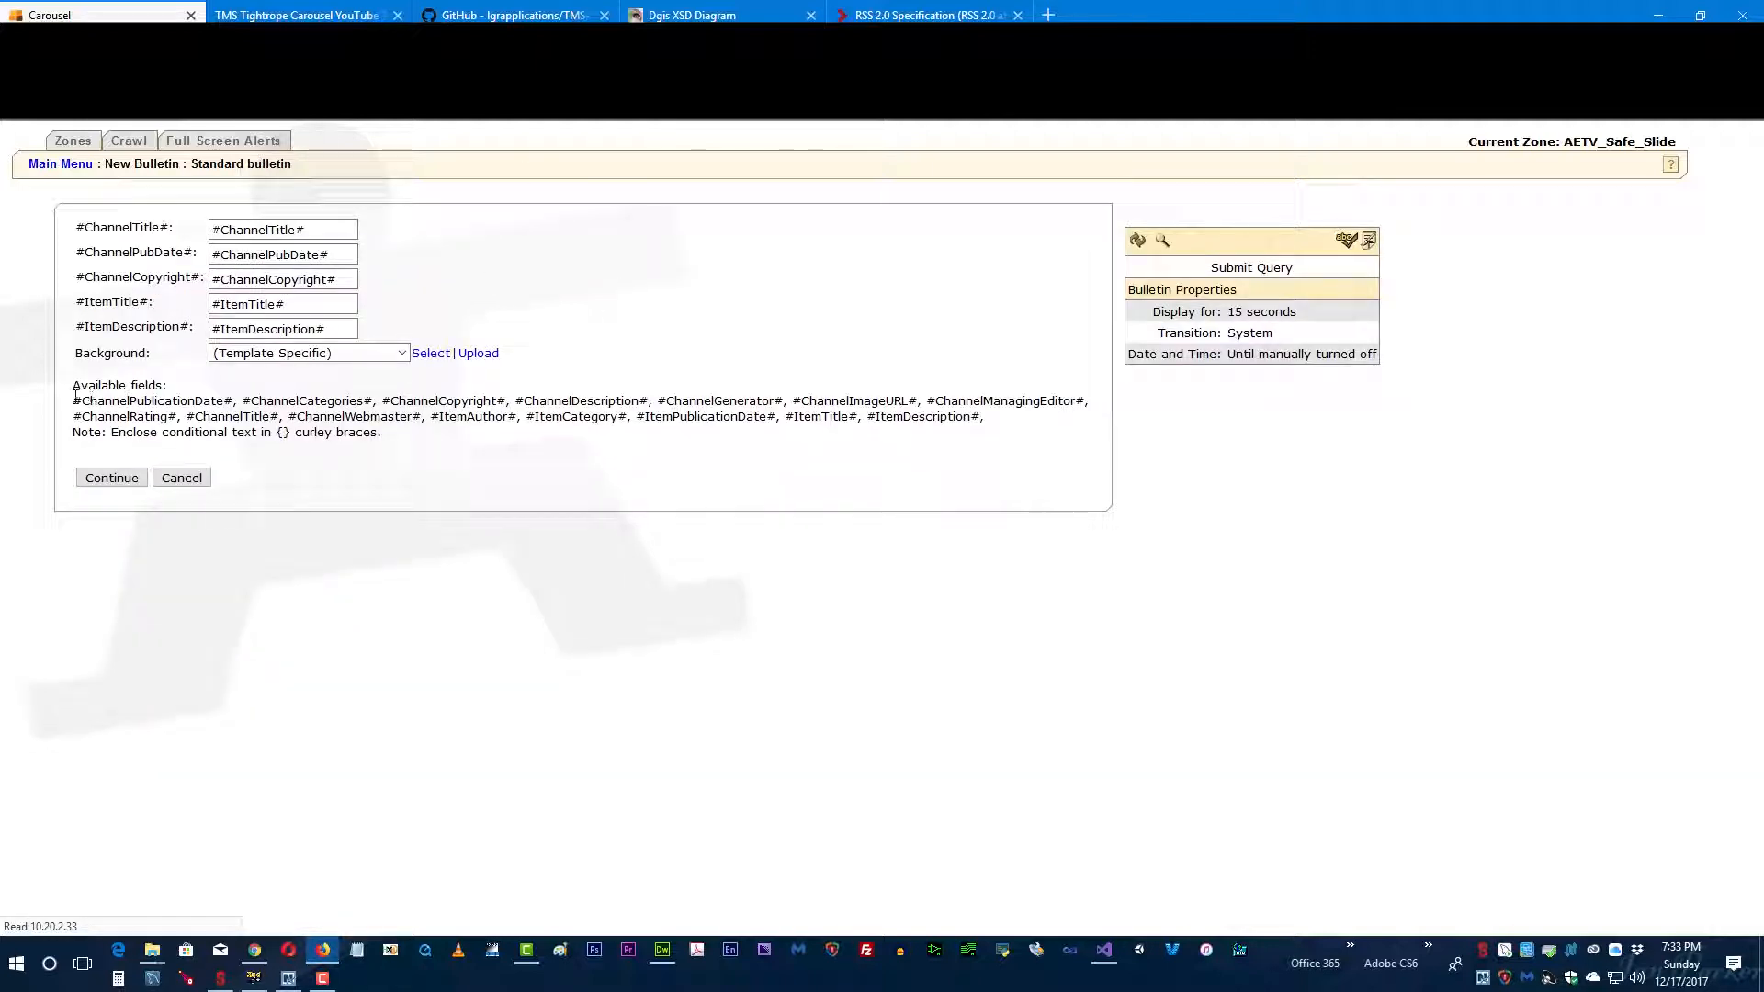
Step: Review the list of available feed fields and copy #ChannelImageURL# from it
drag(77, 400, 1018, 420)
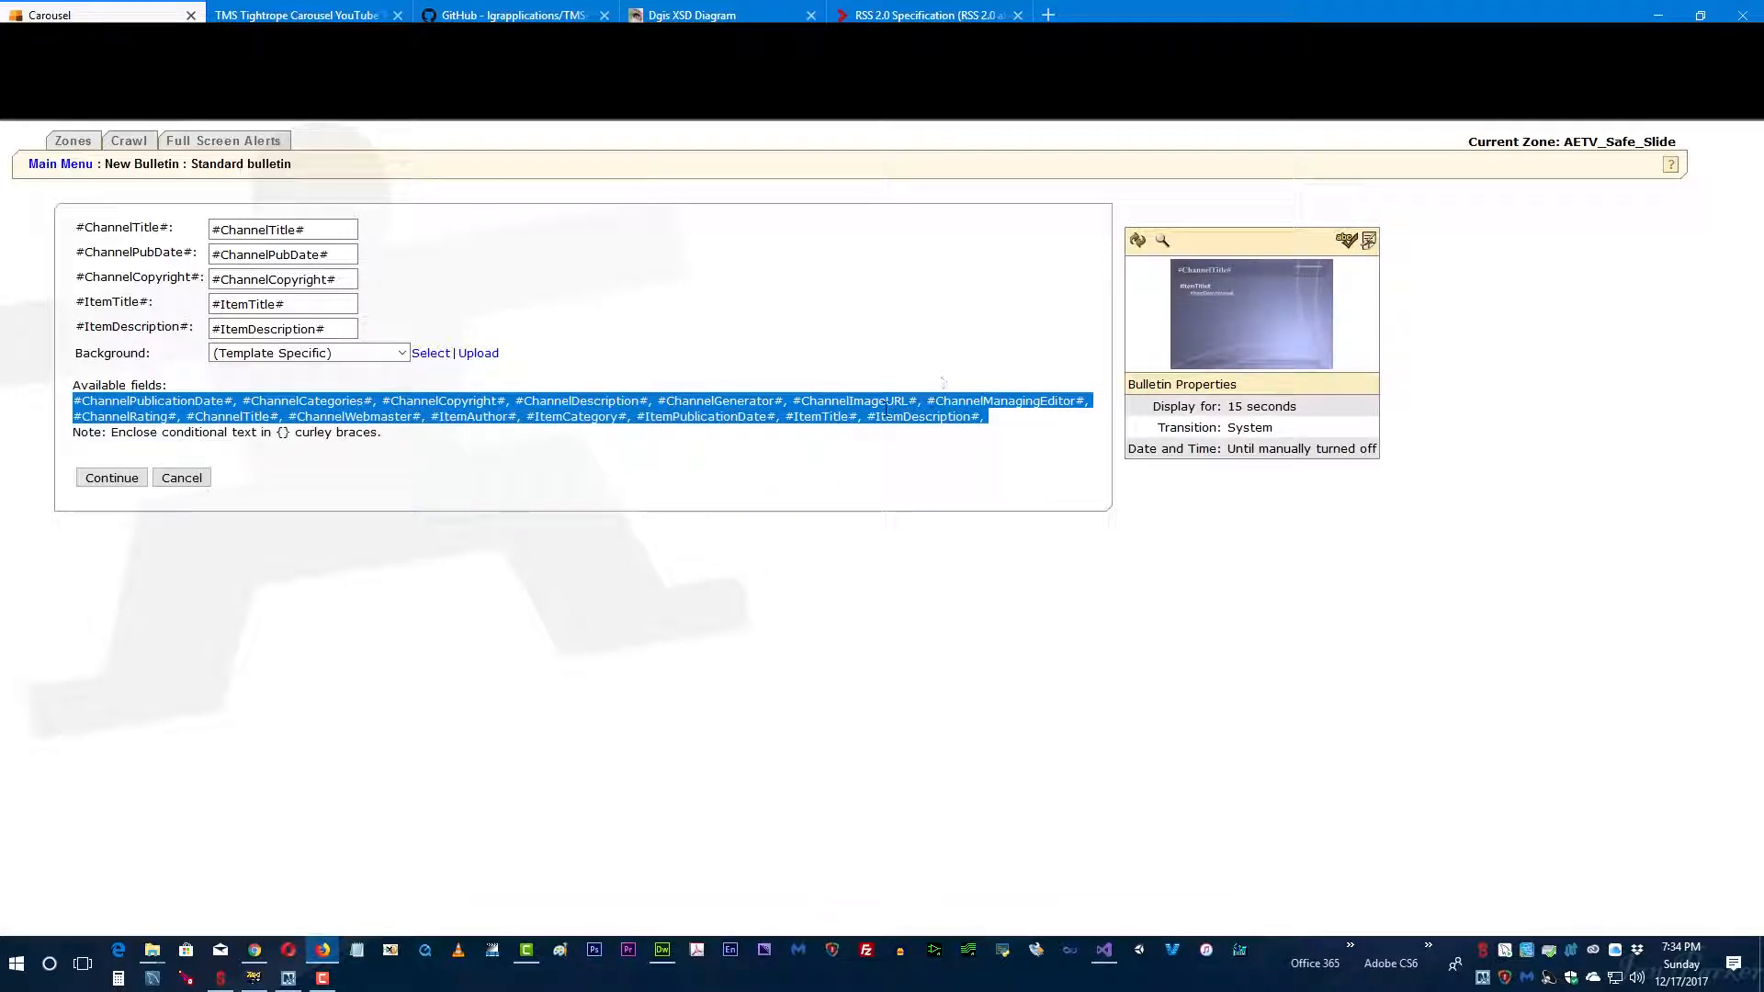
click(744, 364)
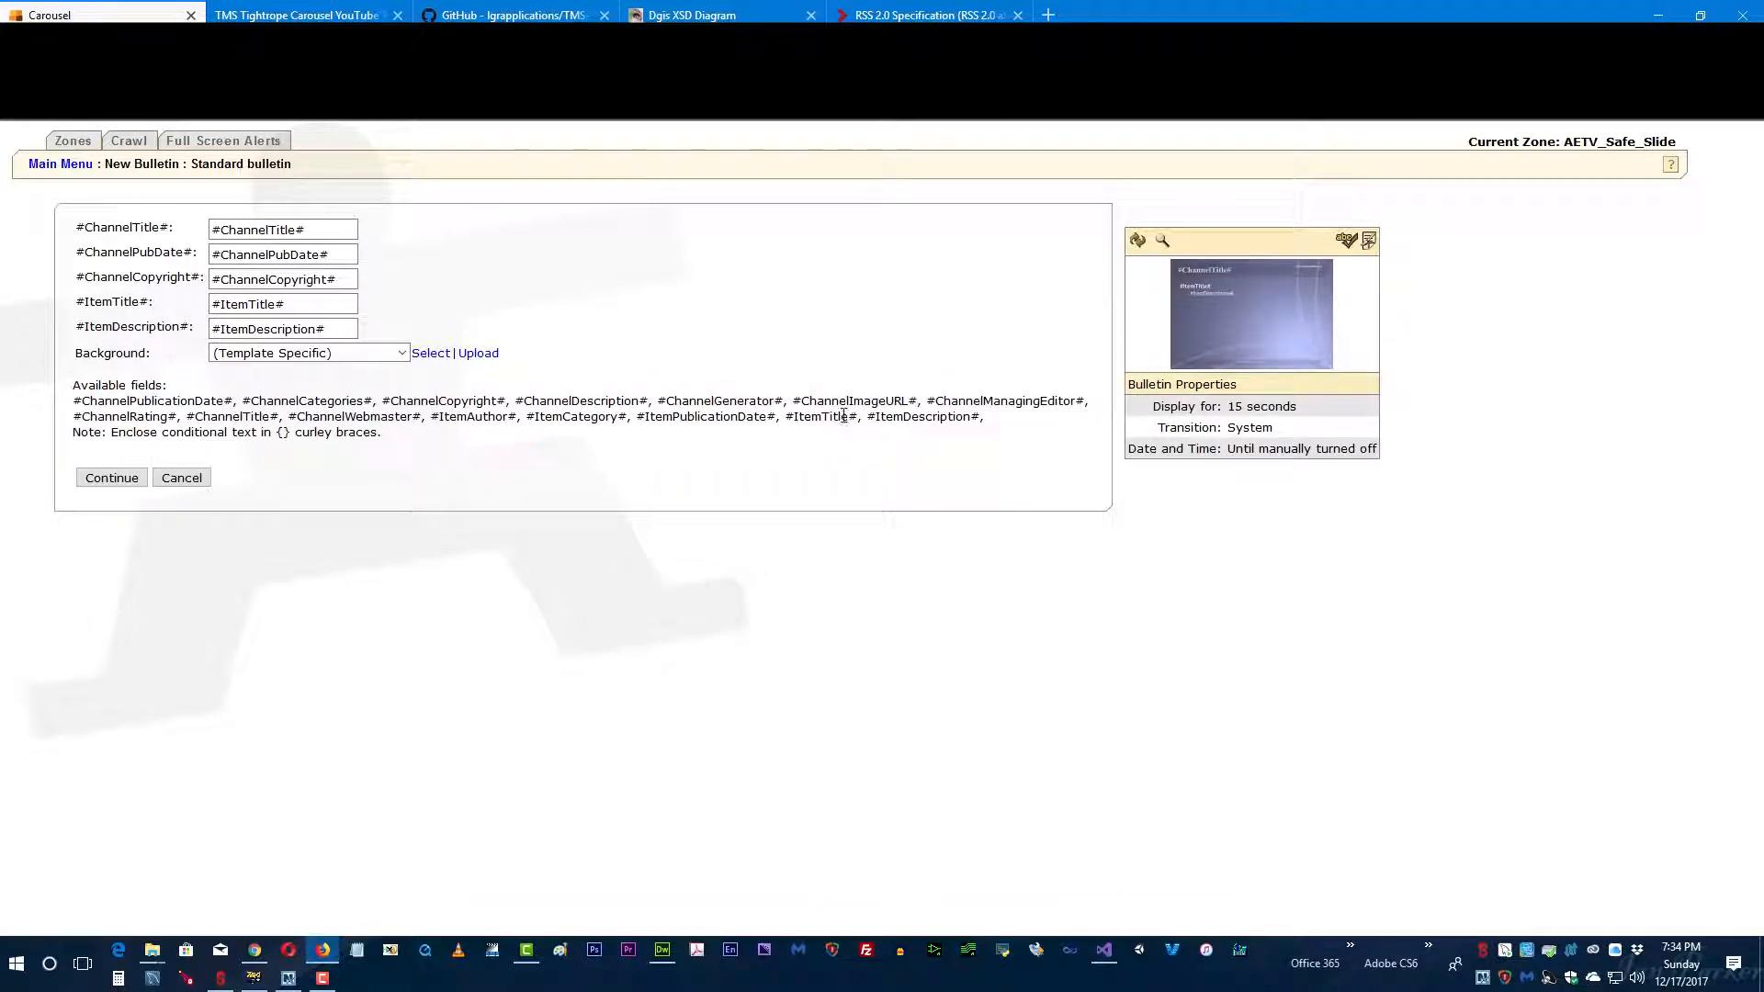
drag(925, 405, 1088, 406)
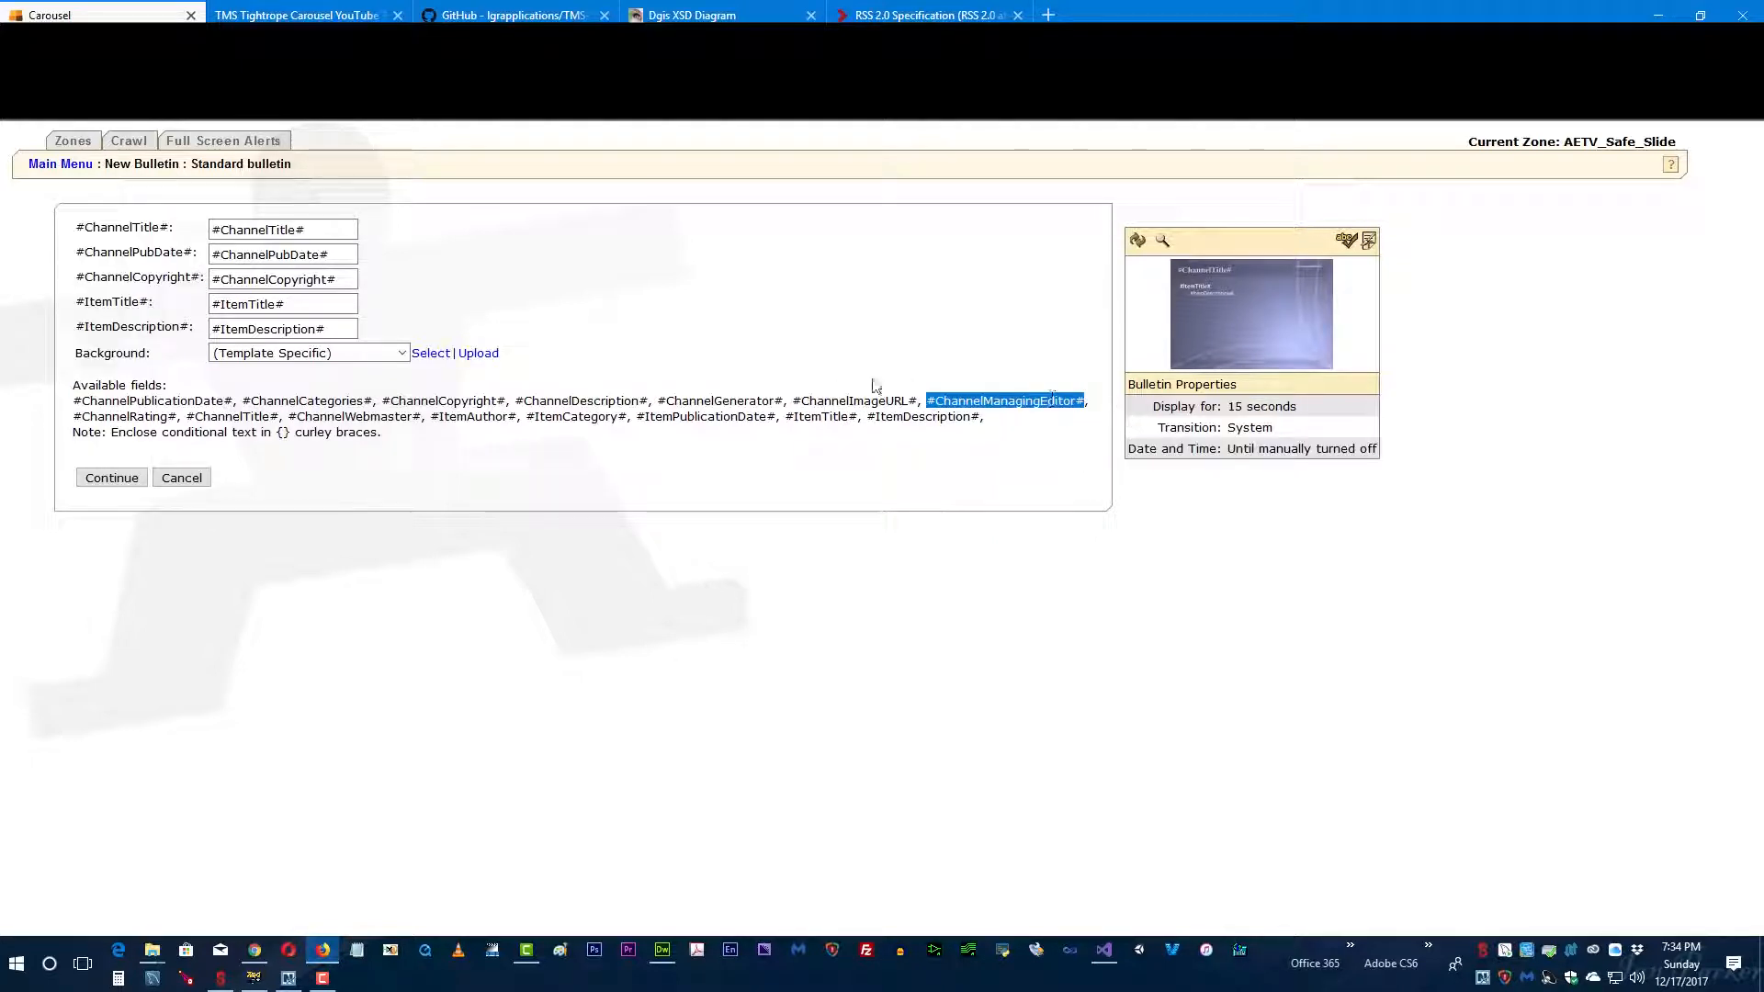
click(795, 398)
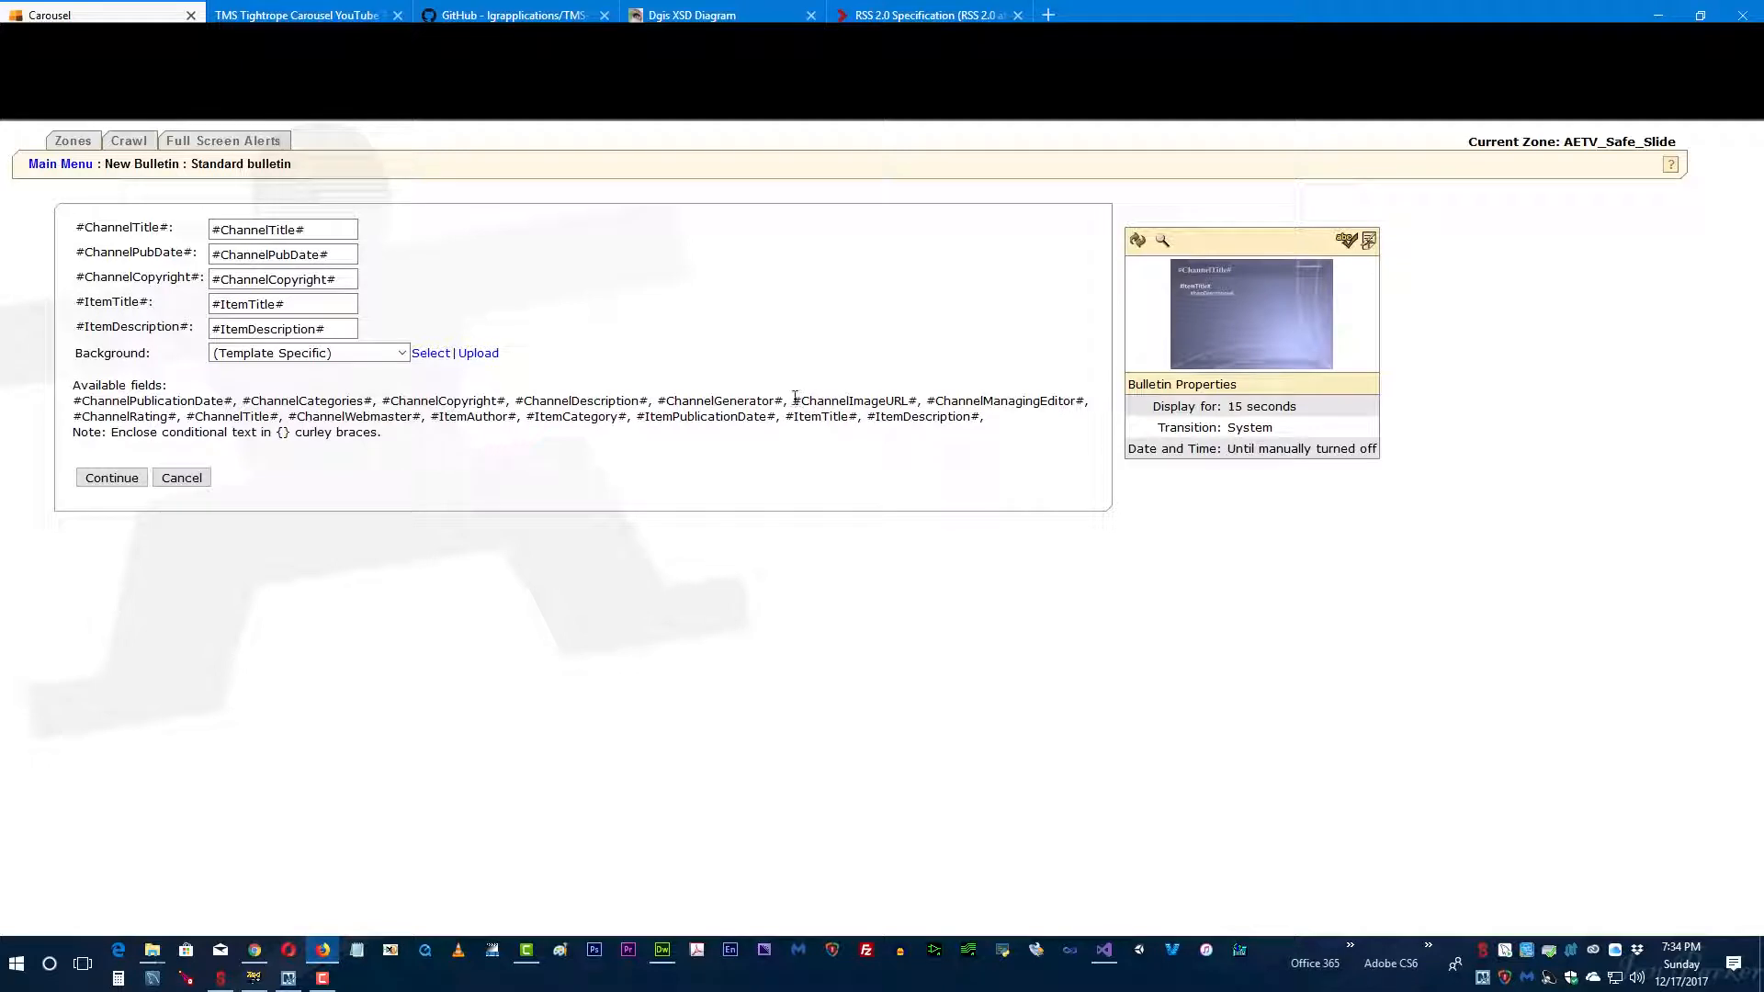
drag(795, 400, 906, 401)
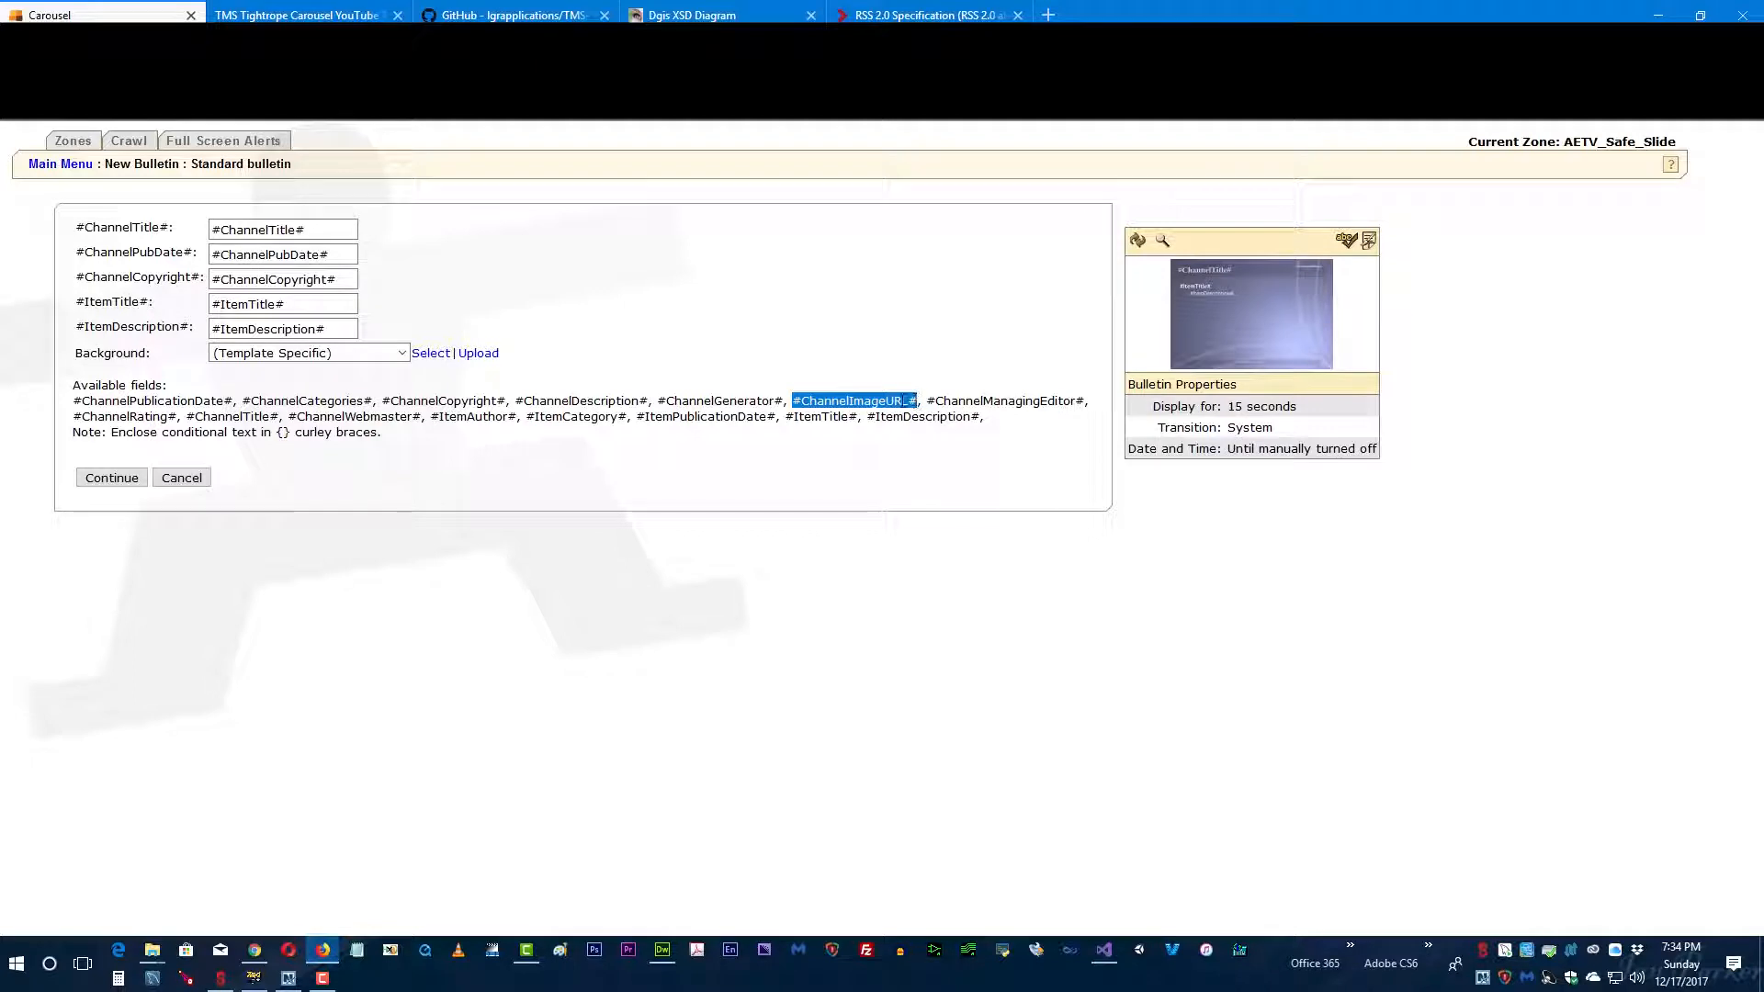
right_click(846, 402)
click(878, 410)
Step: Switch to Dreamweaver and examine the channel, image and url tags in rss_full_screen_image_single_slide.xml
key(alt+Tab)
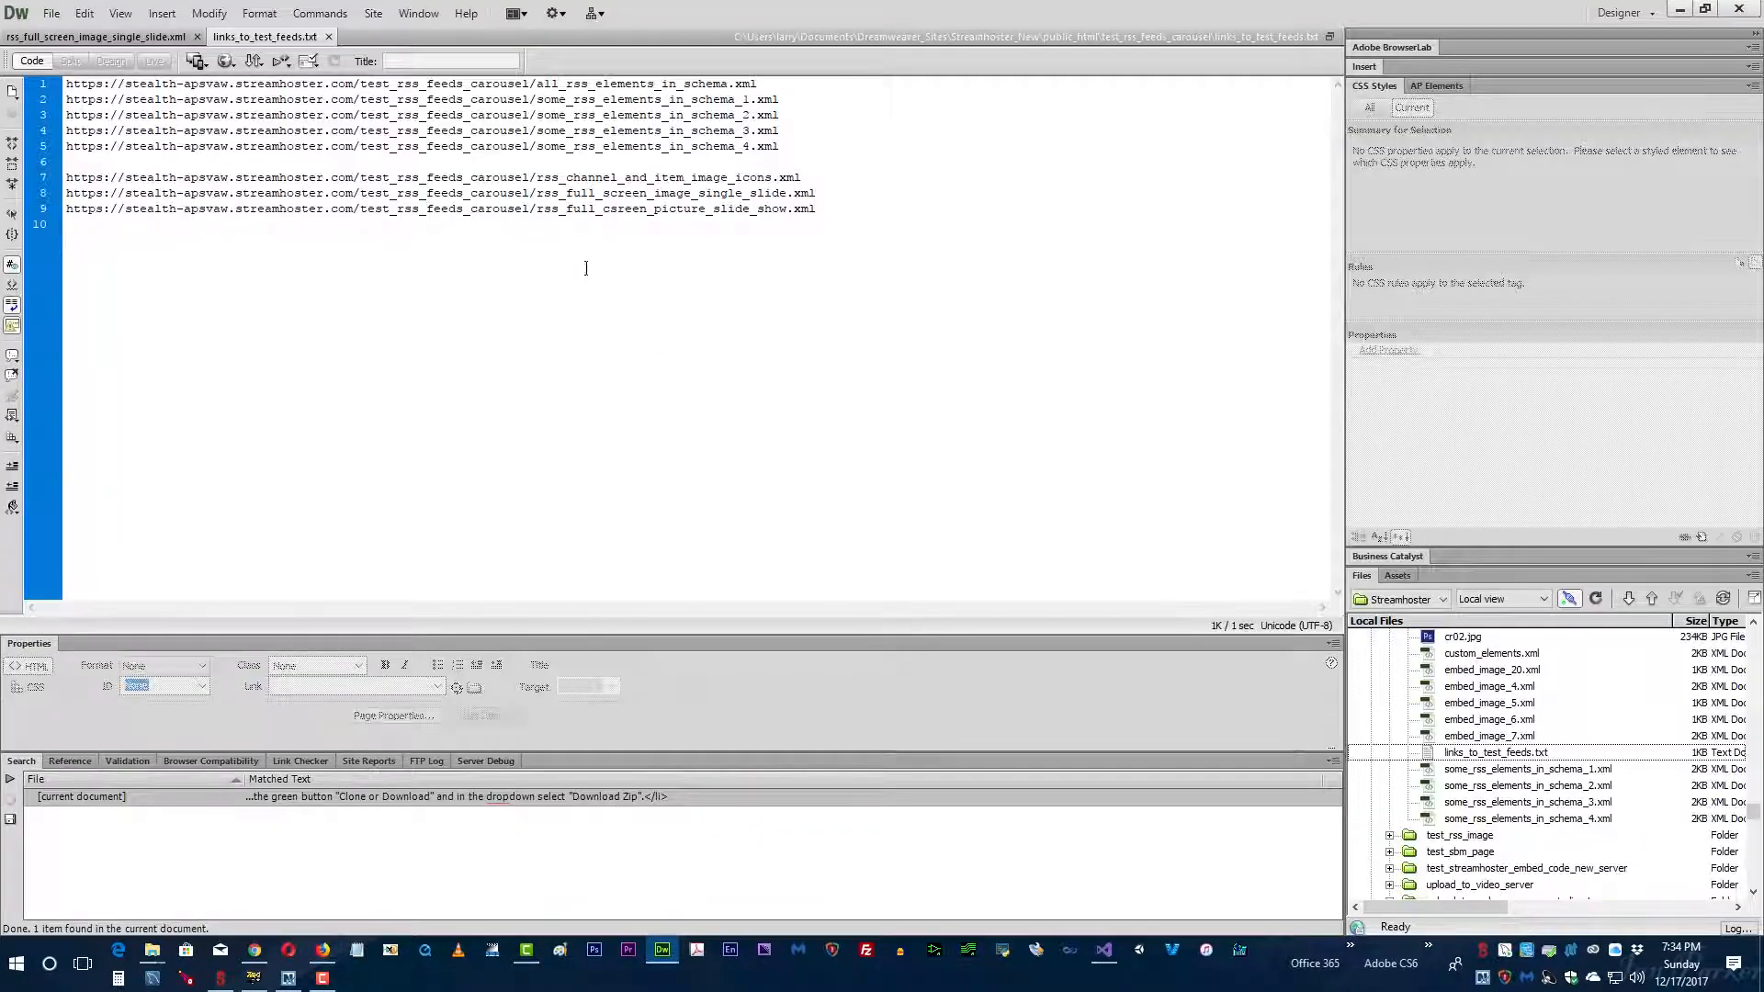
click(95, 37)
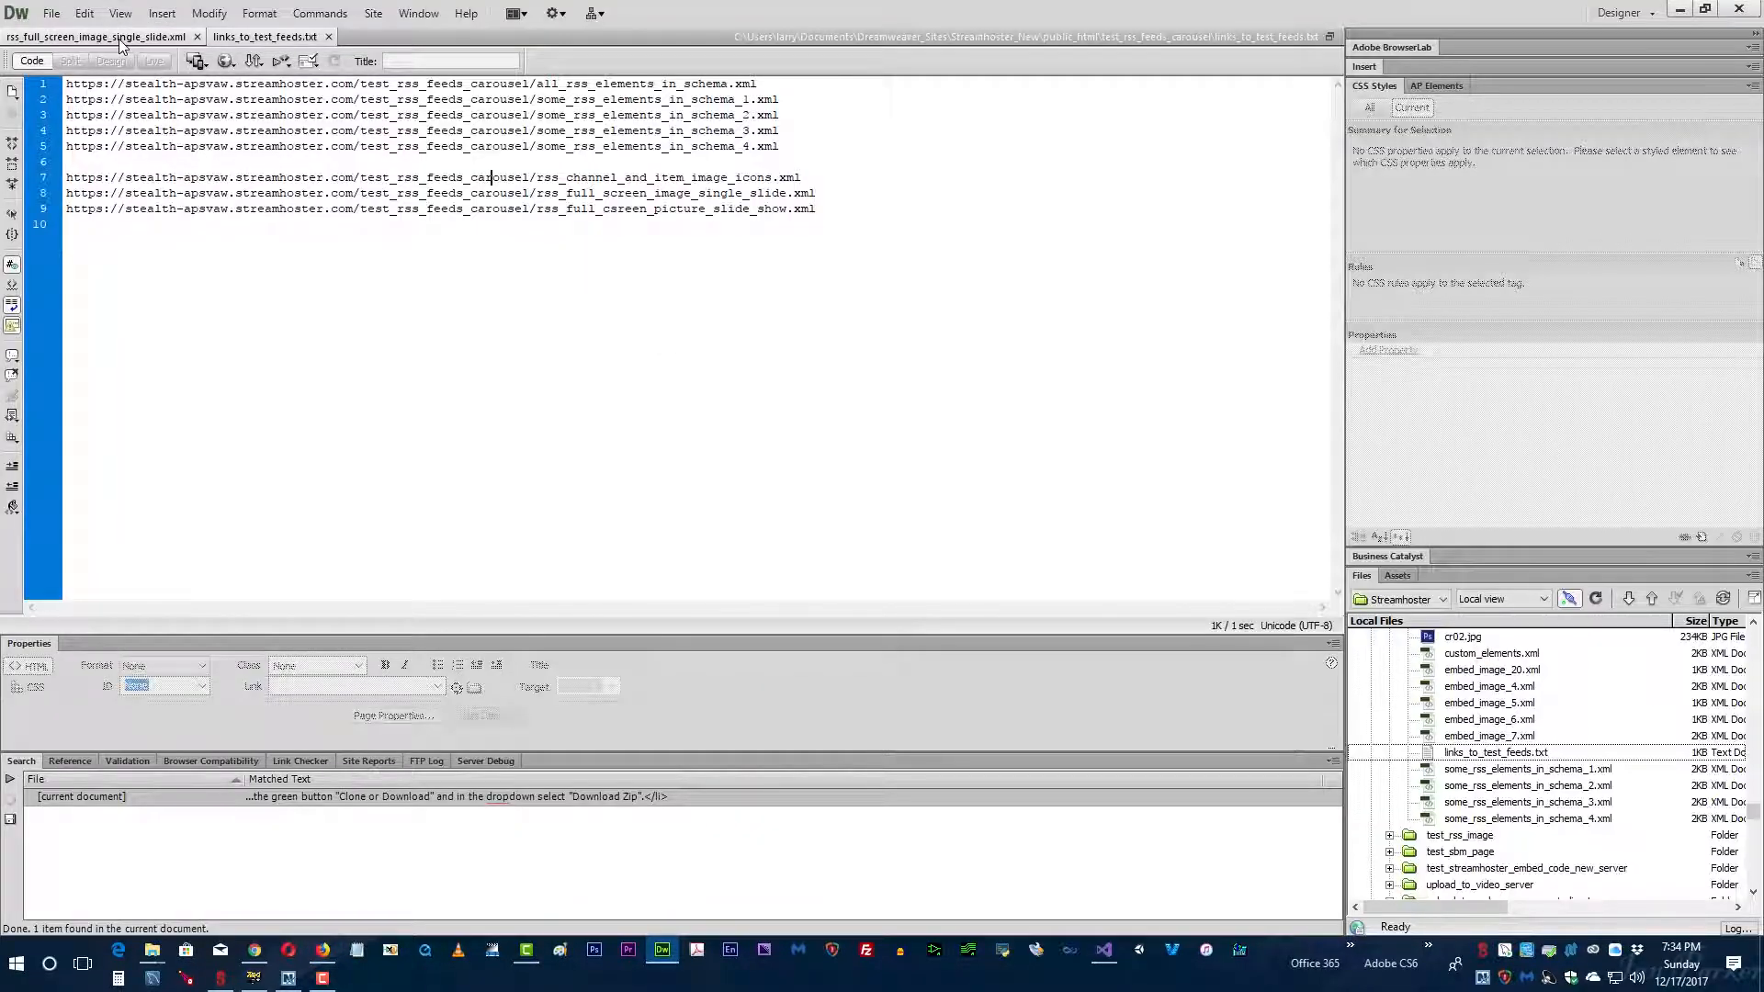
double_click(100, 132)
double_click(120, 162)
double_click(140, 194)
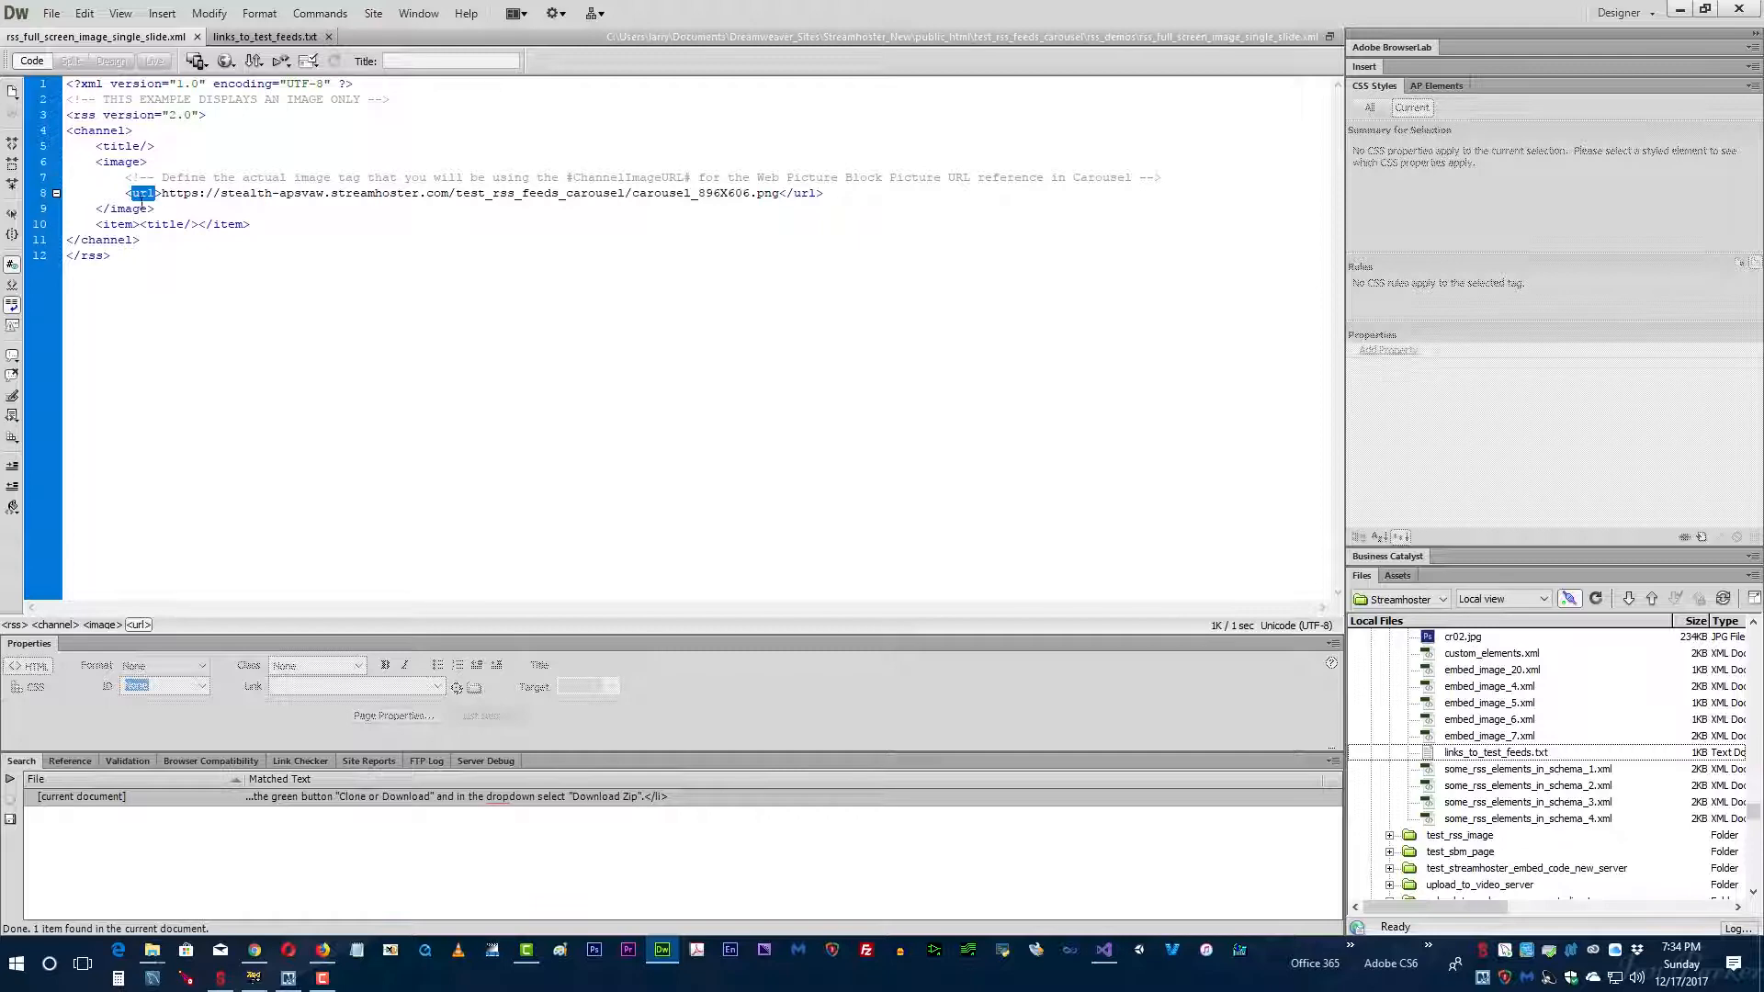
Step: Return to Carousel, copy the #ChannelImageURL# field name again and open the bulletin's template for editing
key(alt+Tab)
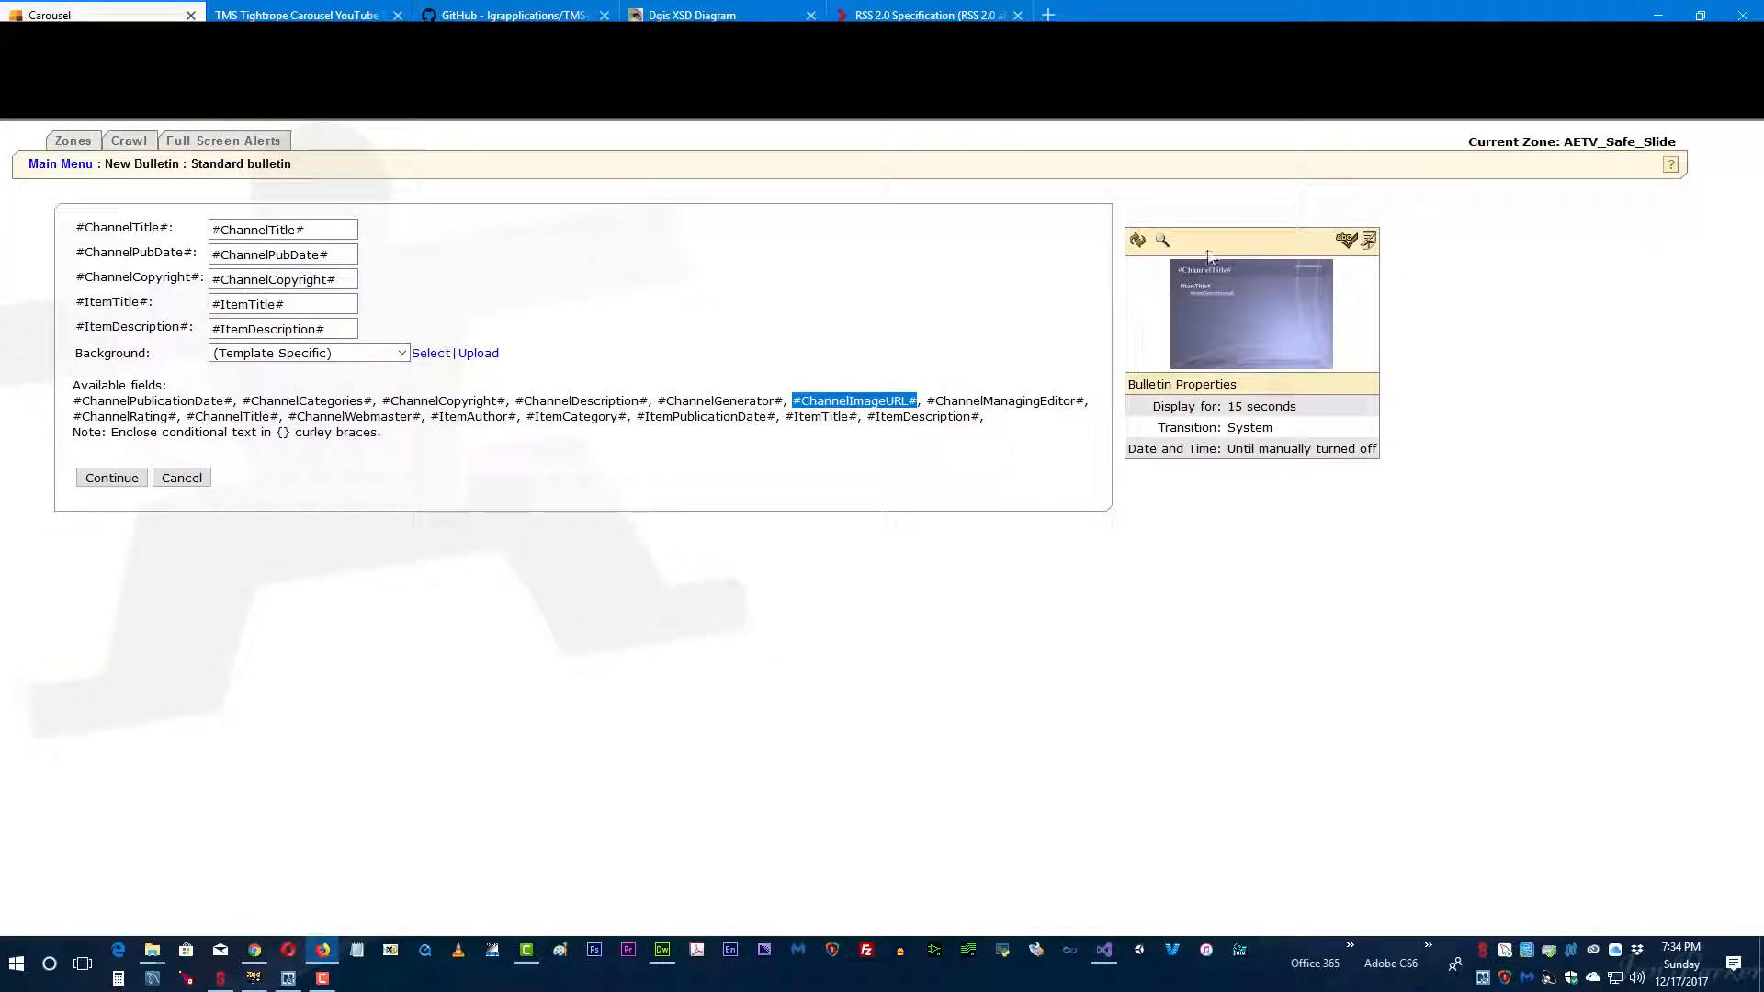
right_click(818, 399)
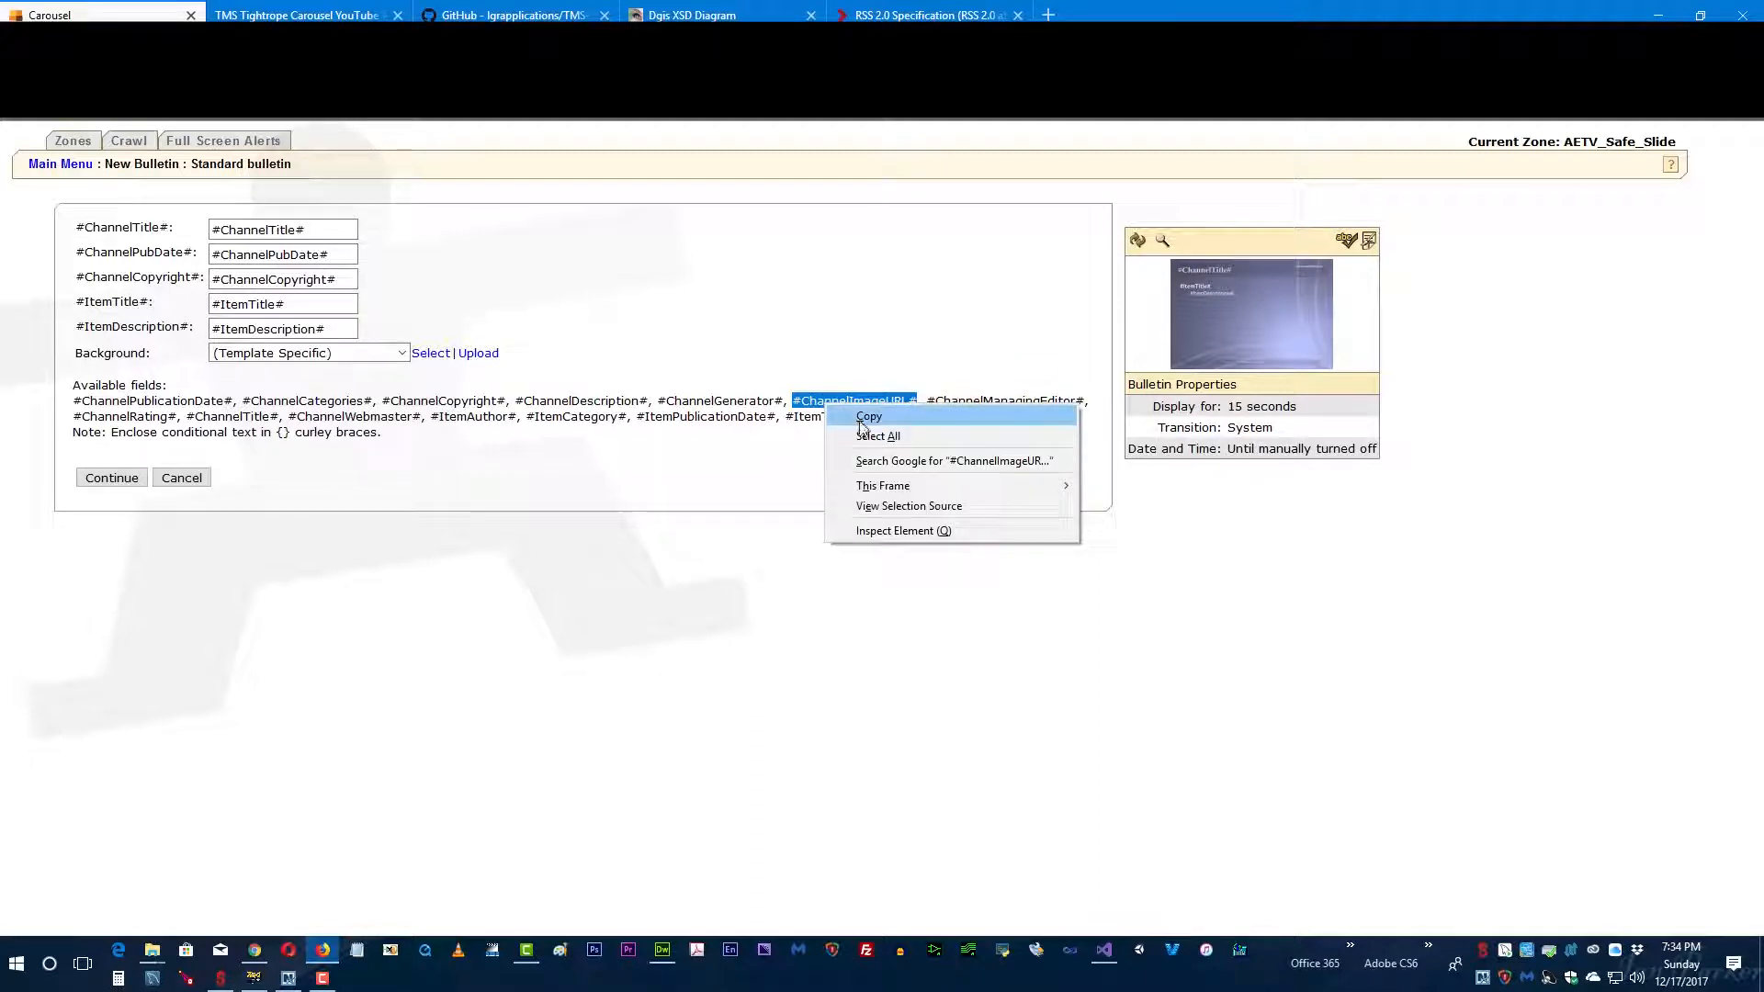
click(864, 423)
click(1369, 241)
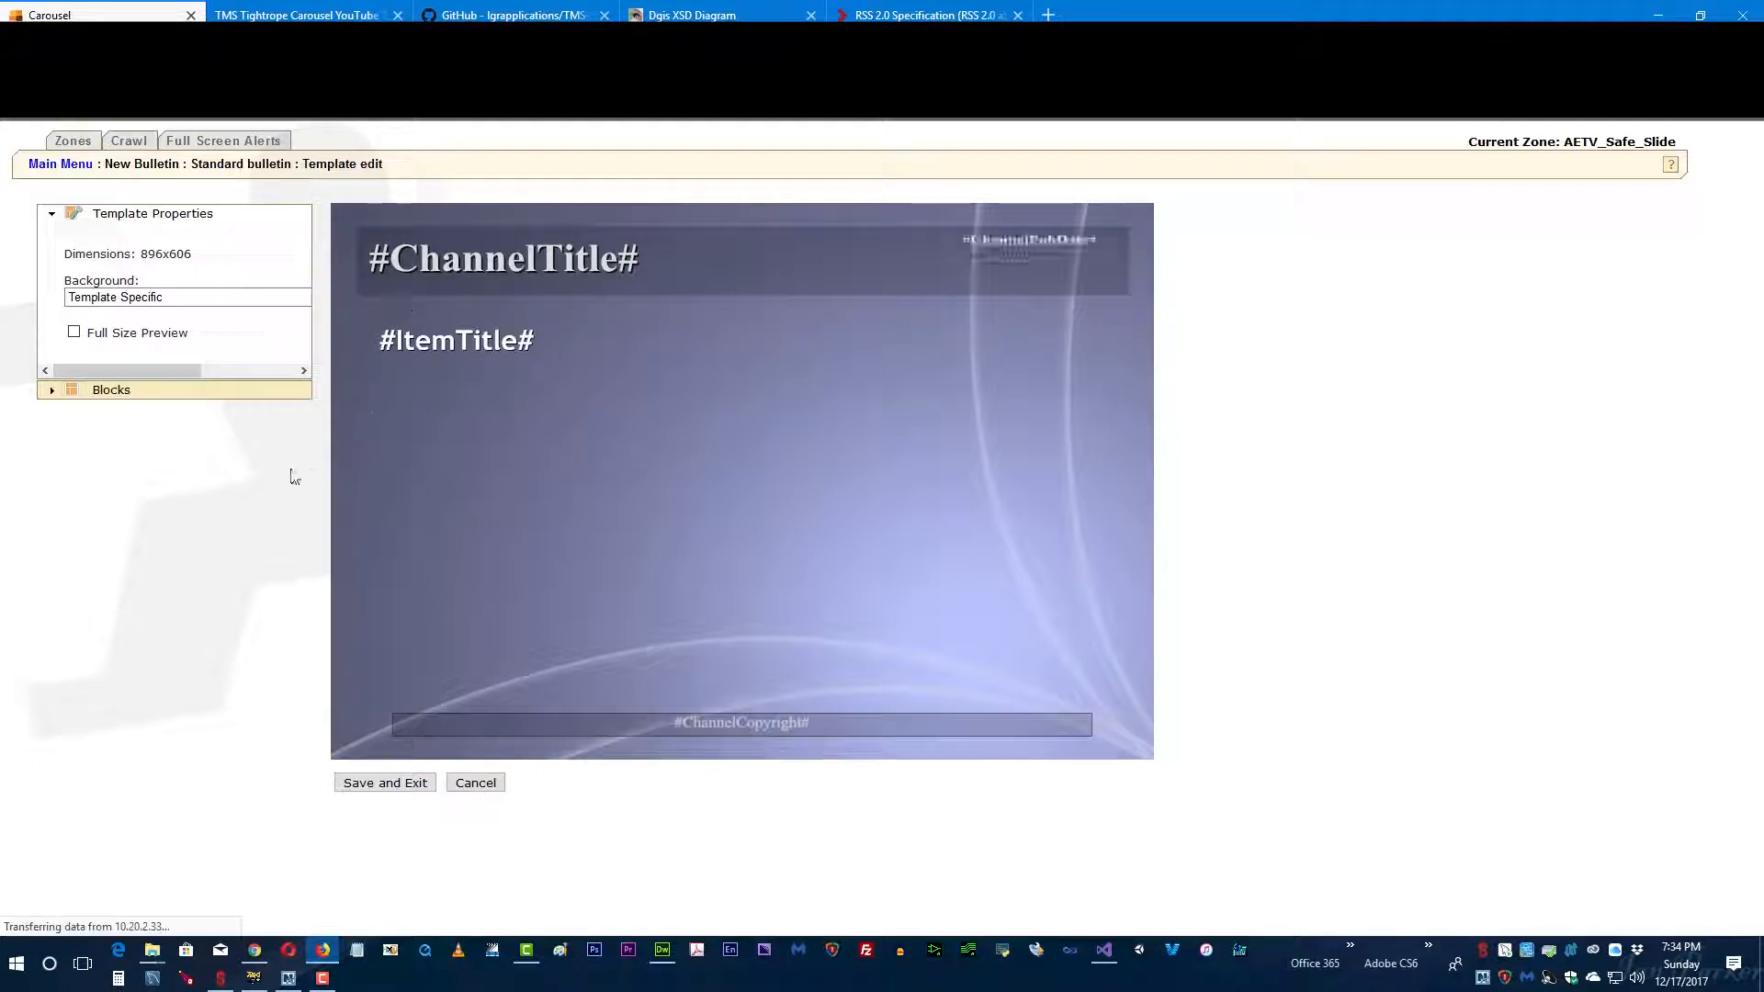
Step: Add a new block named "Web Piture" to the template and set its type to Web Picture
click(53, 395)
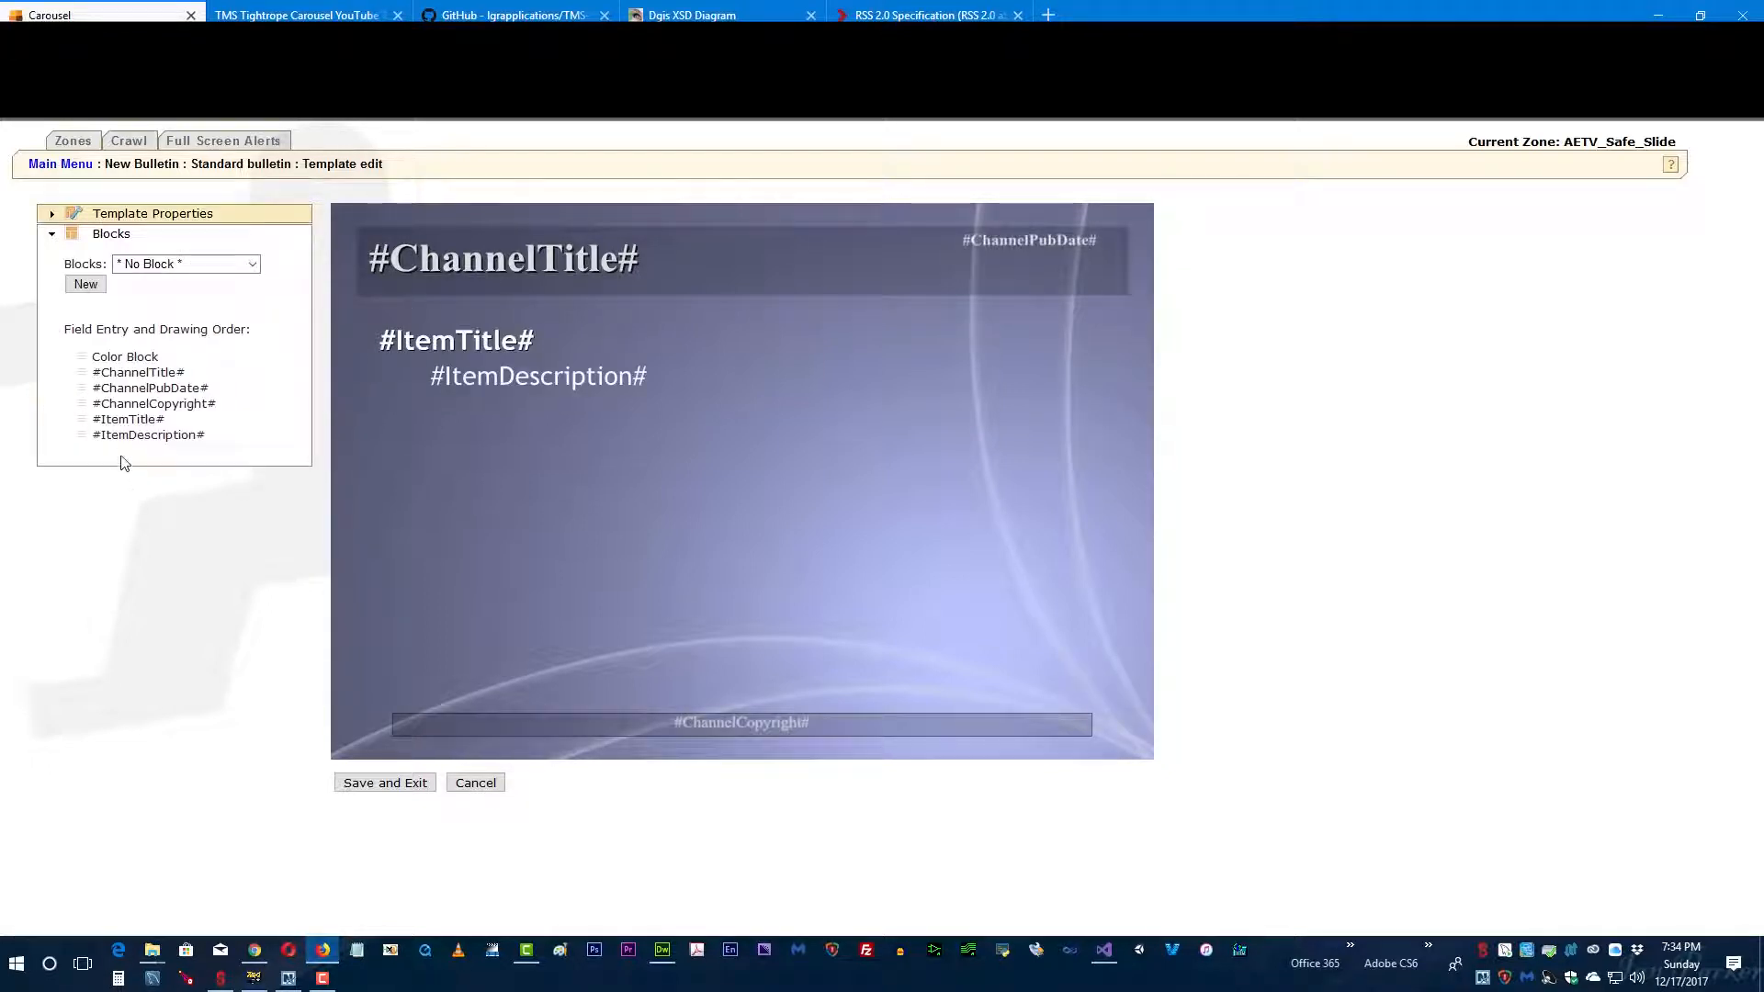
click(84, 285)
drag(129, 321, 16, 311)
text(We)
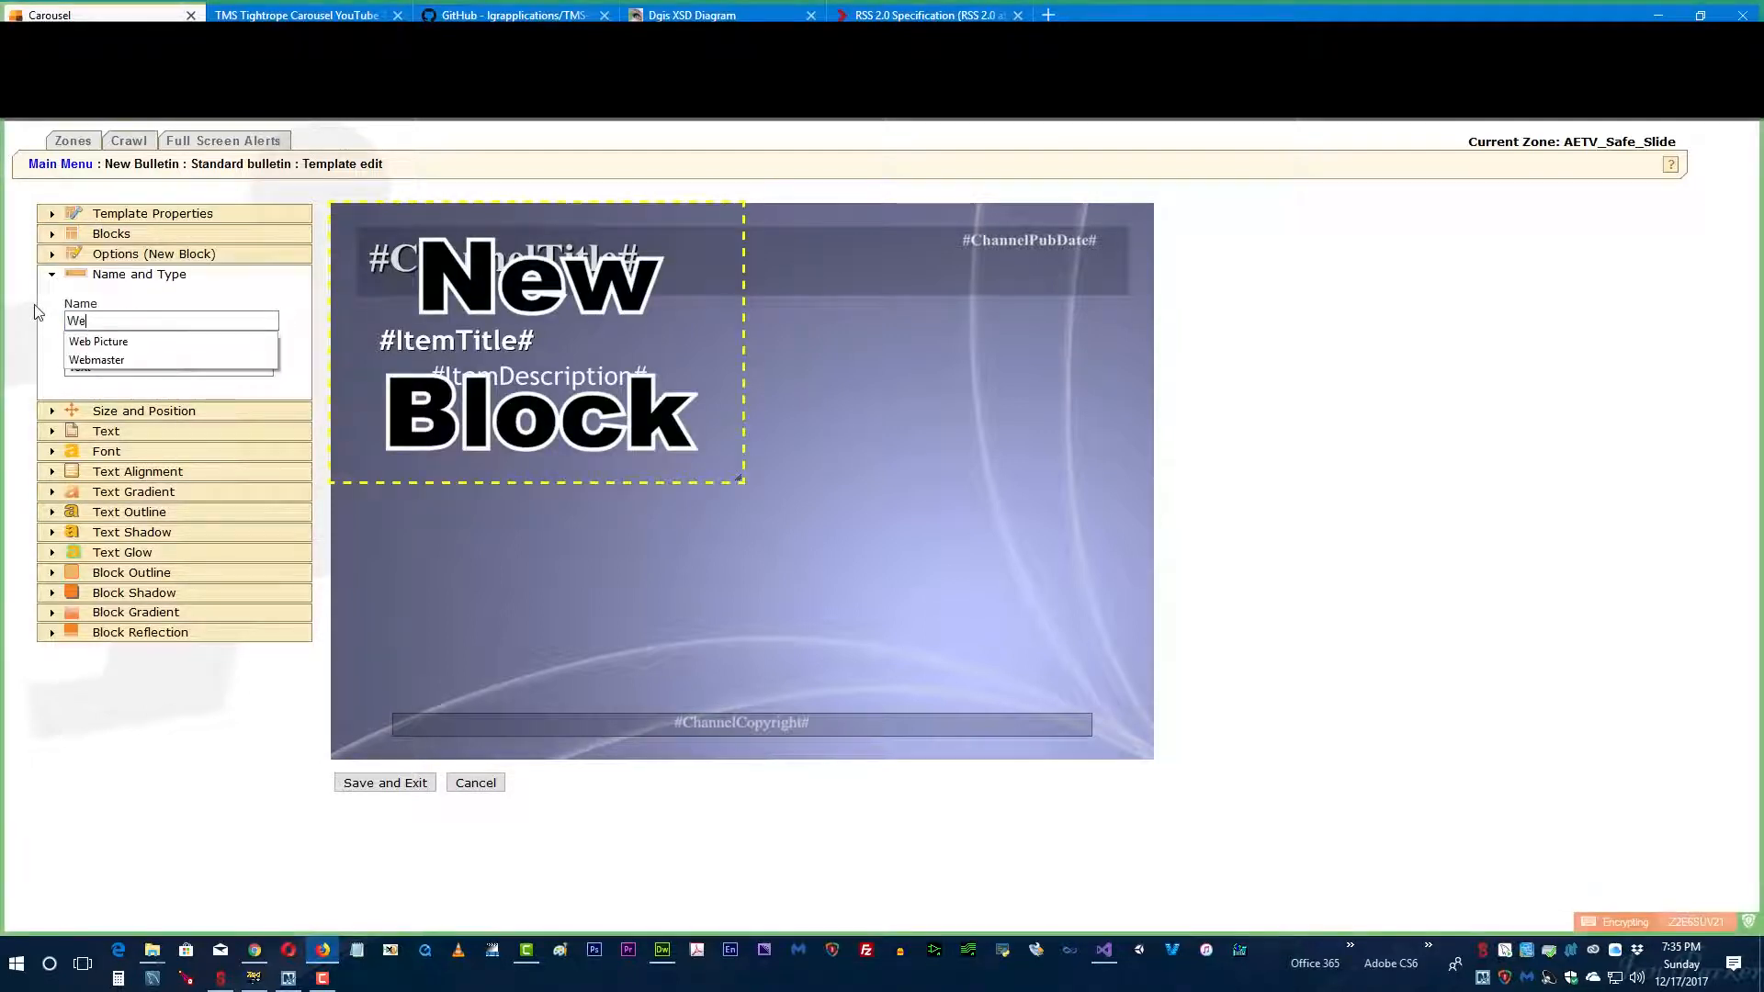
text(b Piture)
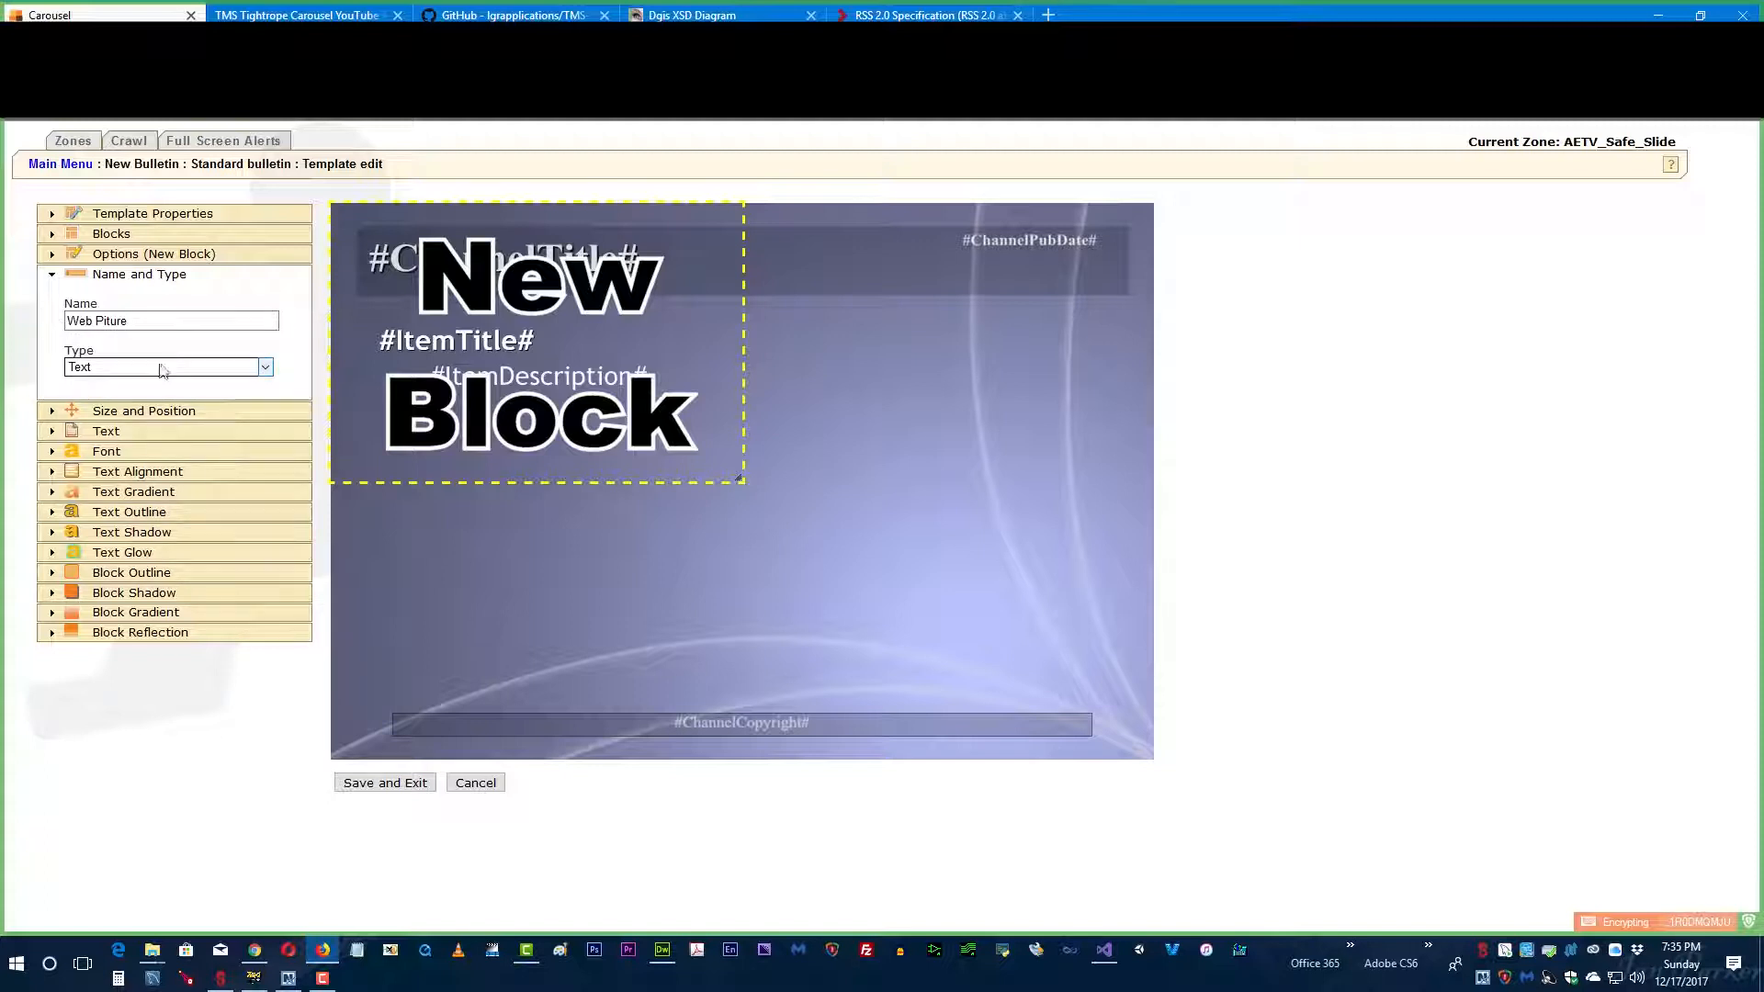
click(265, 369)
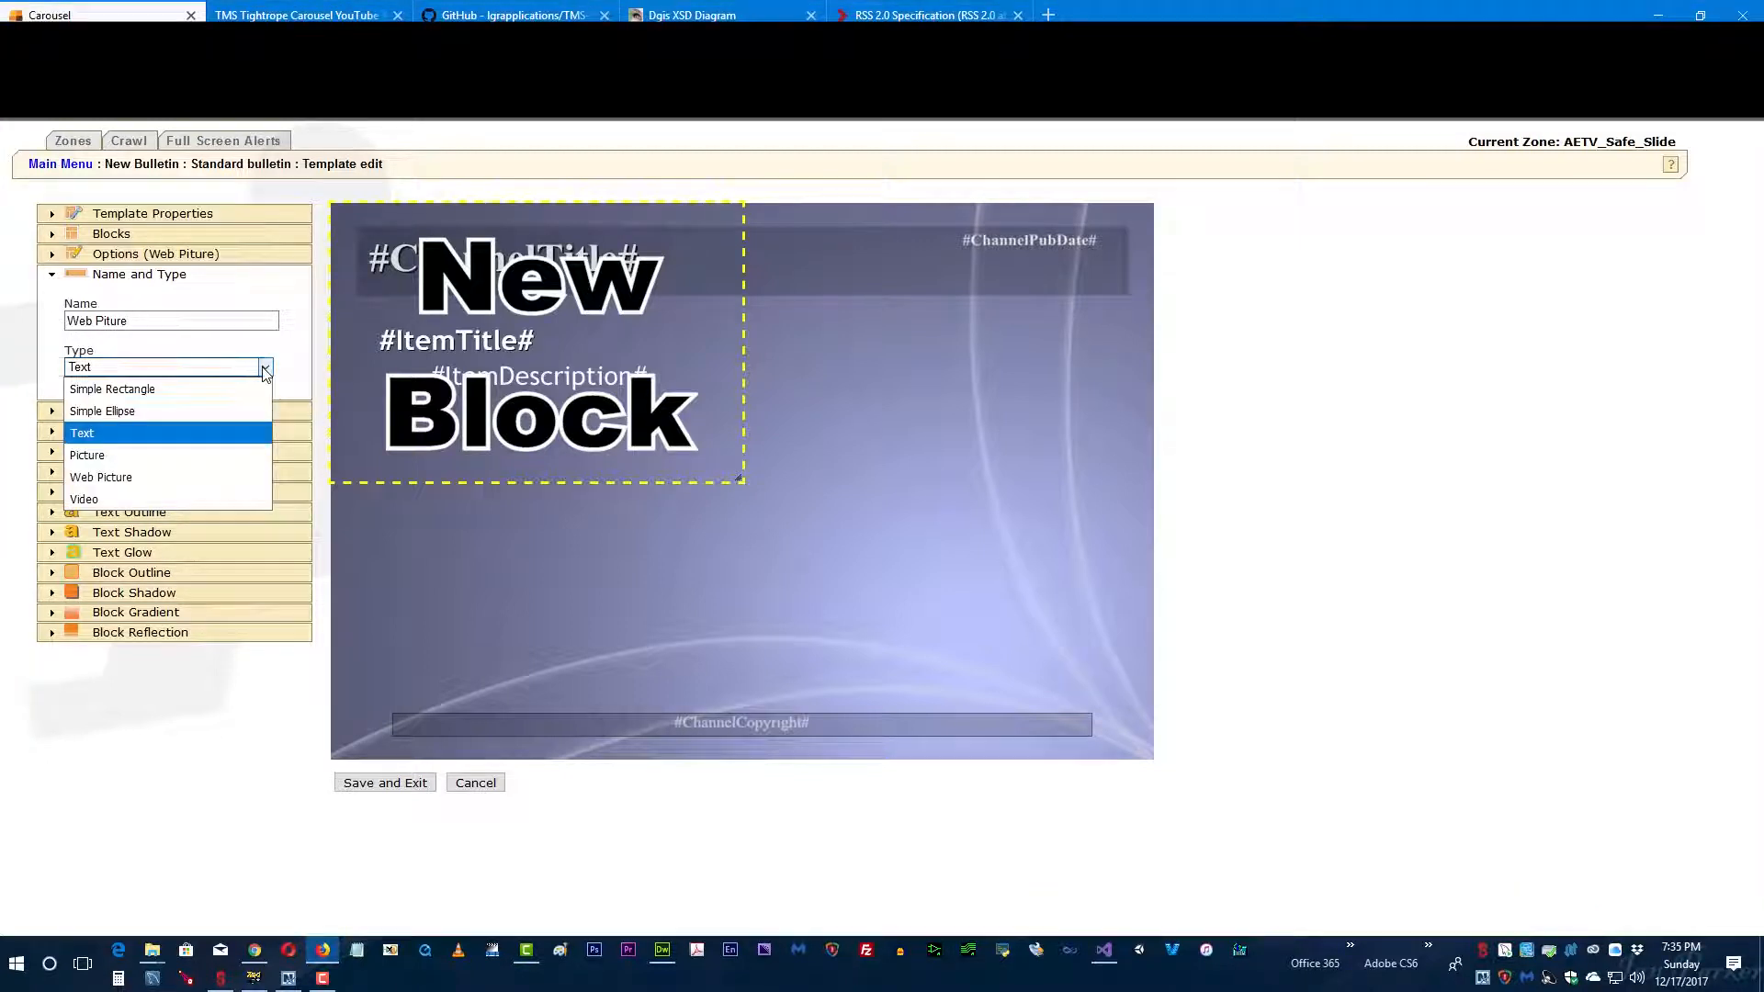
click(83, 479)
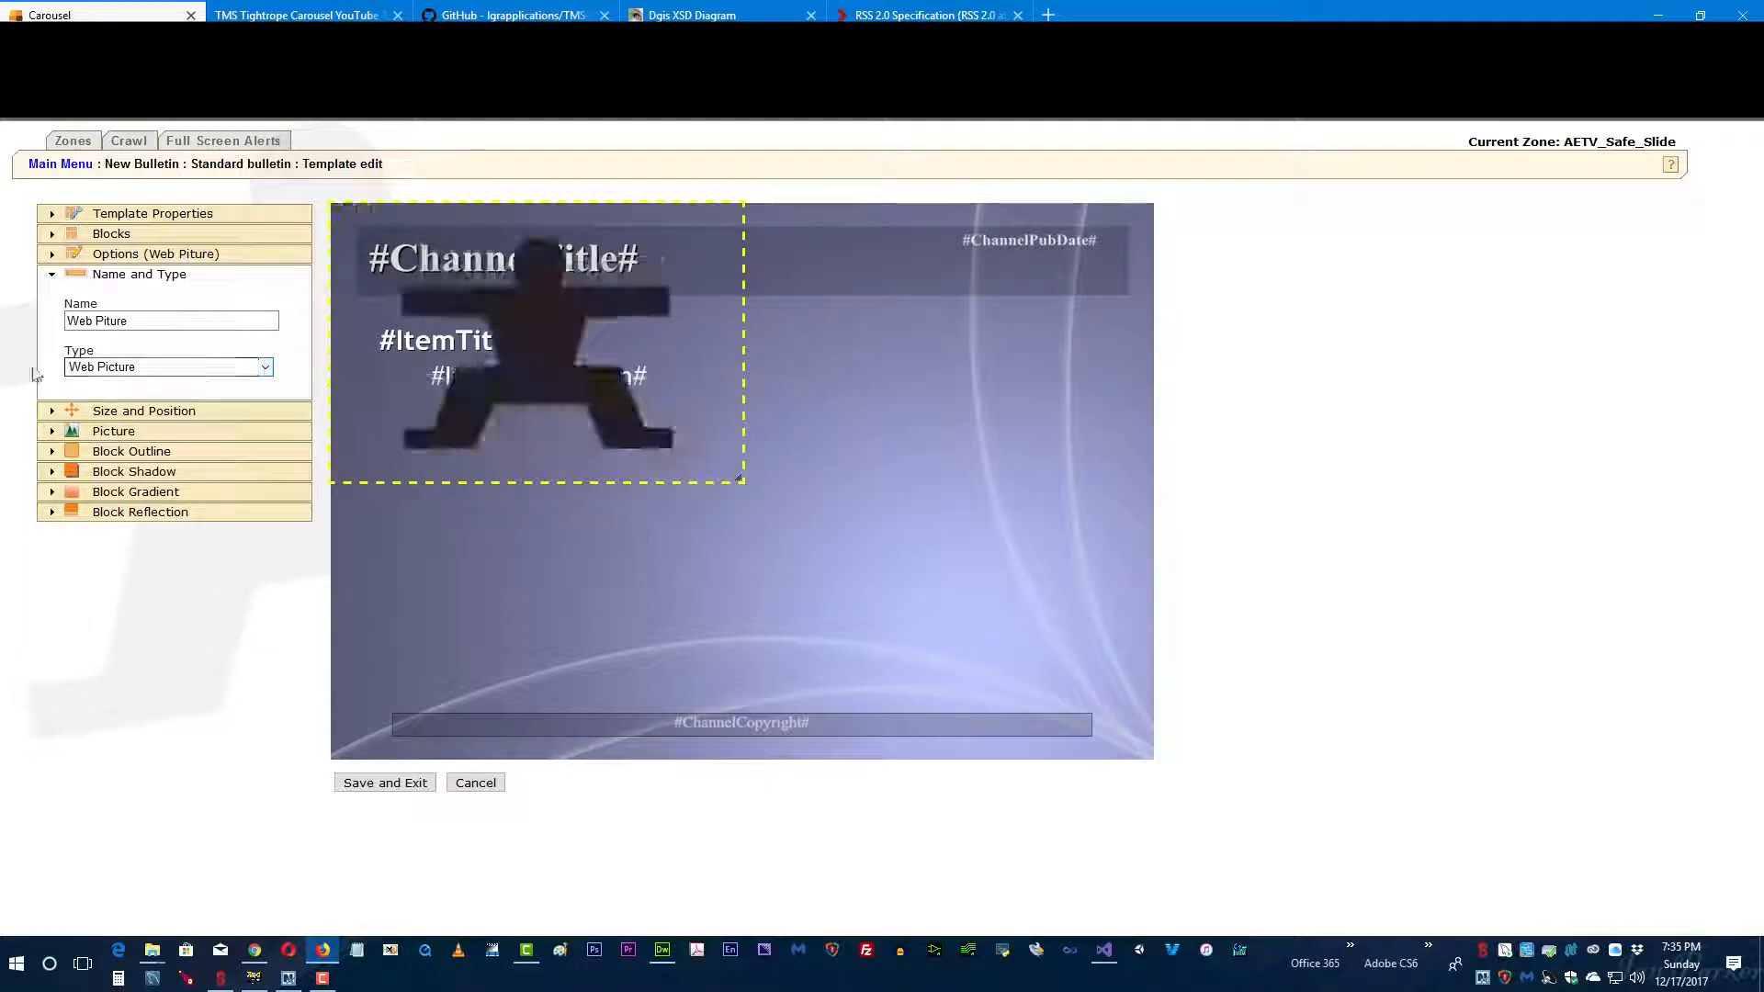
Step: Replace the web picture block's image address with the copied #ChannelImageURL# field
click(54, 437)
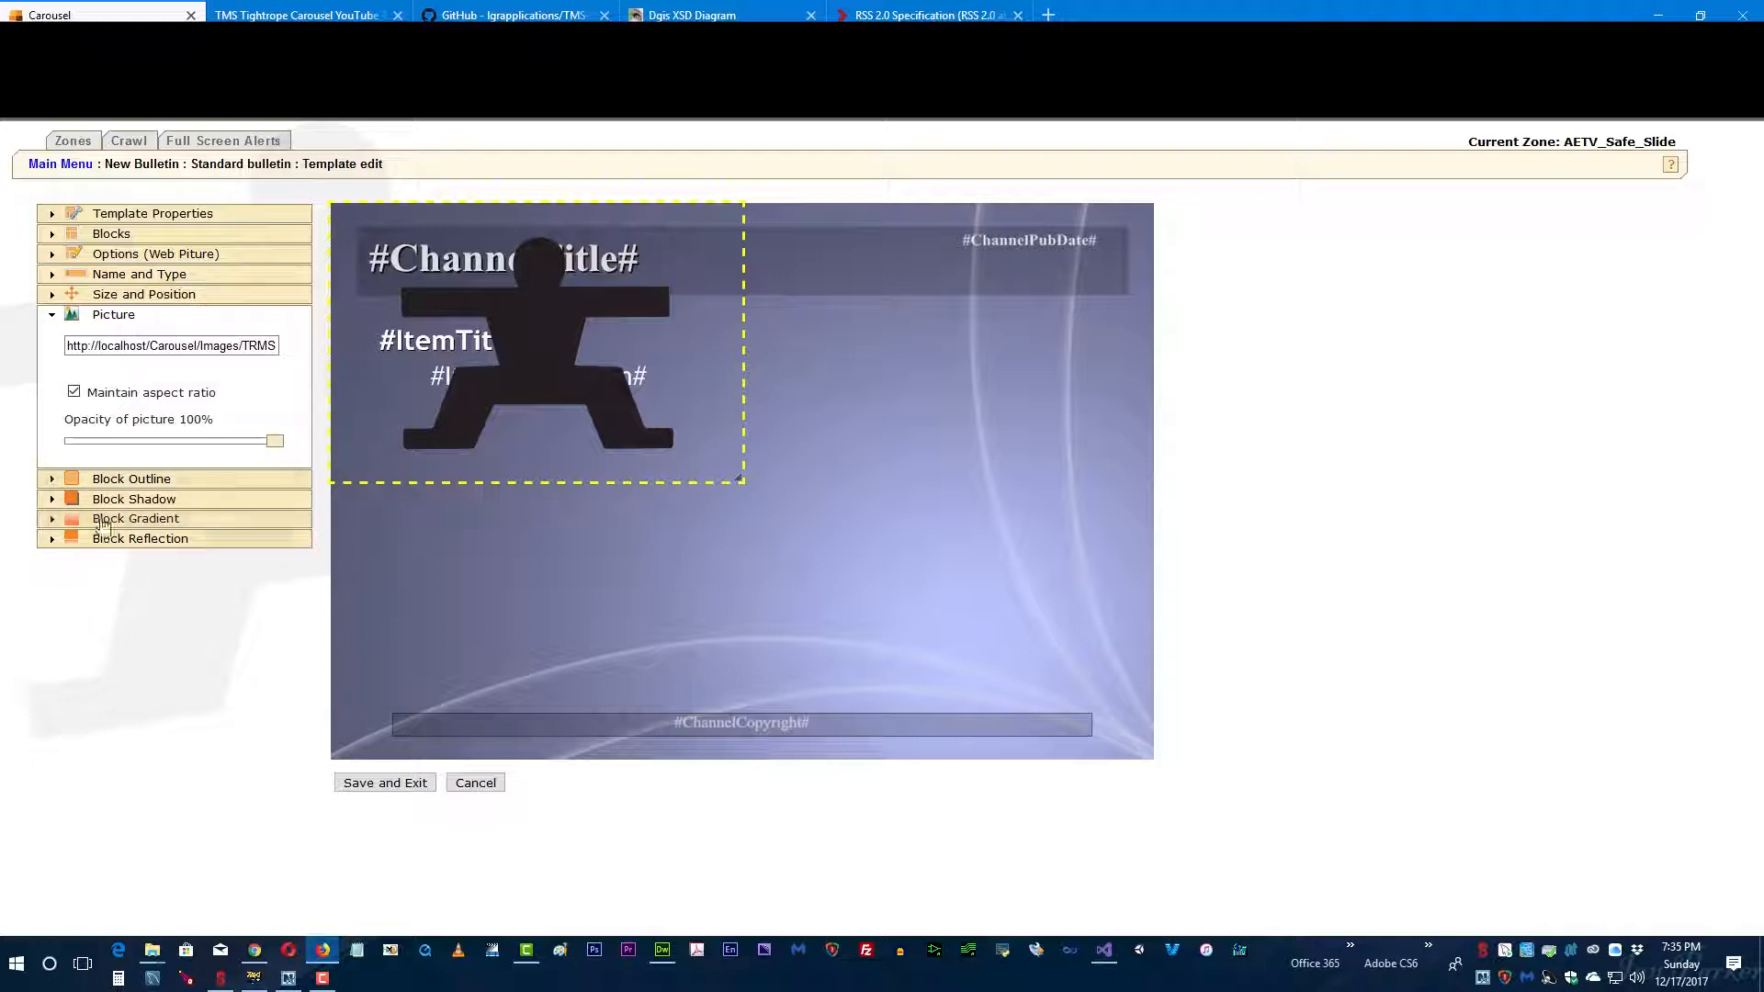
click(139, 347)
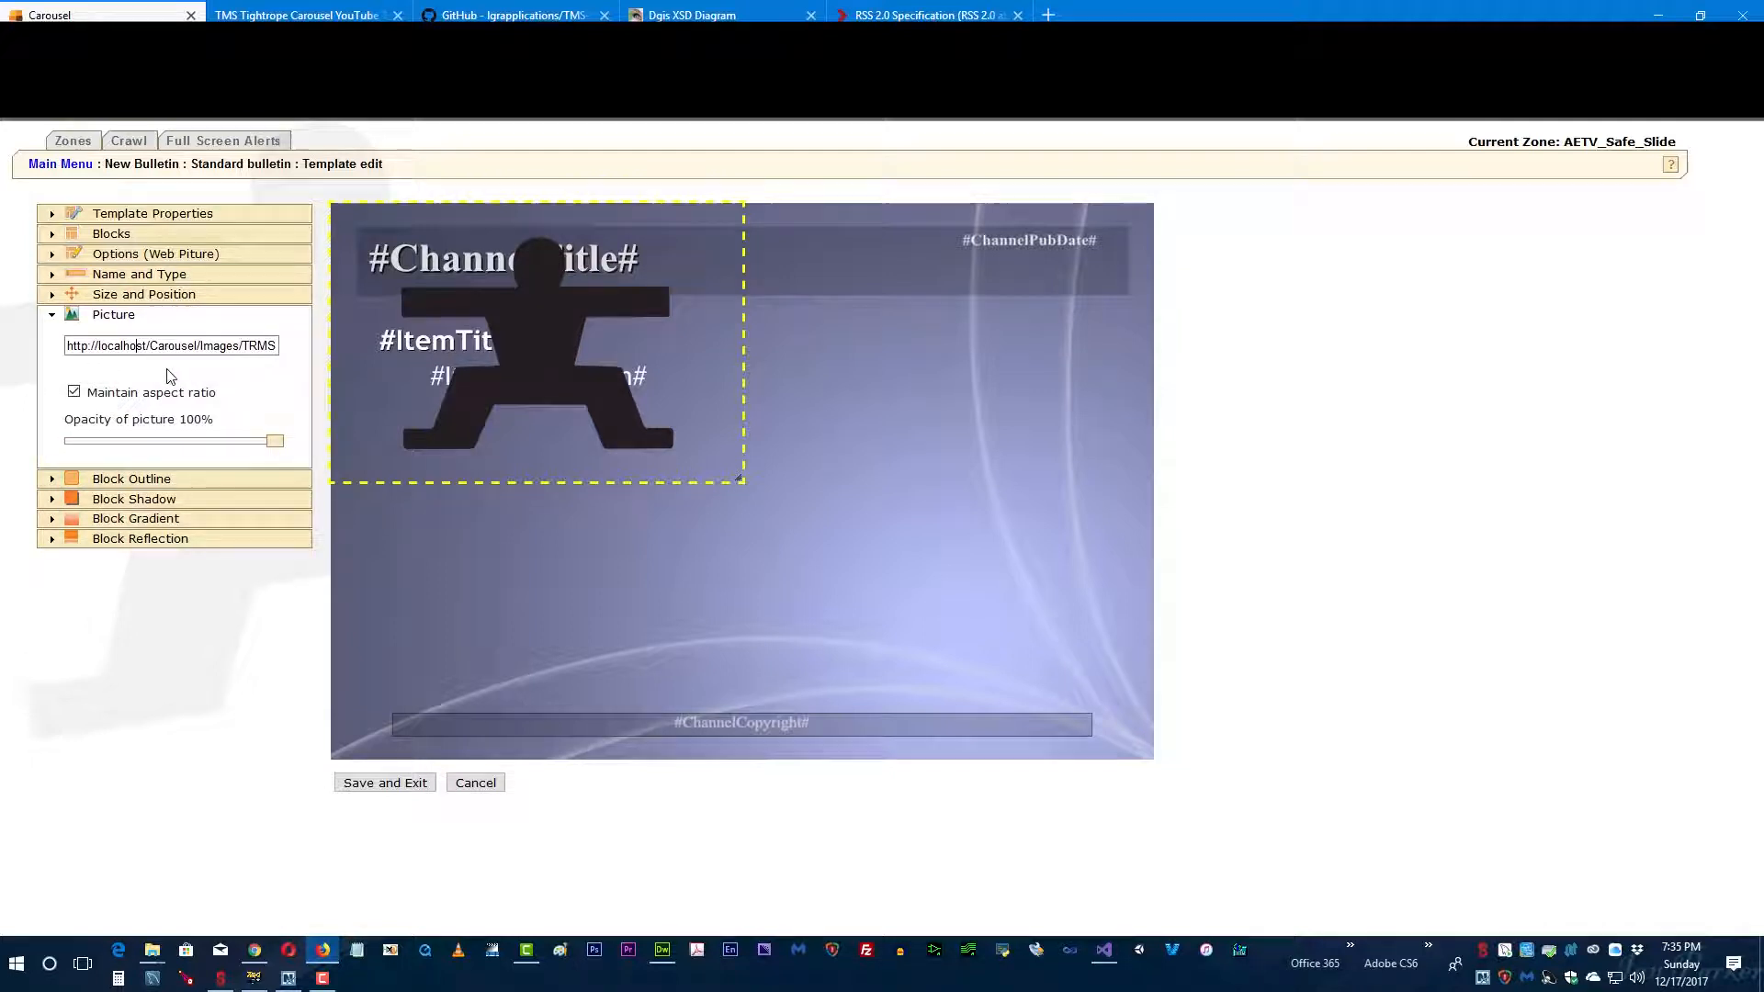
key(ctrl+a)
key(BackSpace)
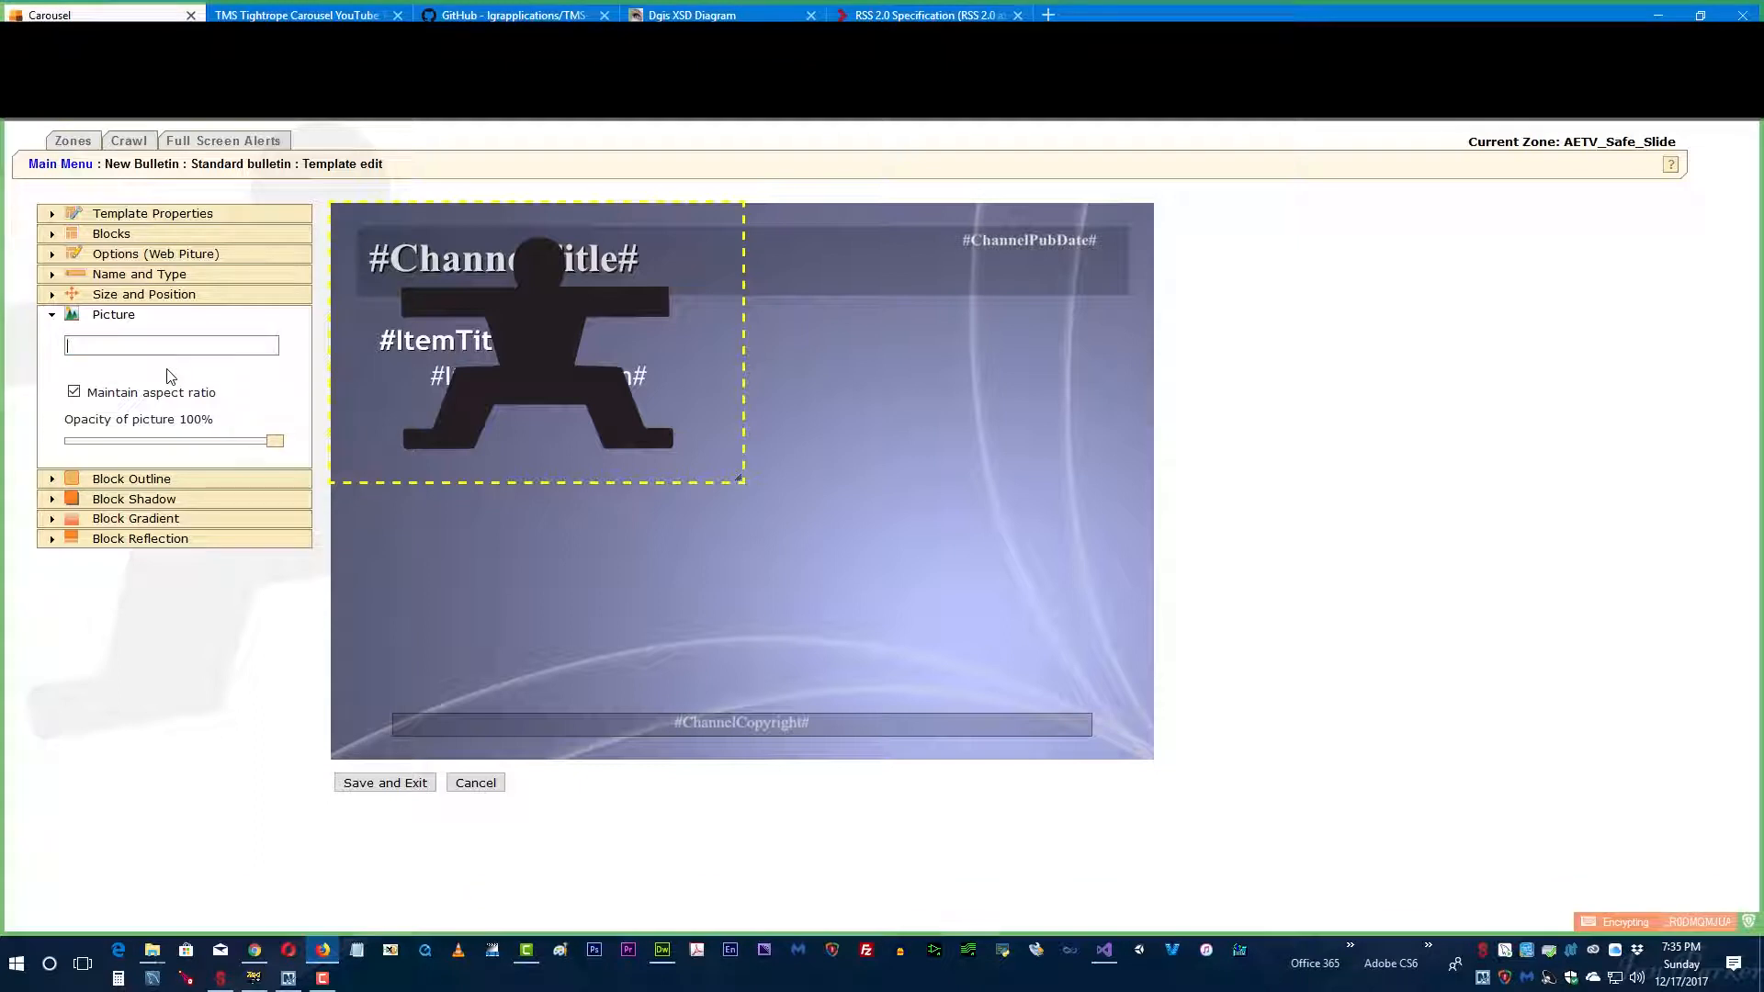
key(ctrl+v)
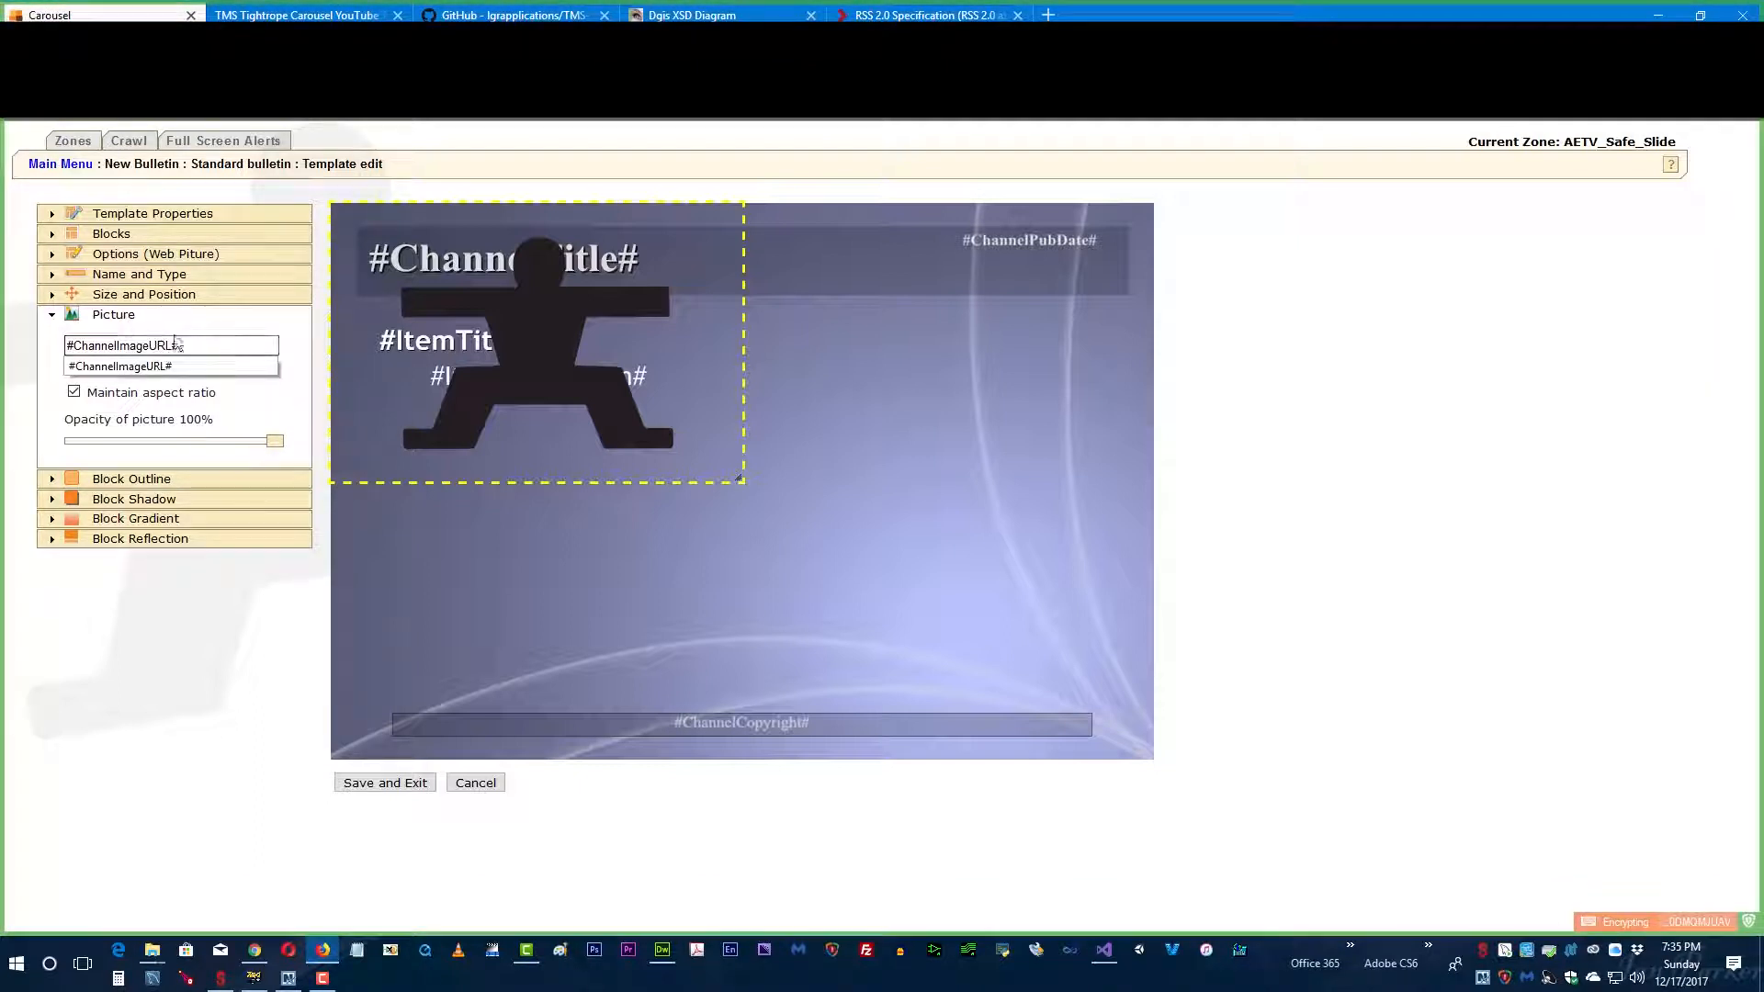
click(217, 314)
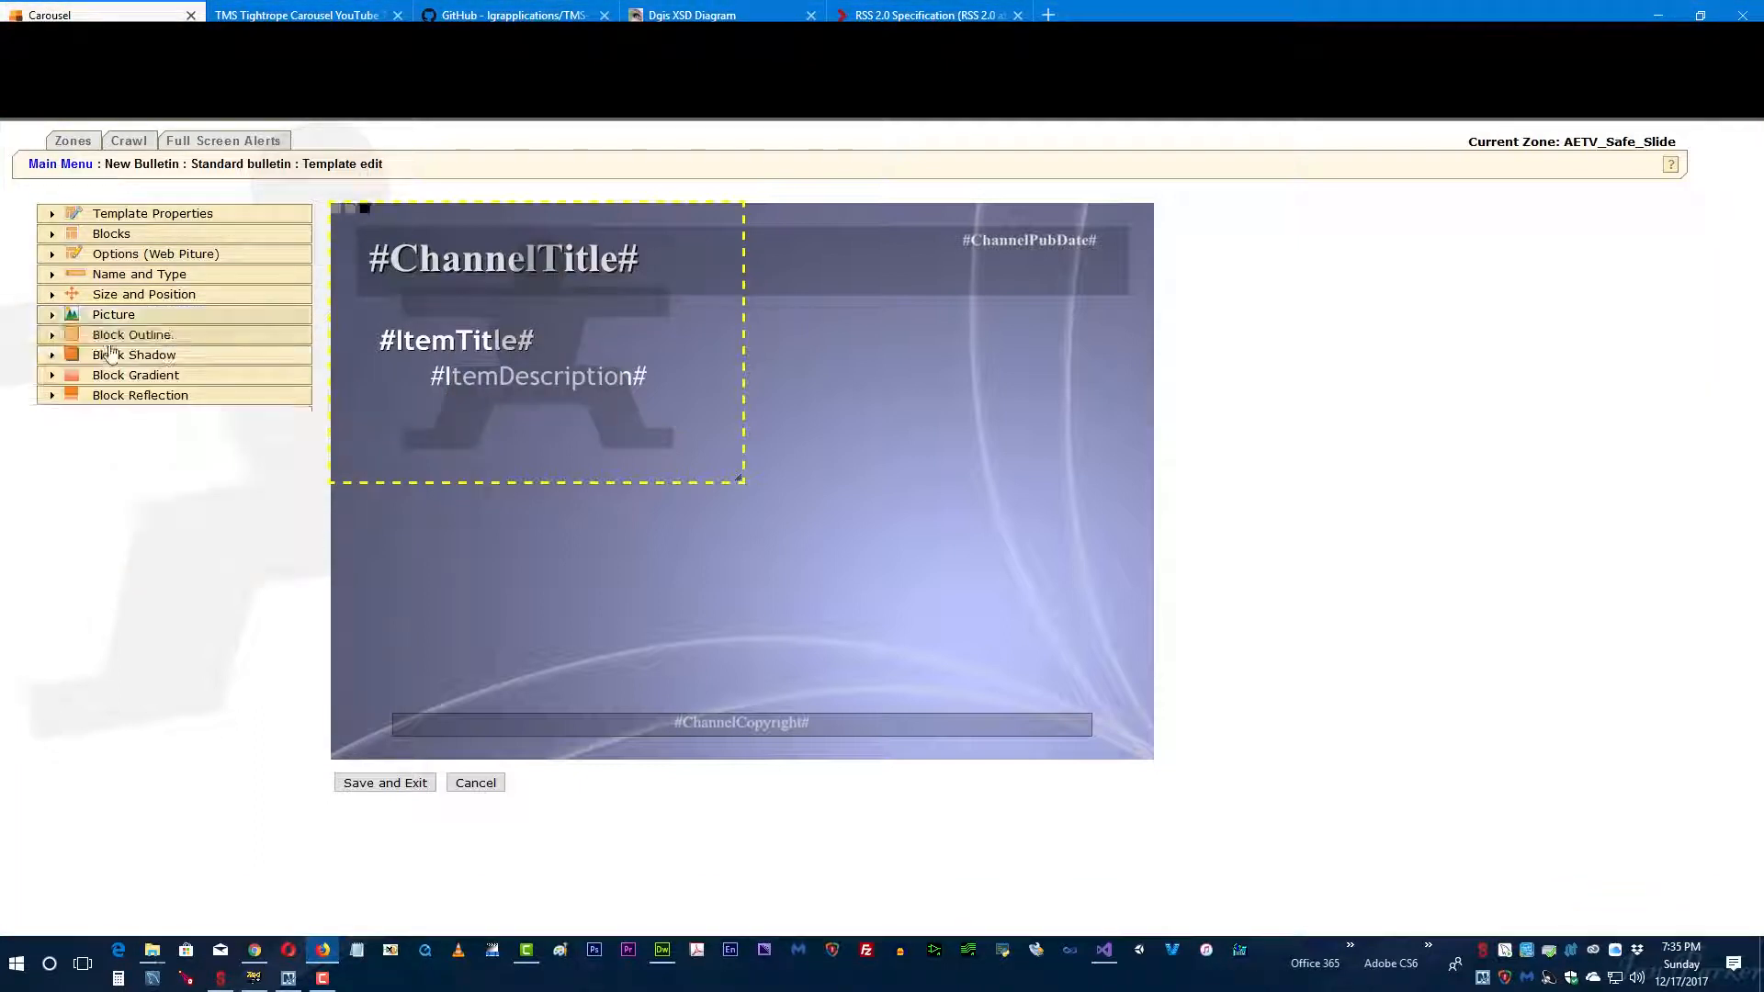
click(51, 314)
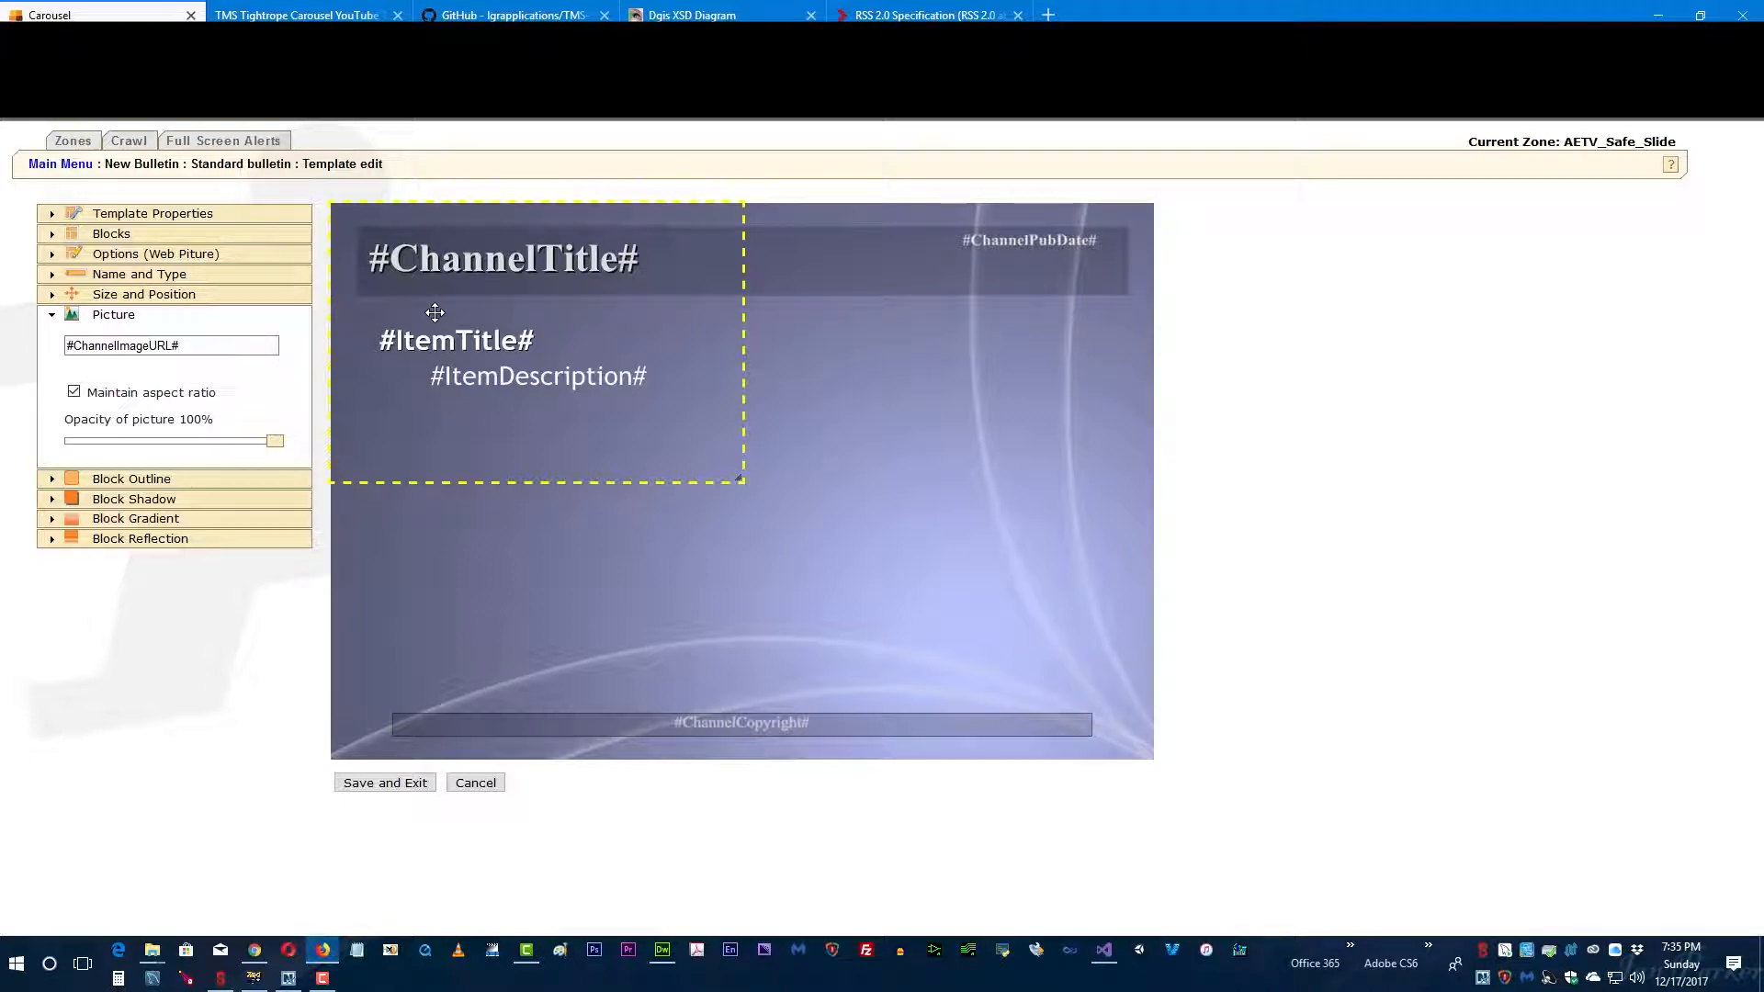
drag(435, 312, 490, 493)
Step: Delete the #ChannelTitle# block and the Color Block behind it from the template
click(453, 262)
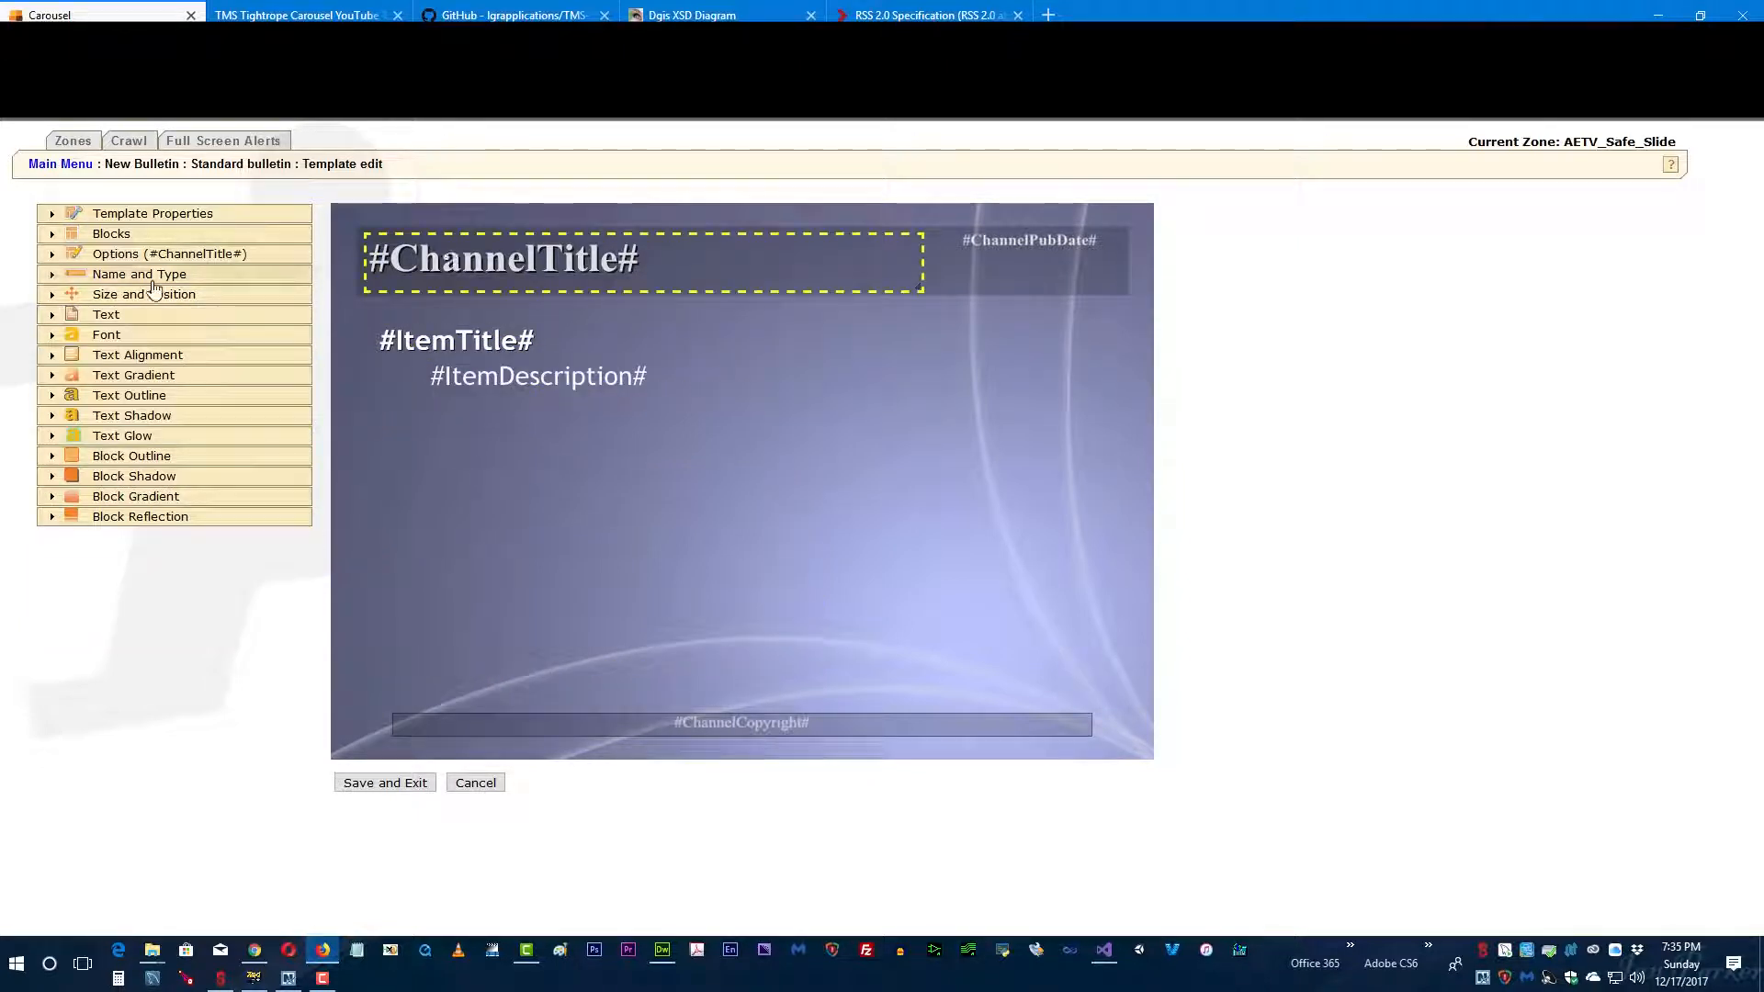
click(52, 254)
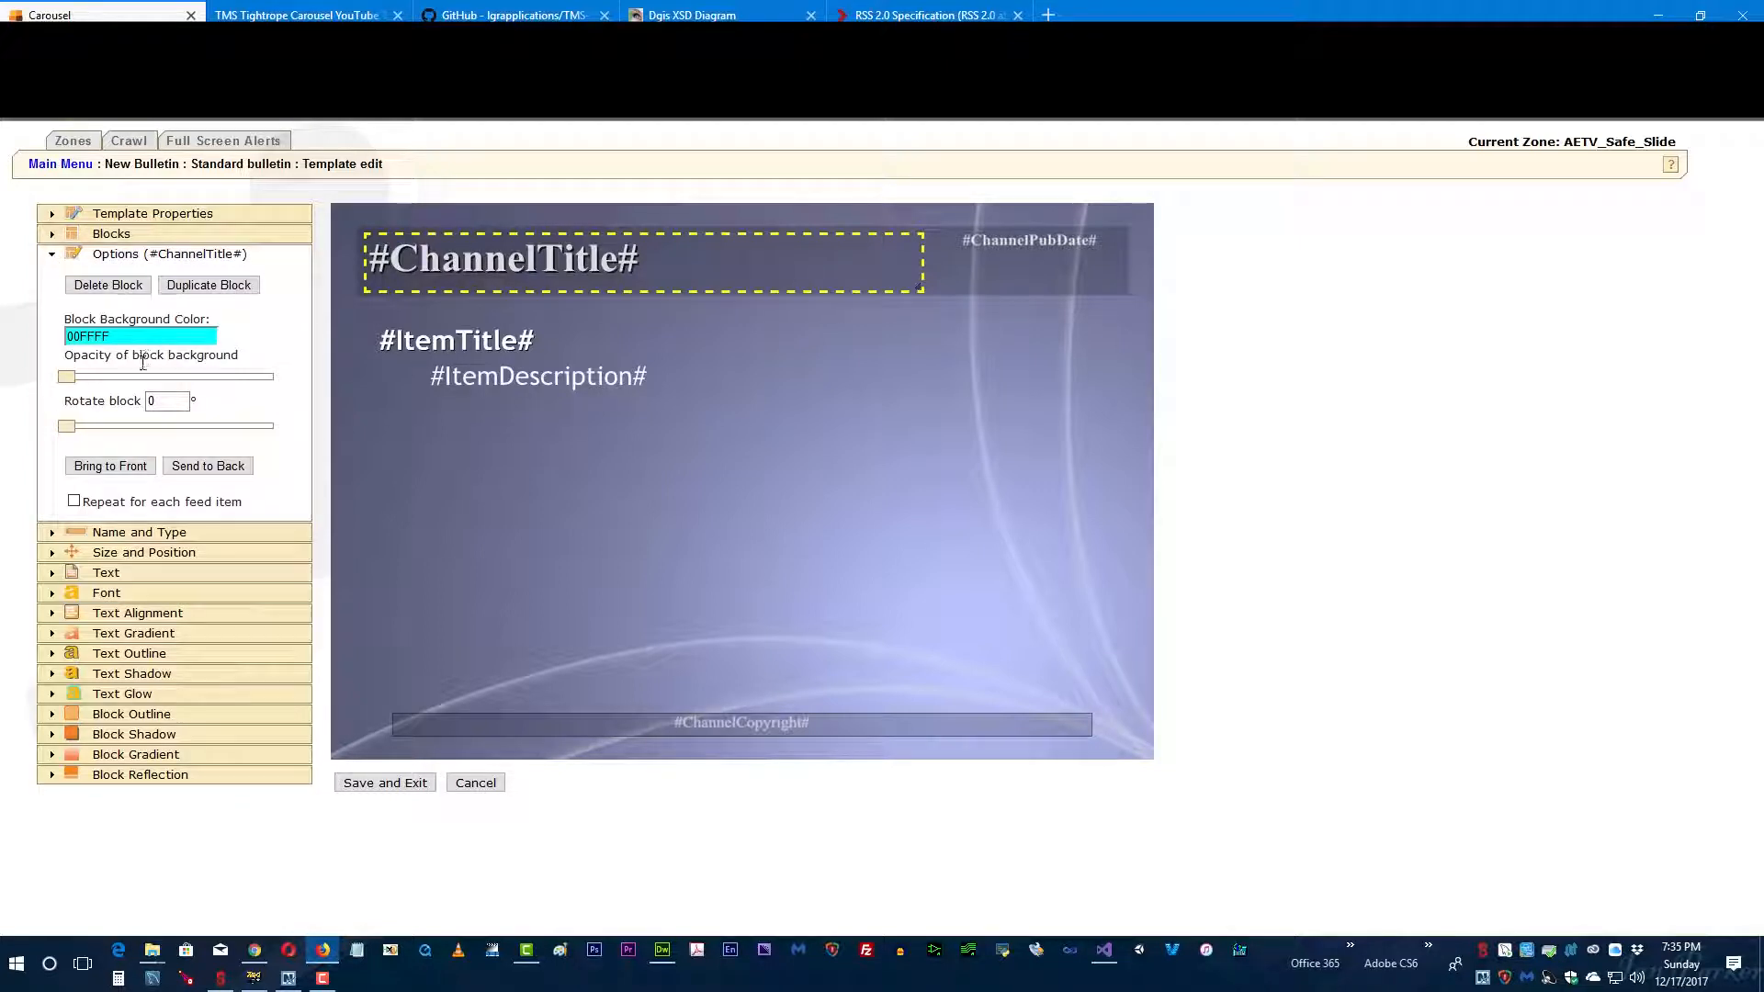
click(103, 285)
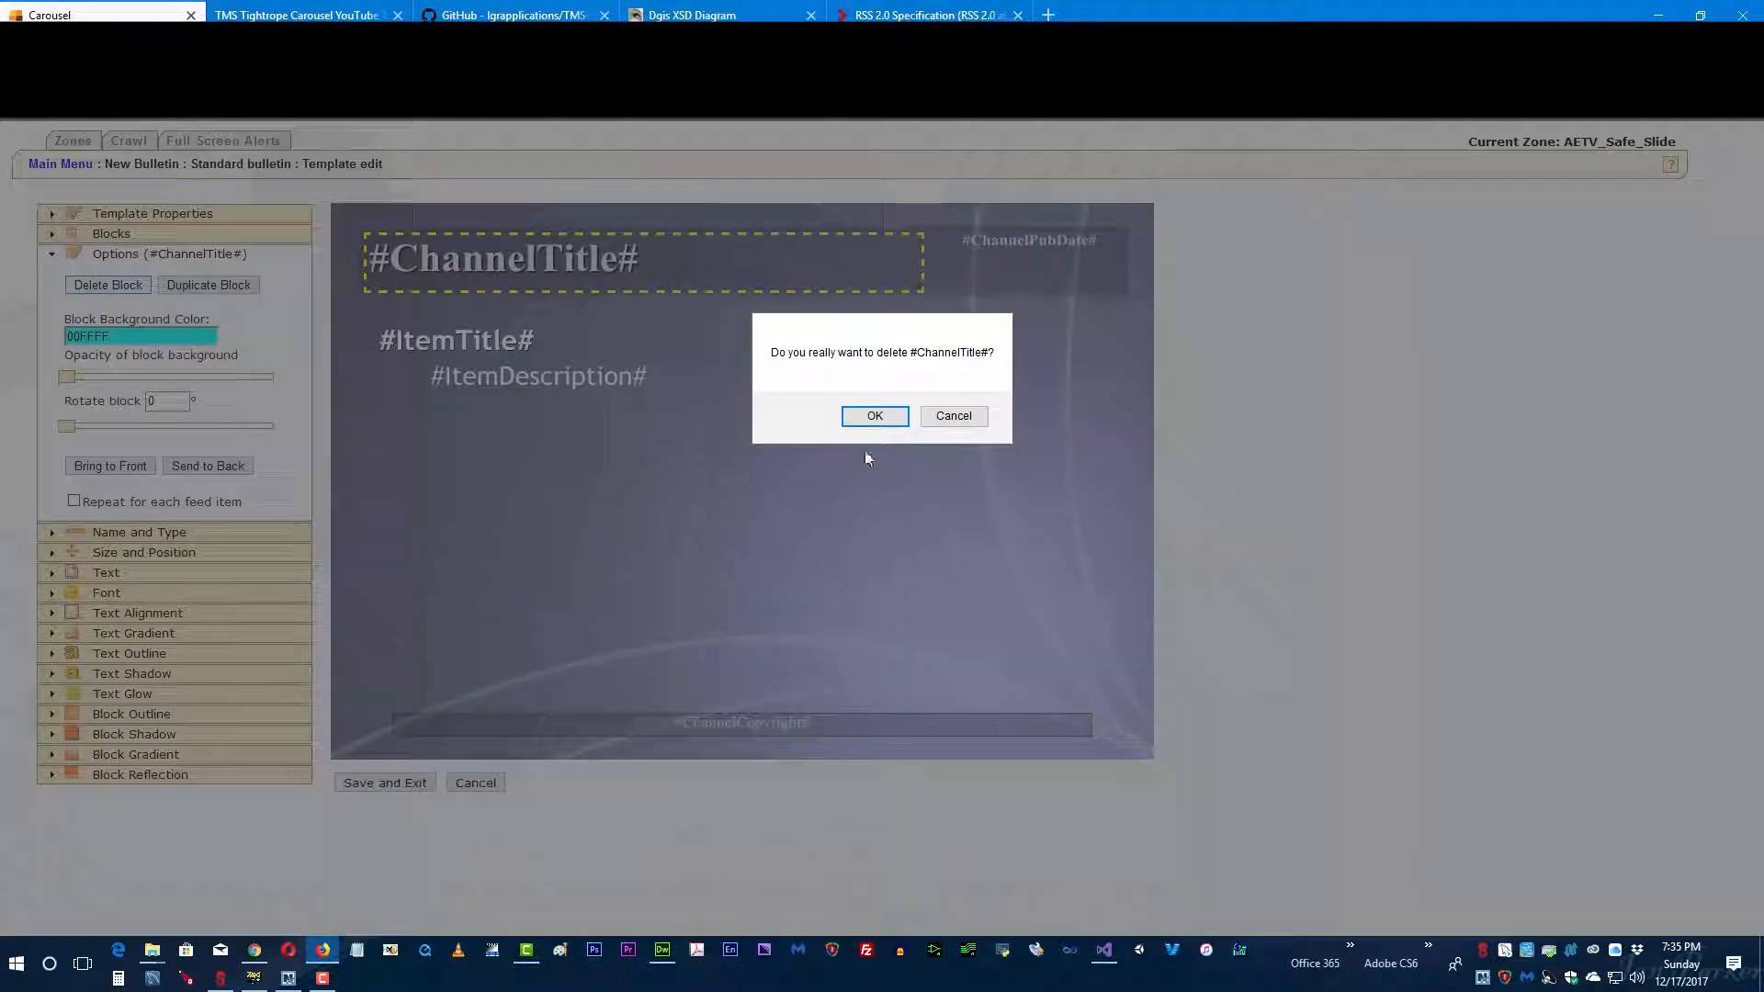
click(873, 418)
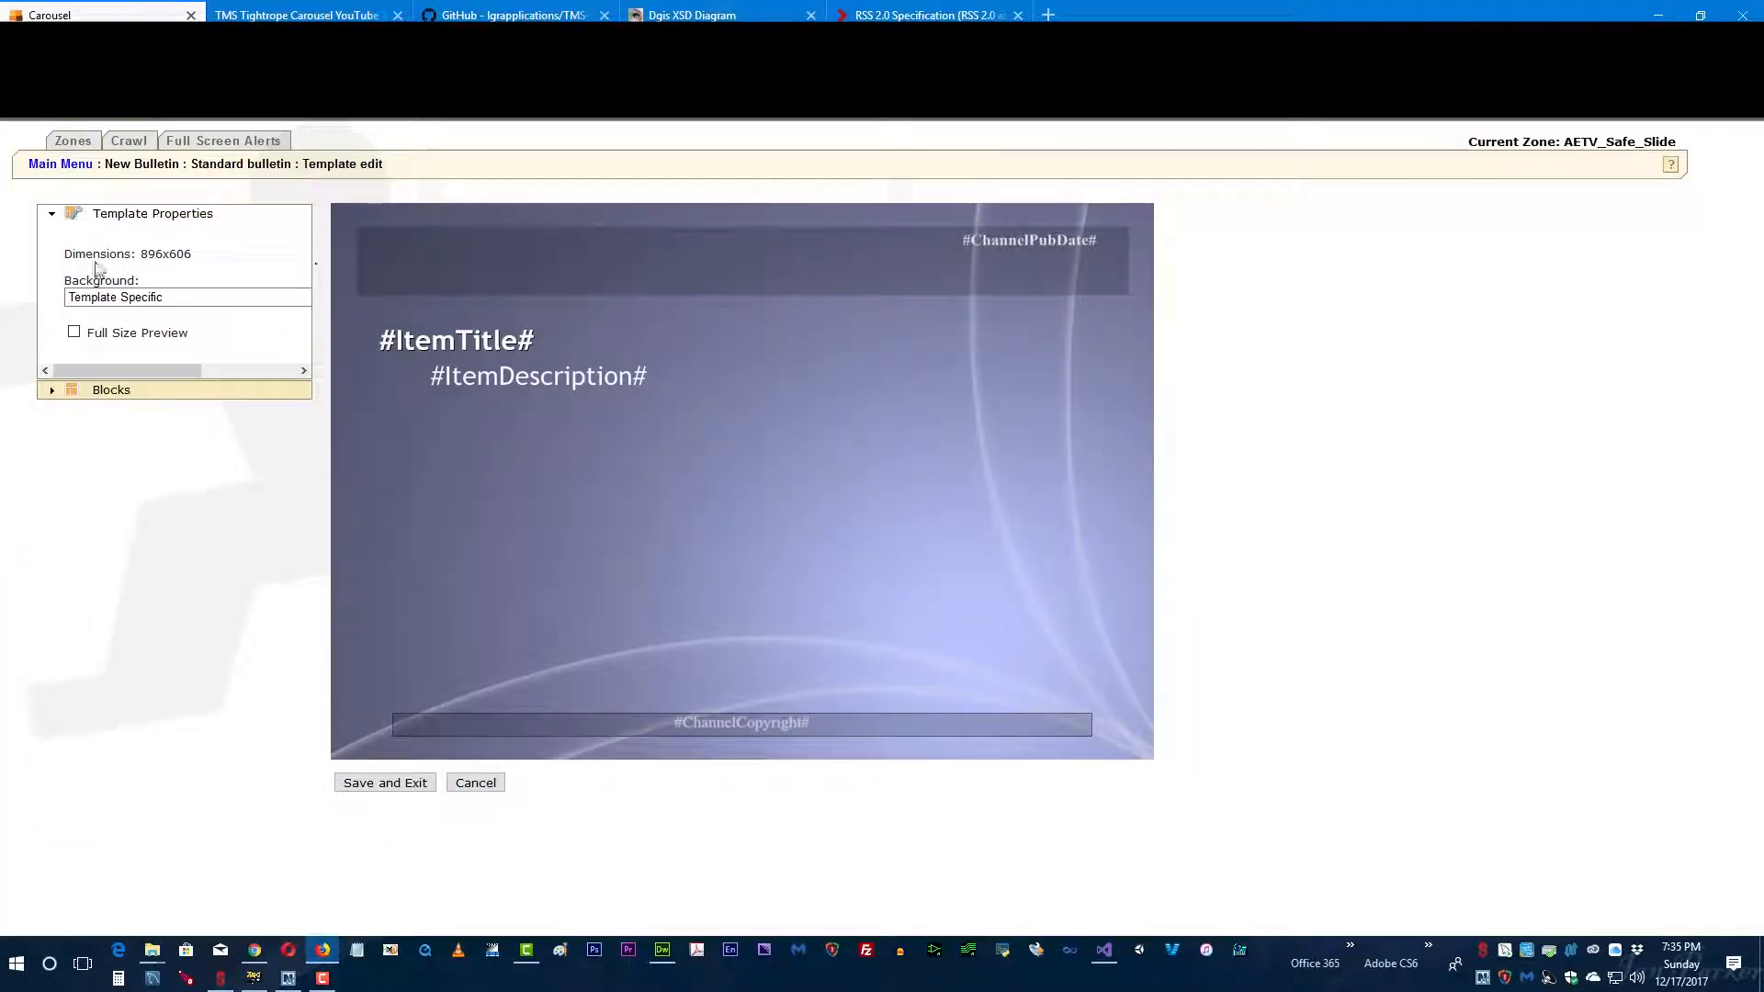
click(465, 266)
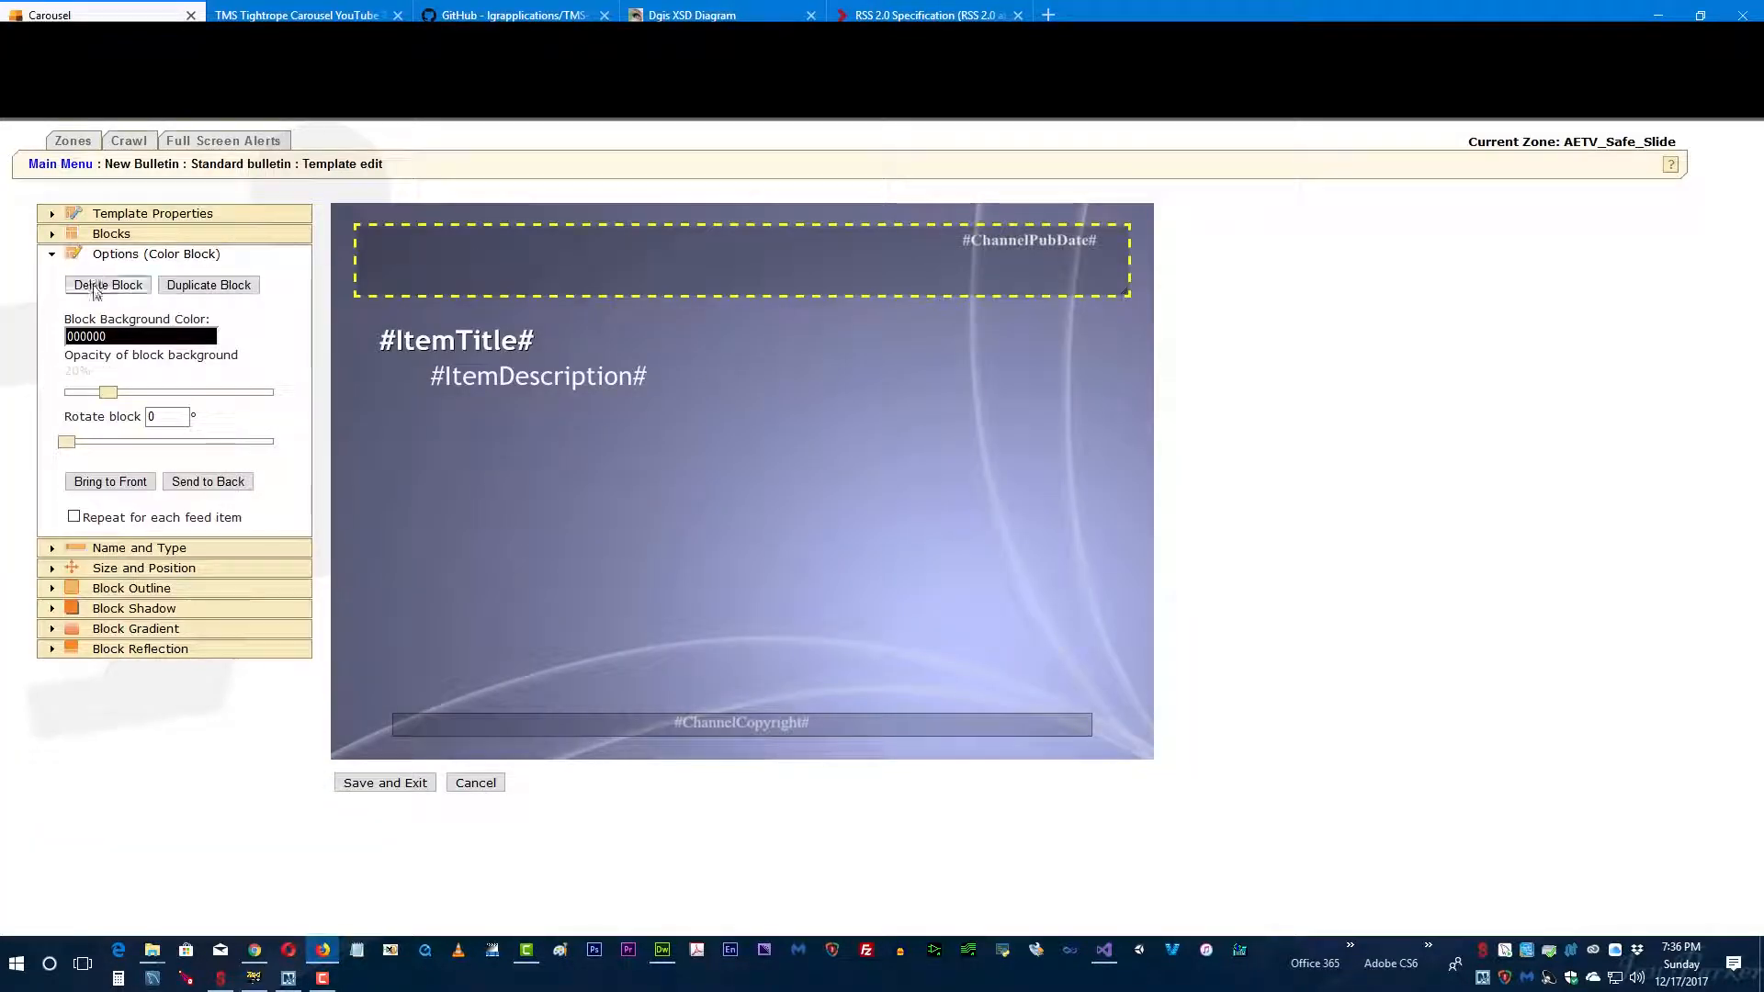
click(106, 285)
click(867, 417)
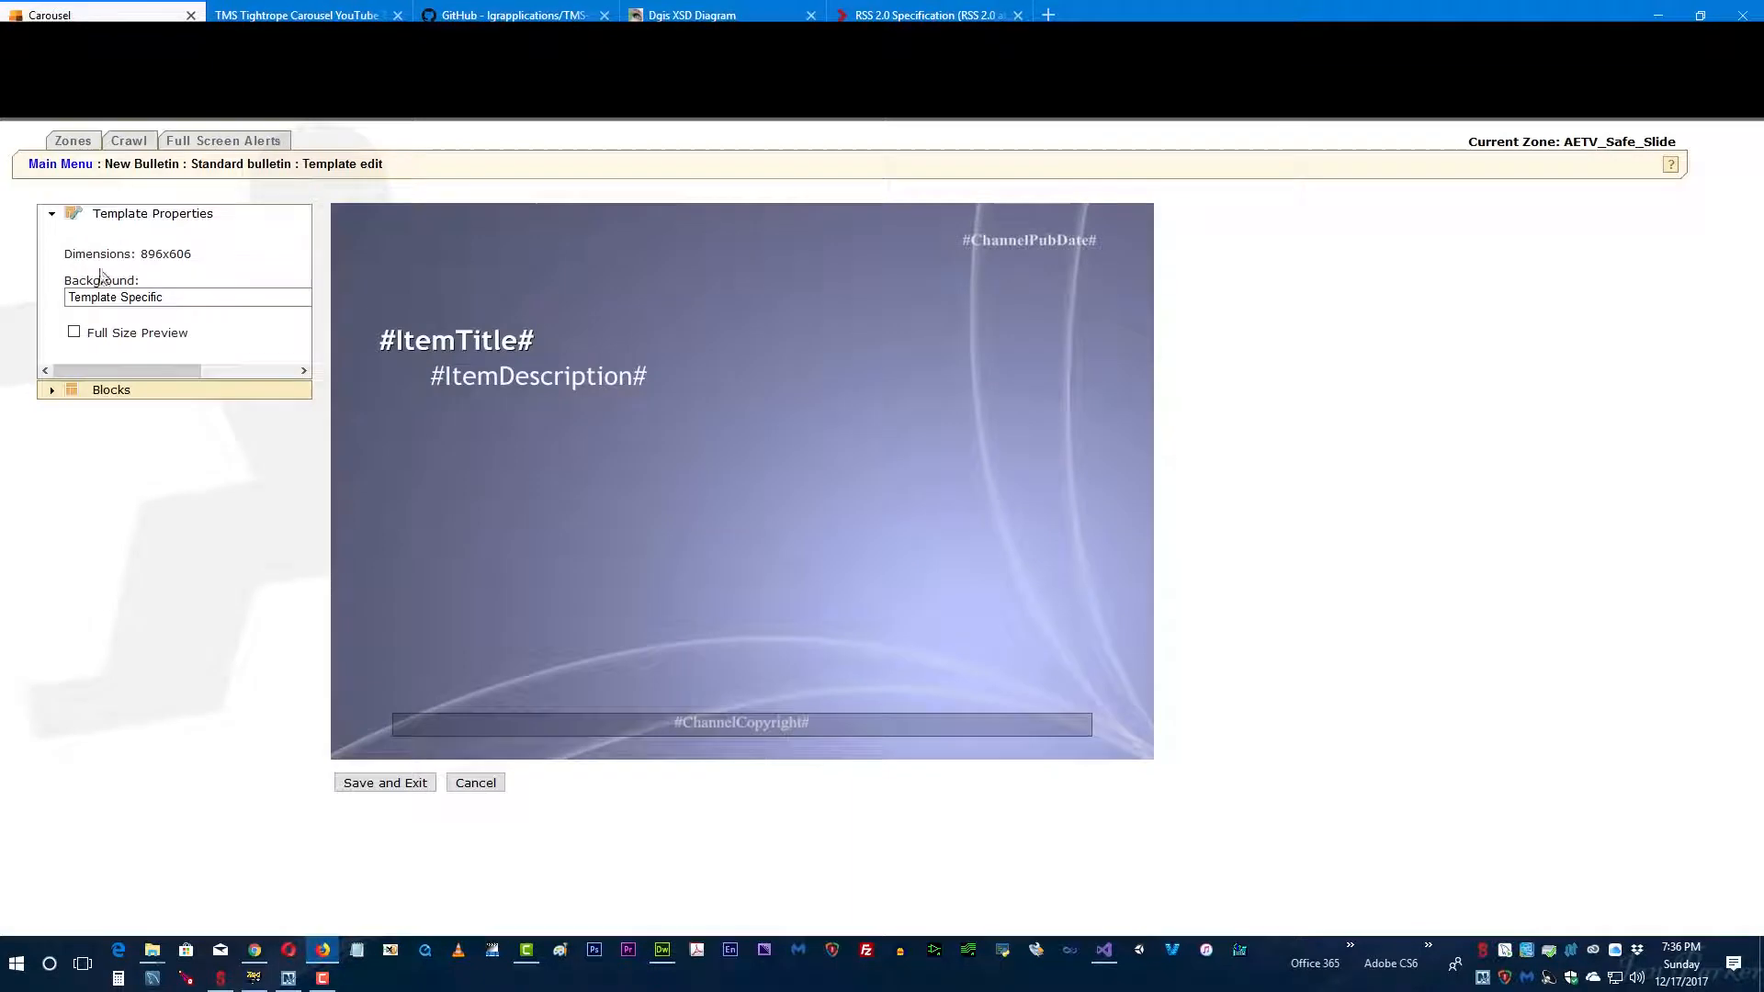
Step: Delete the #ChannelPubDate# and #ItemTitle# blocks from the template
click(1015, 246)
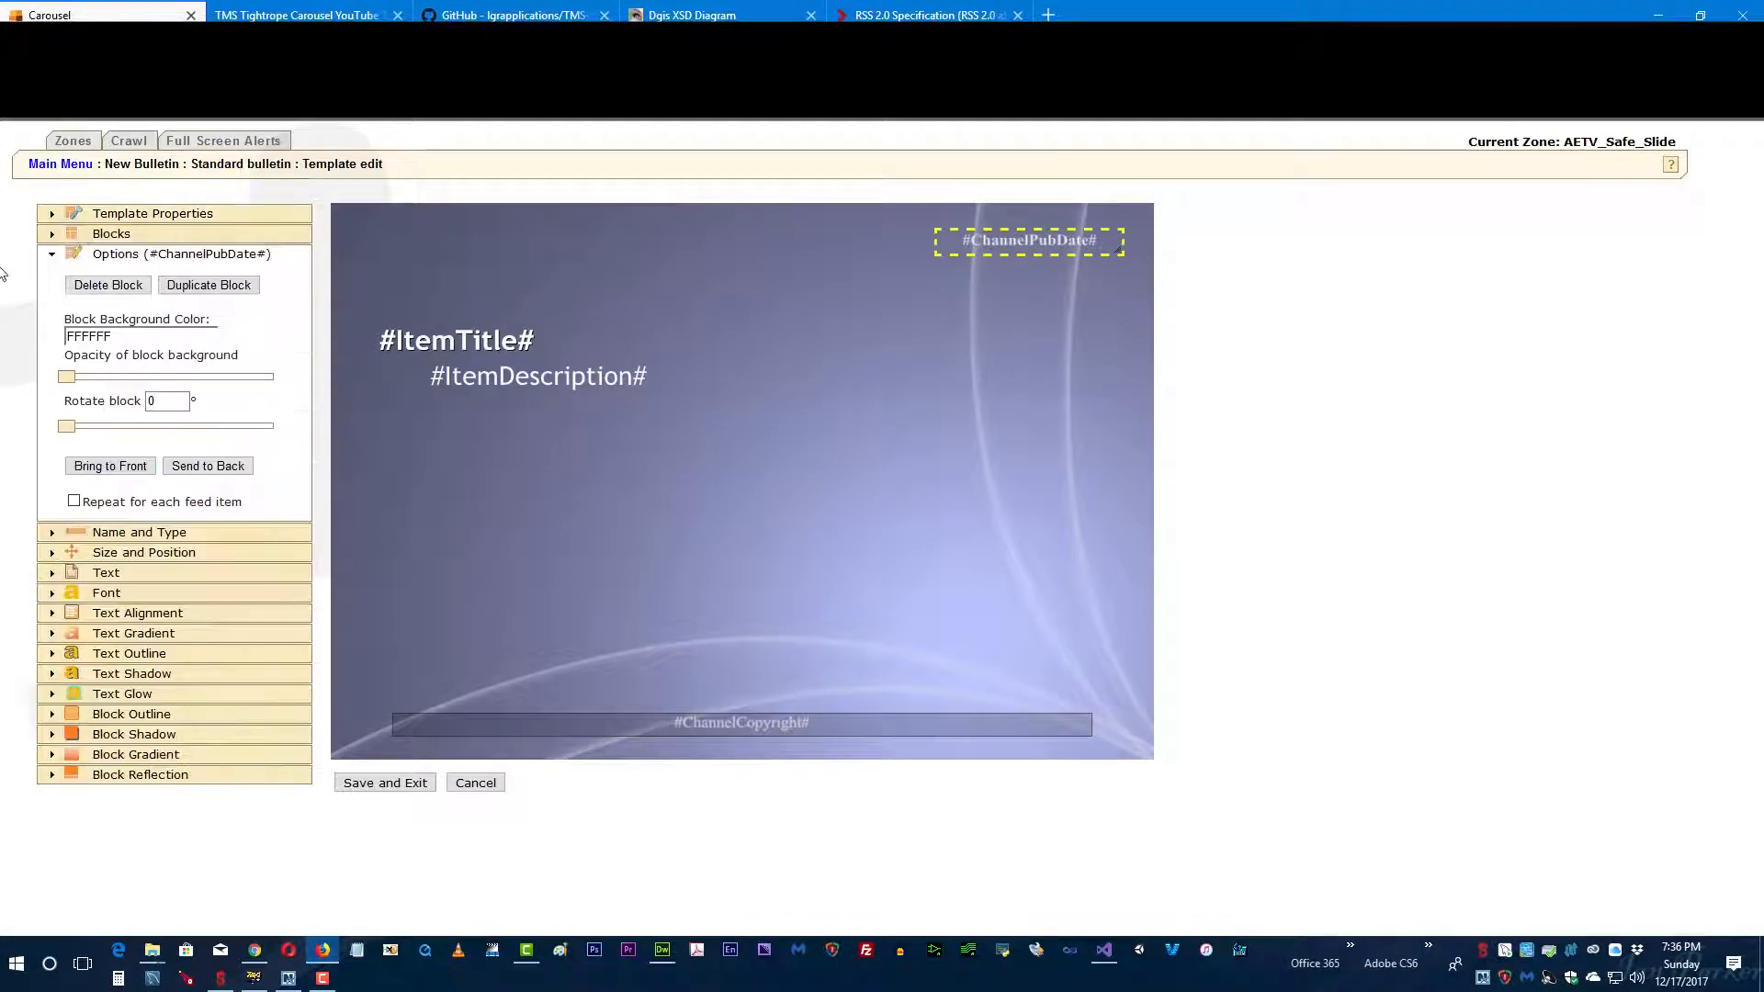
click(106, 284)
click(885, 426)
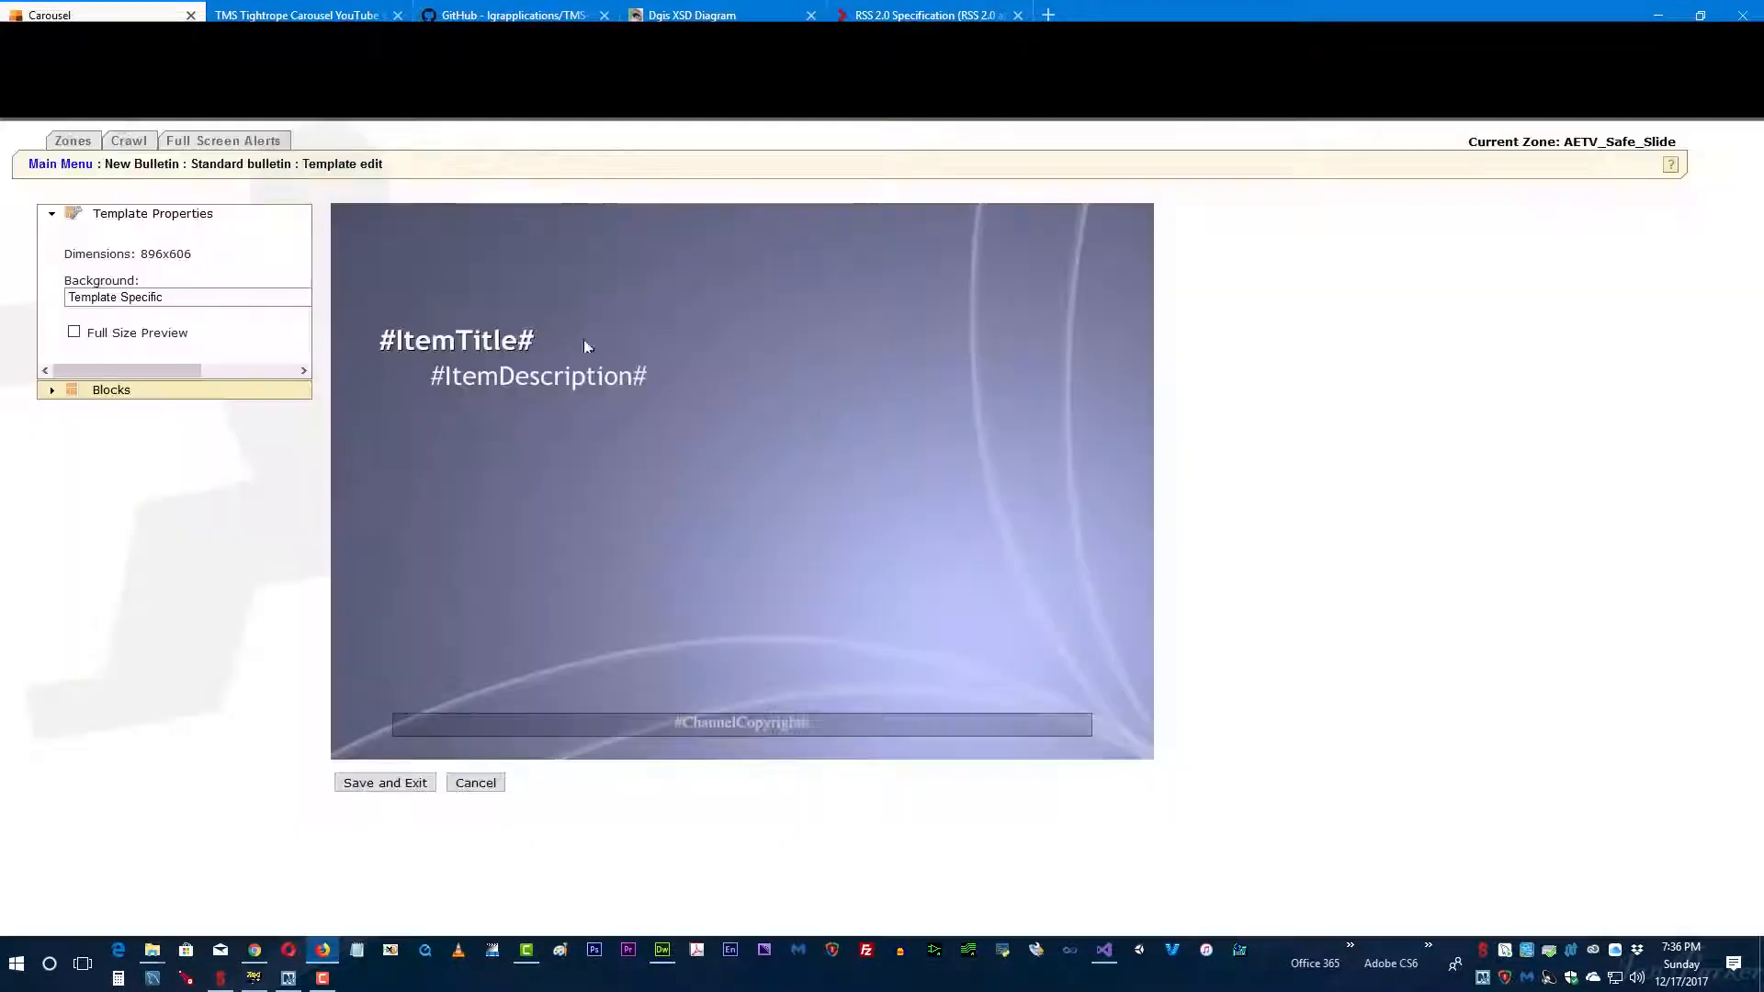
click(424, 350)
click(110, 286)
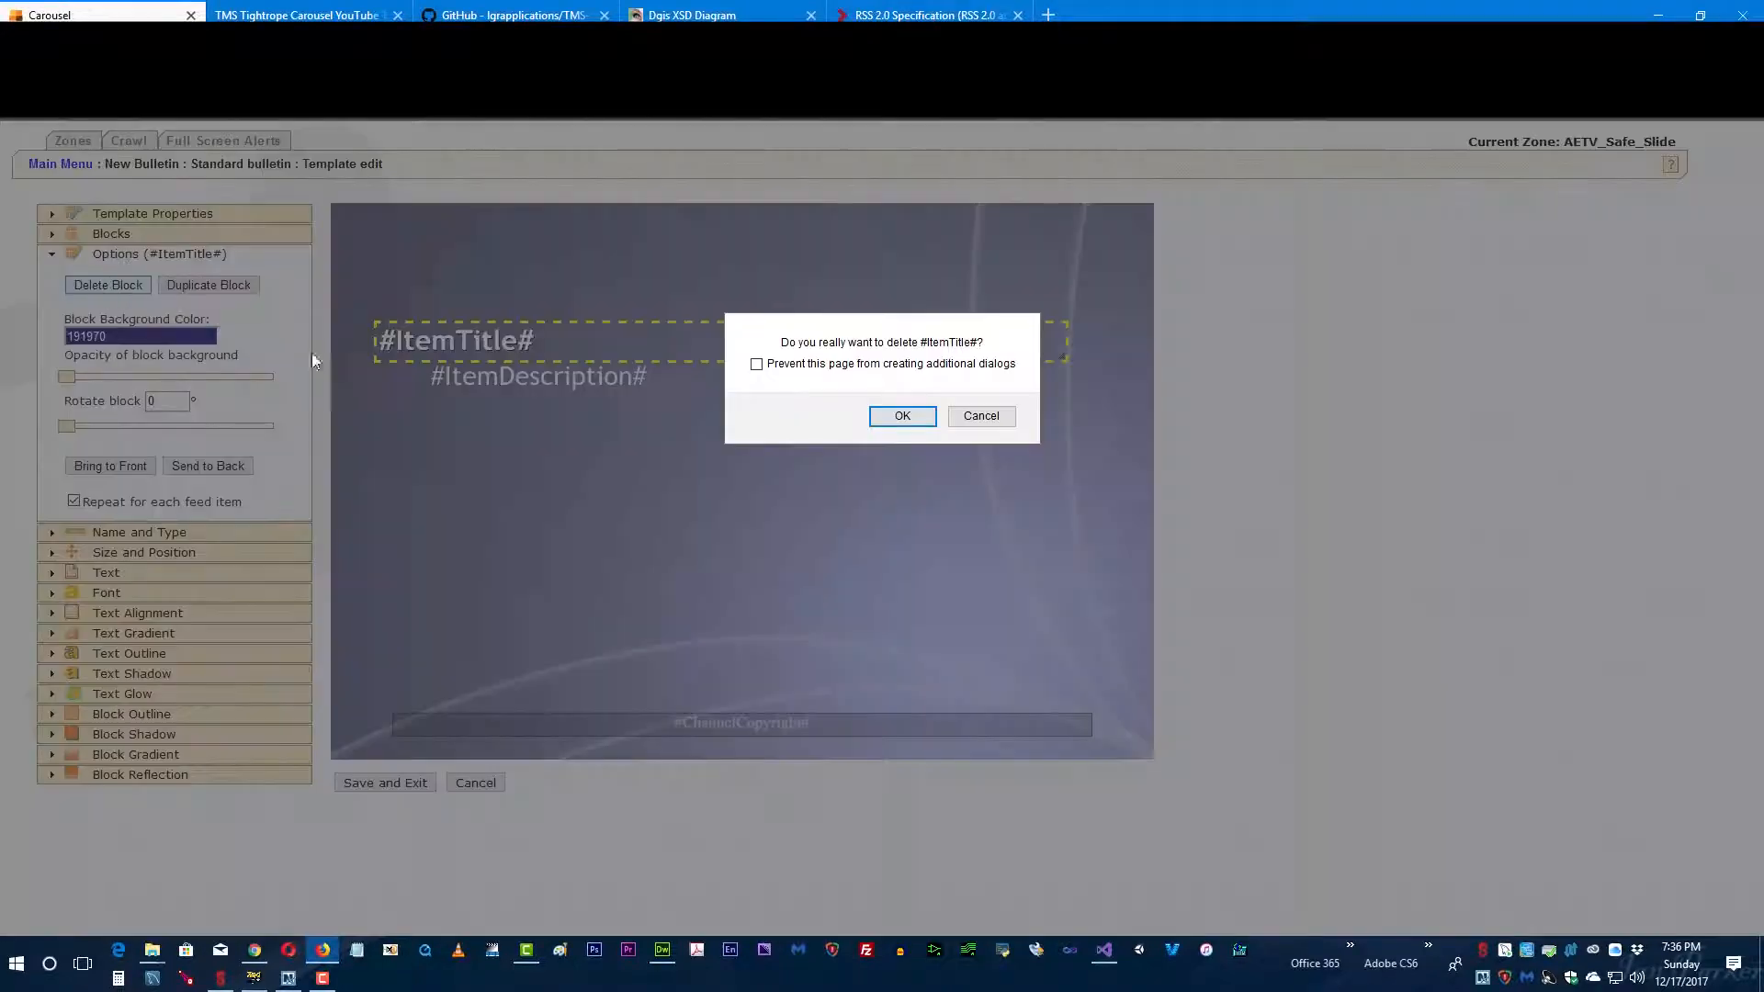
click(923, 420)
Step: Delete the #ItemDescription# and #ChannelCopyright# blocks from the template
click(489, 393)
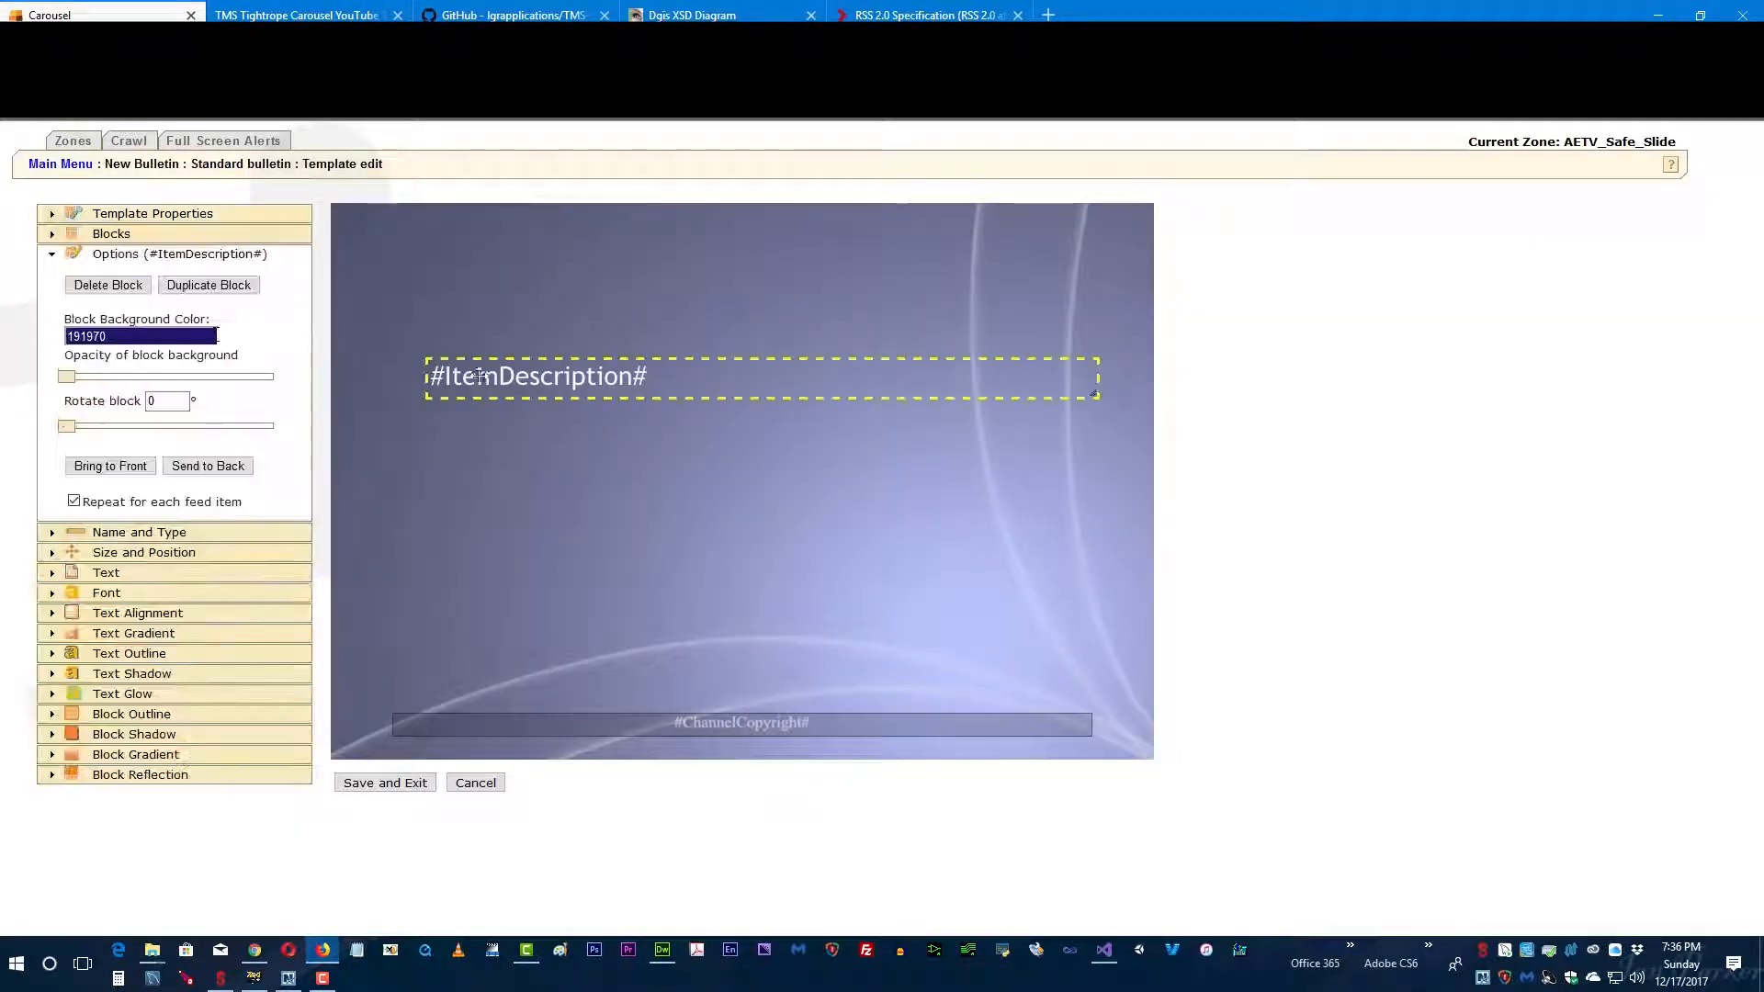
click(96, 291)
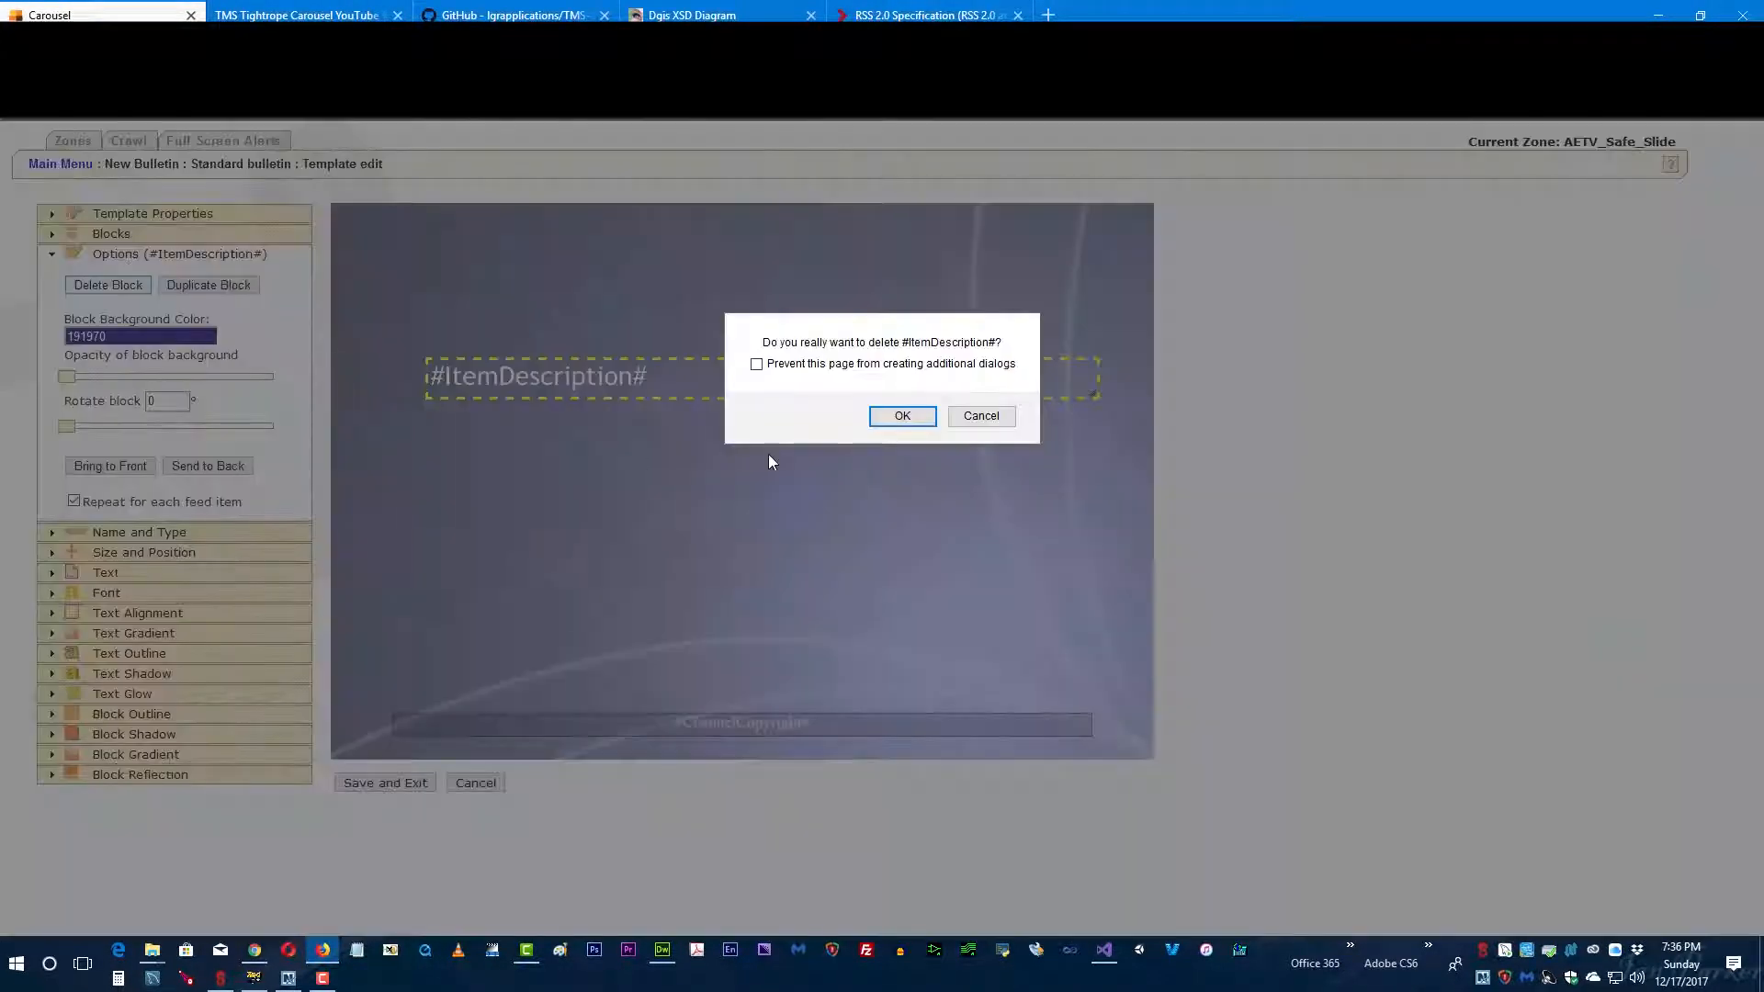
click(902, 418)
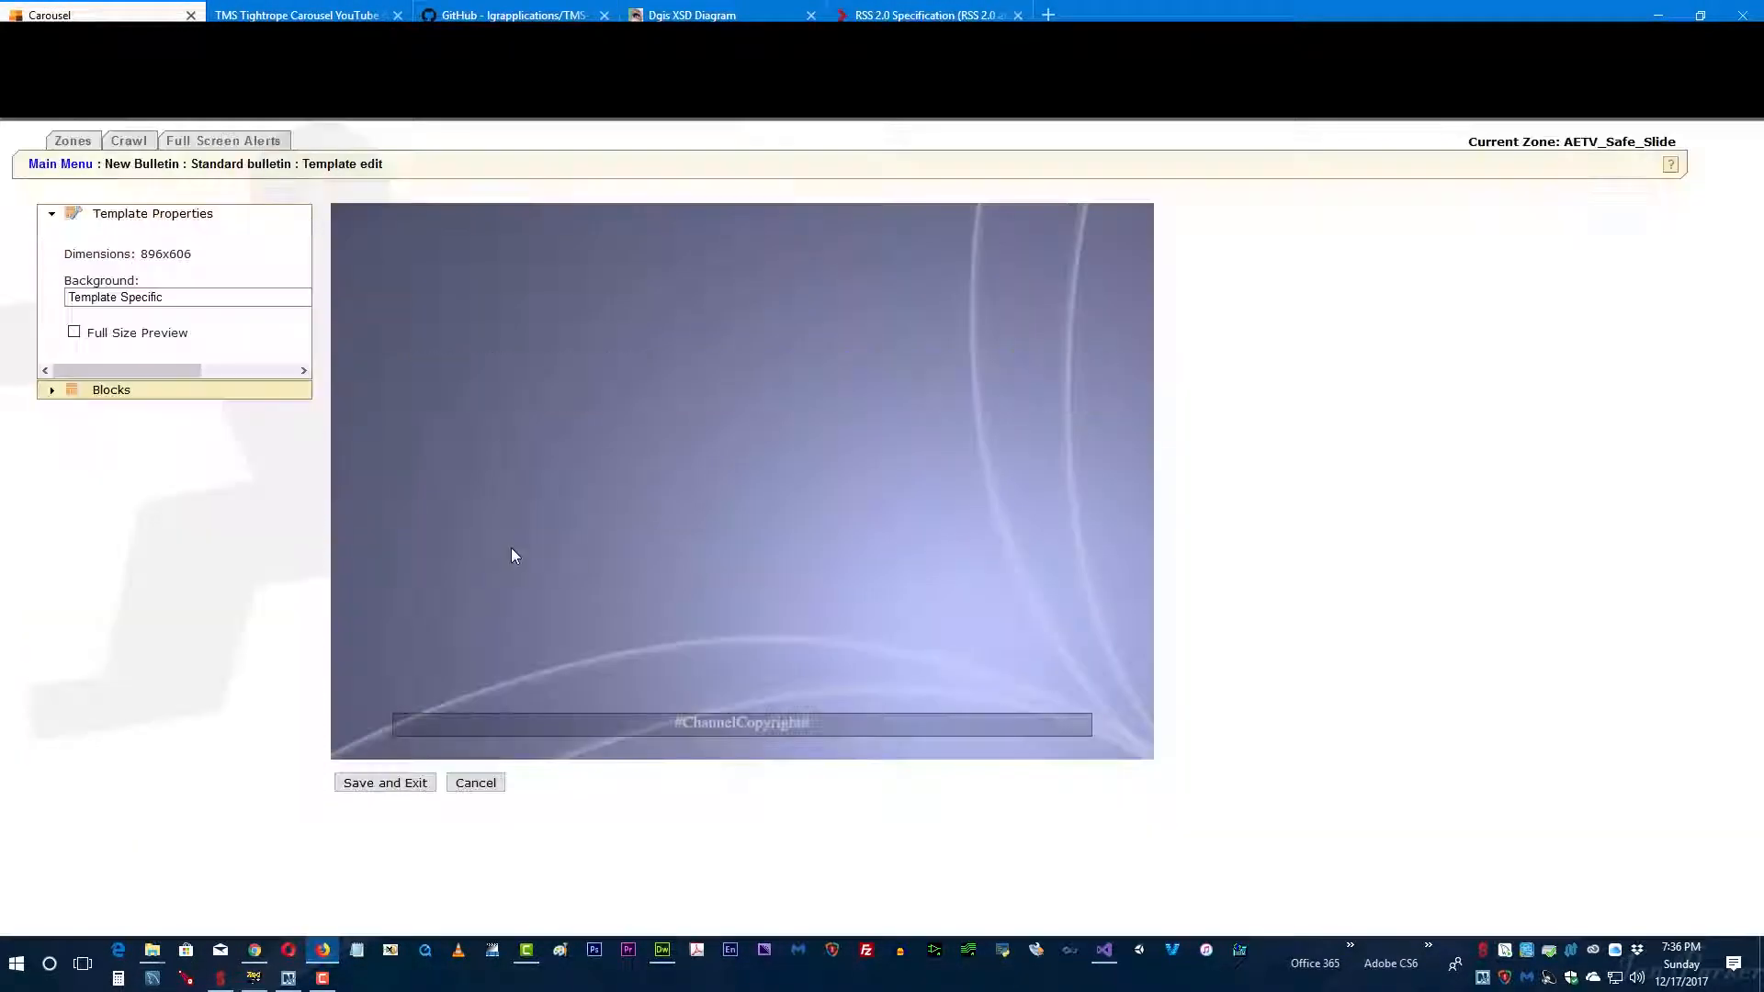
click(1085, 726)
click(107, 285)
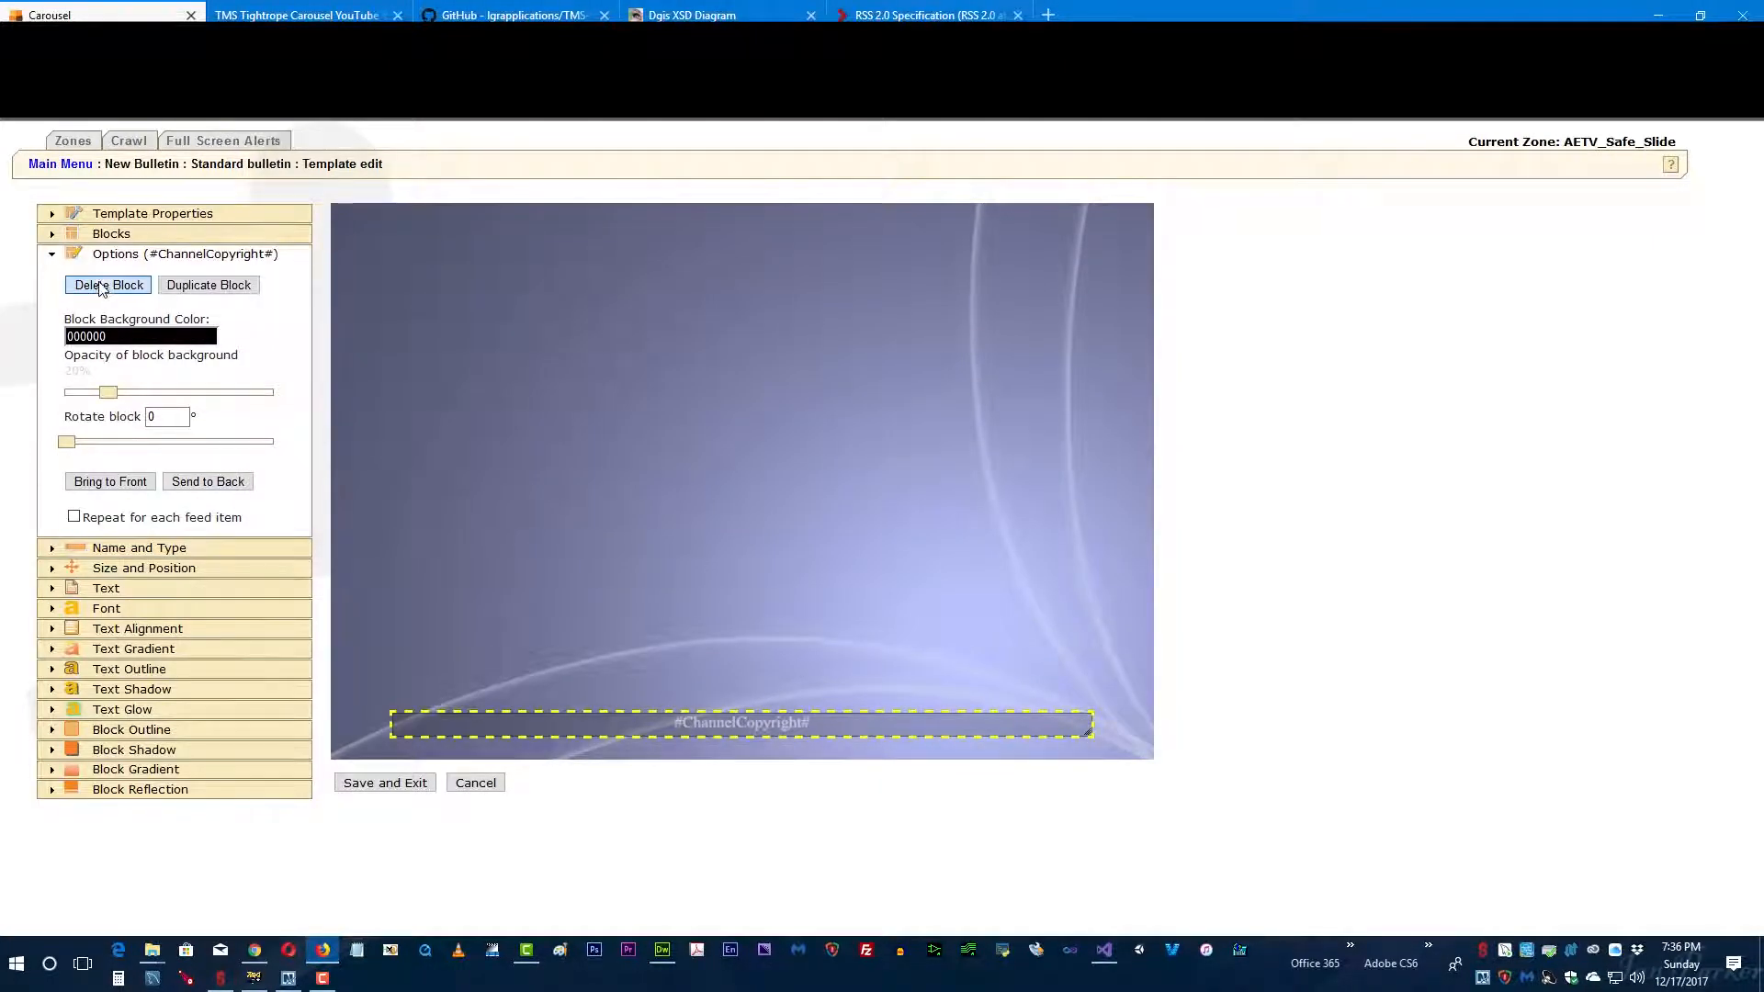
click(885, 417)
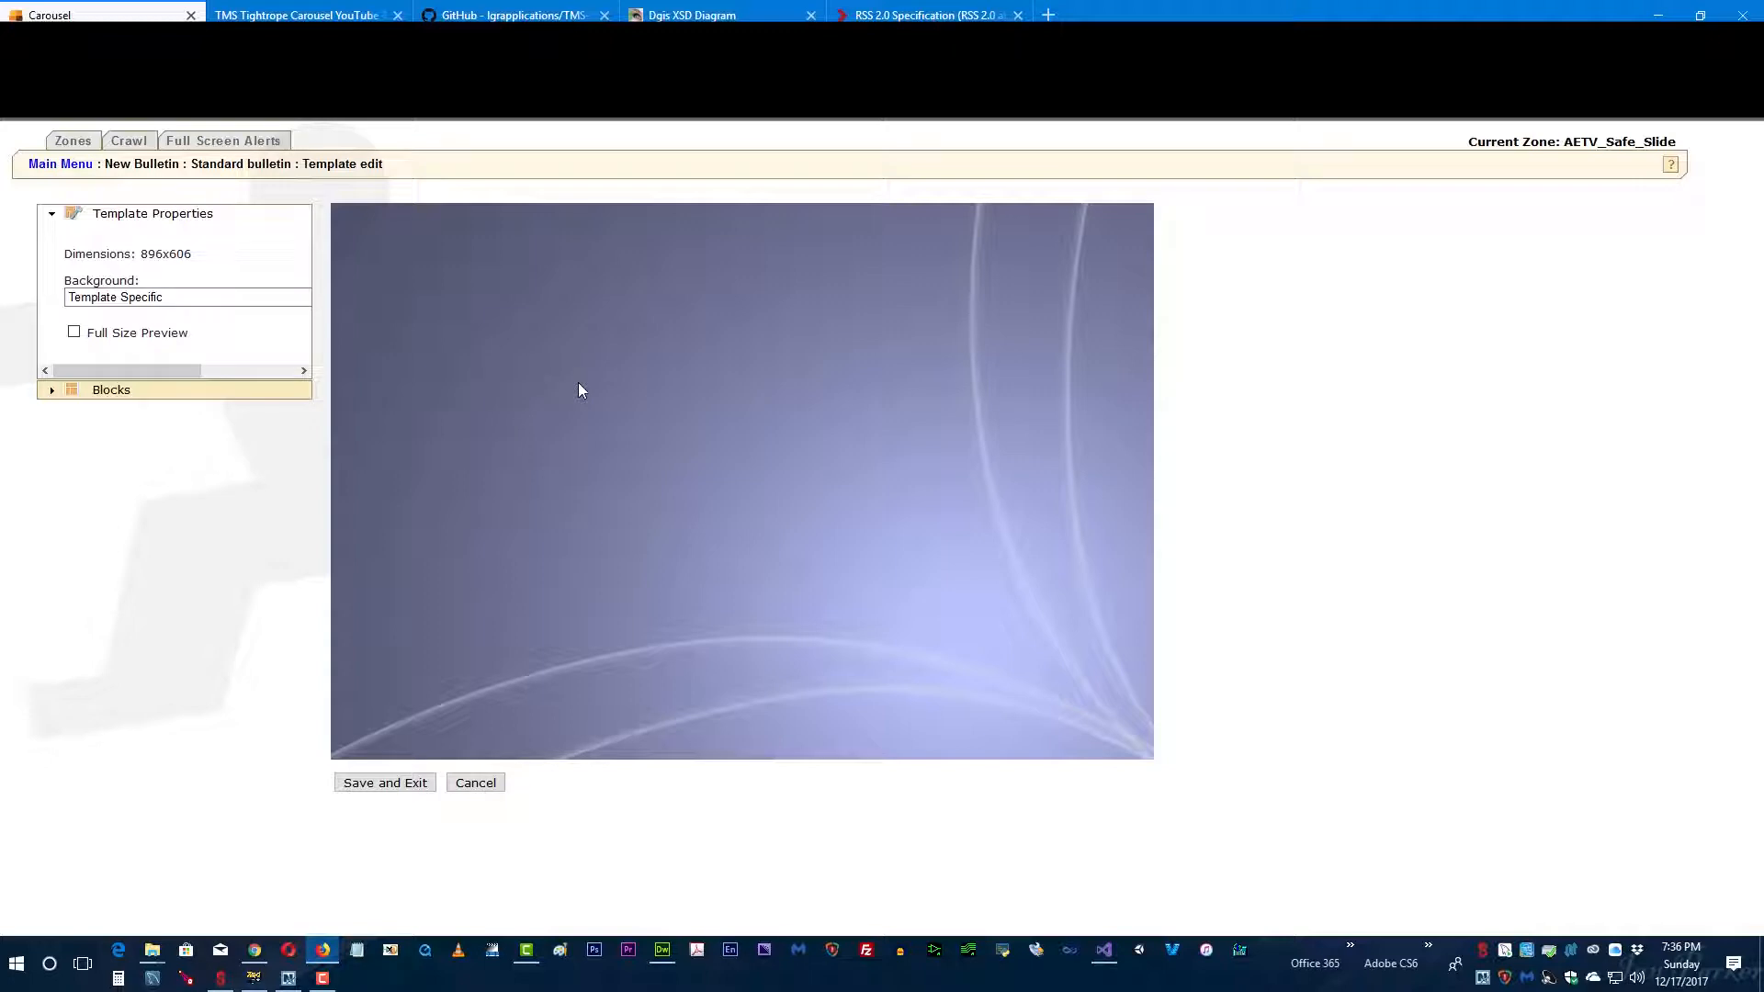
Step: Move the Web Piture block to the template's top-left corner and stretch it to fill the full 896x606 area
click(655, 468)
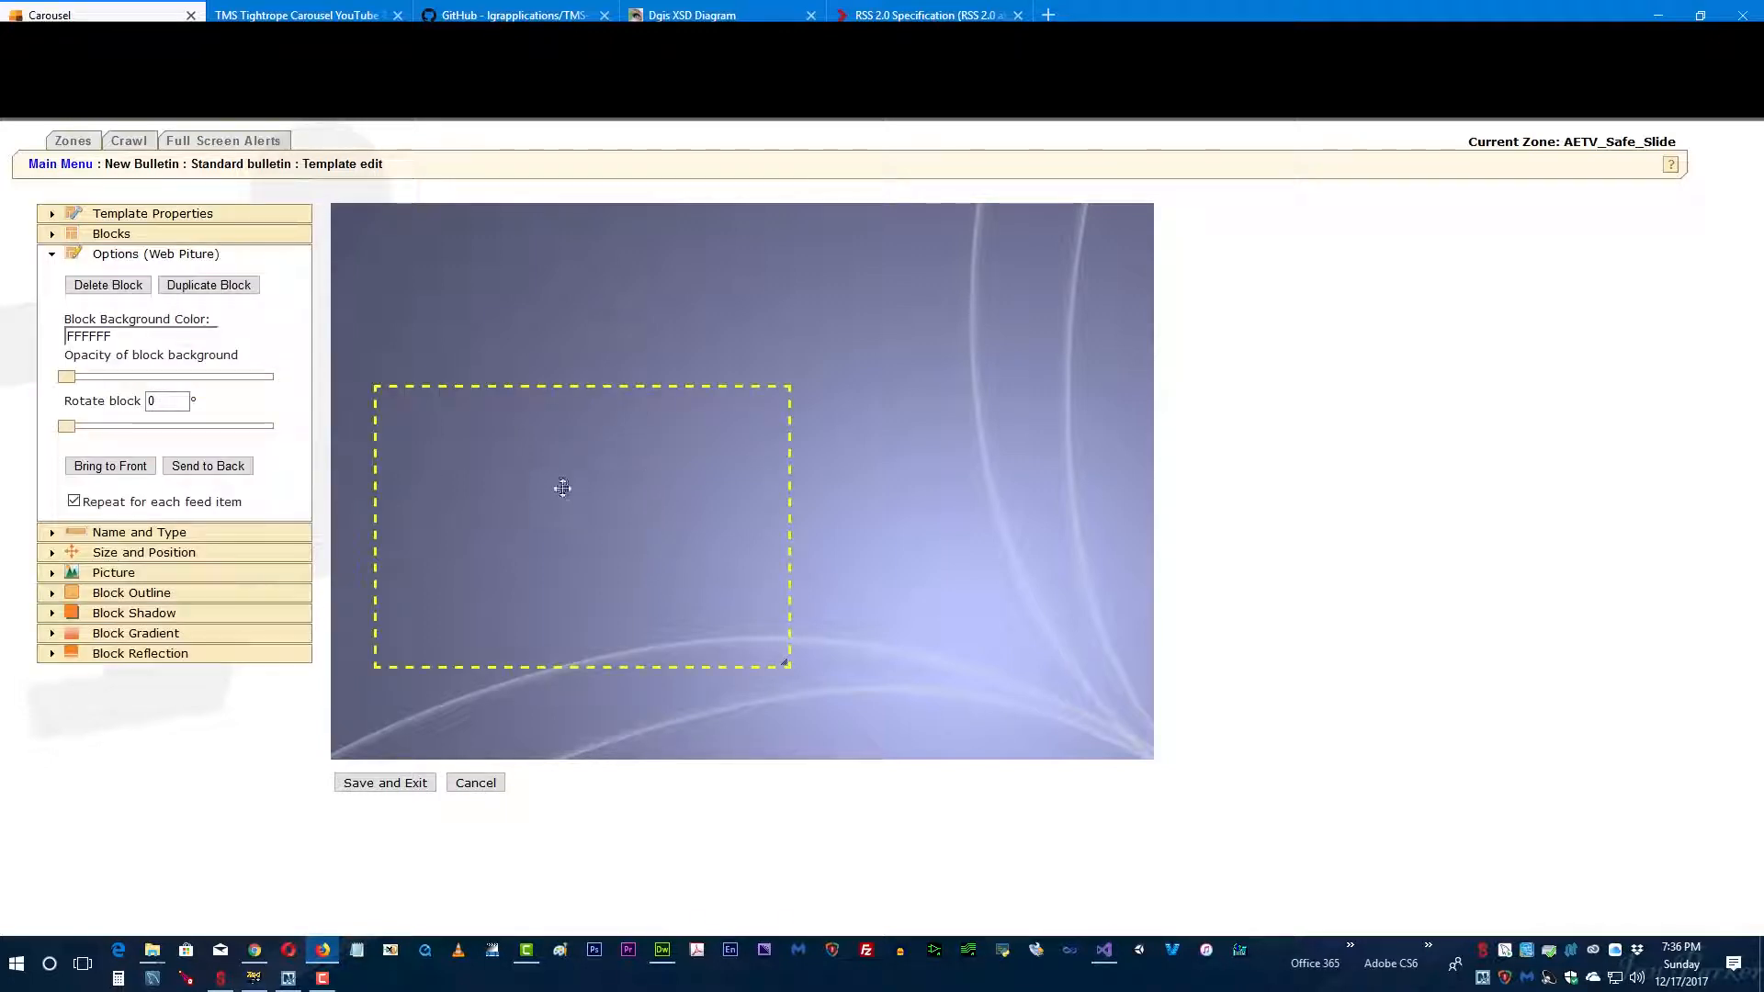
drag(562, 489, 743, 448)
drag(591, 382, 454, 294)
drag(745, 317, 1173, 327)
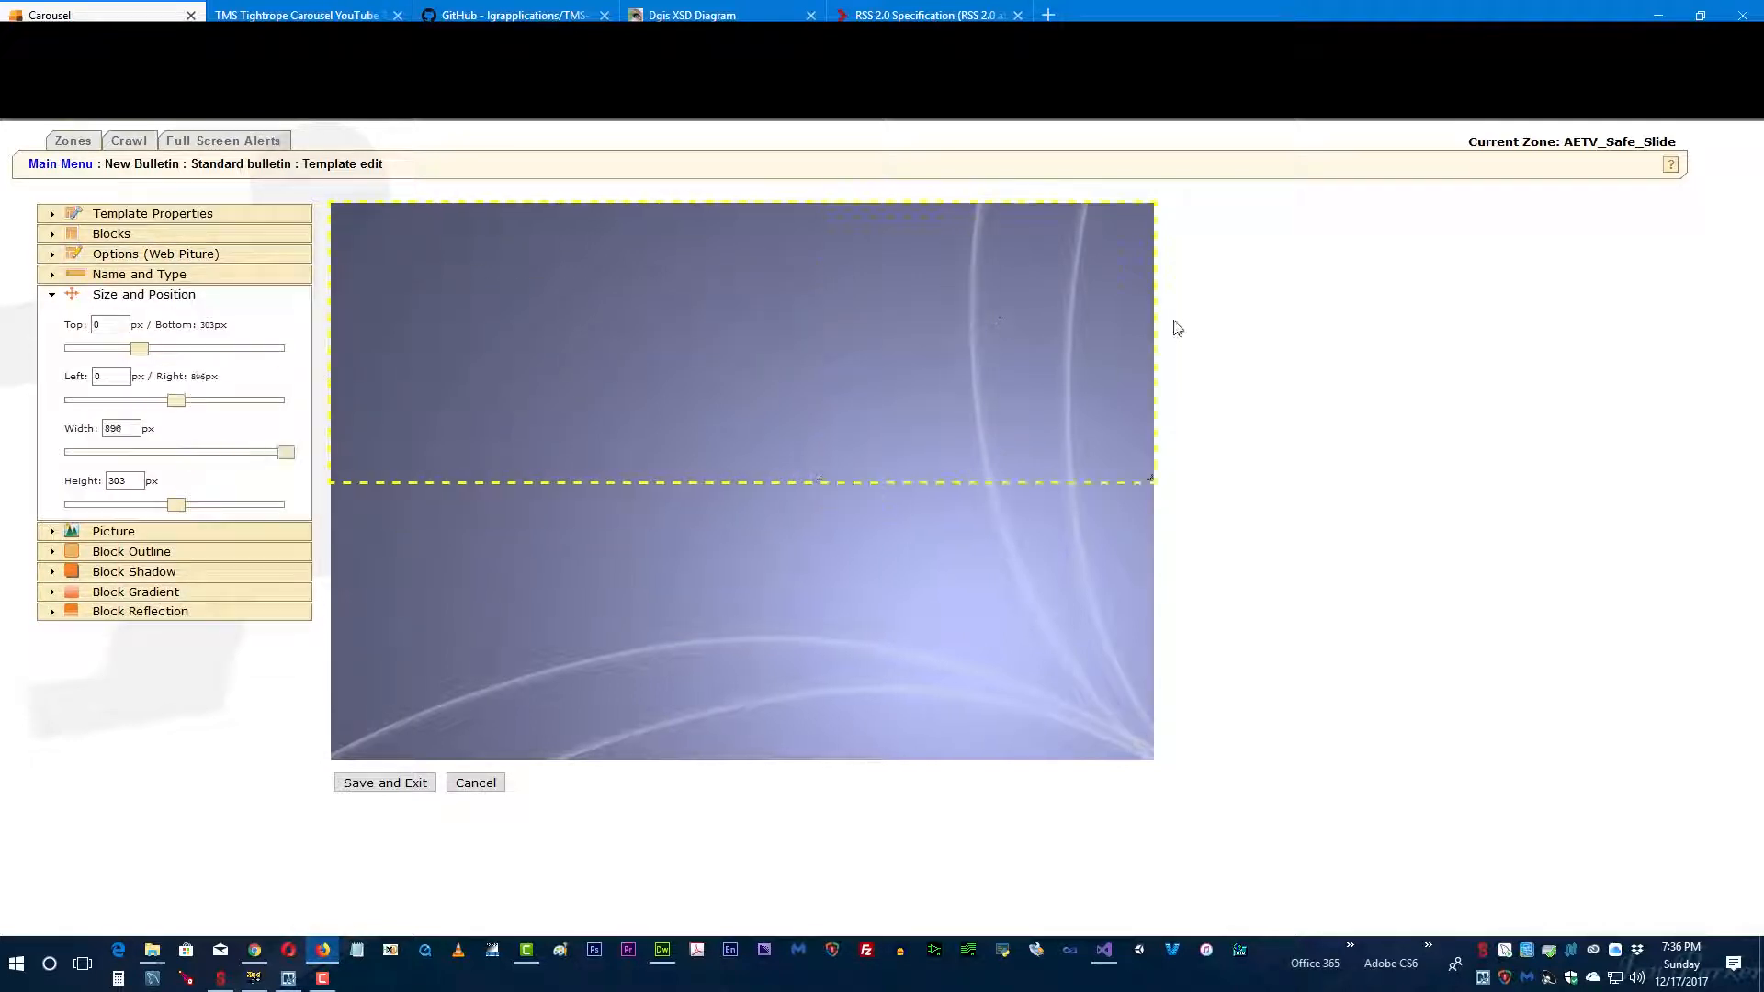
drag(733, 480, 361, 815)
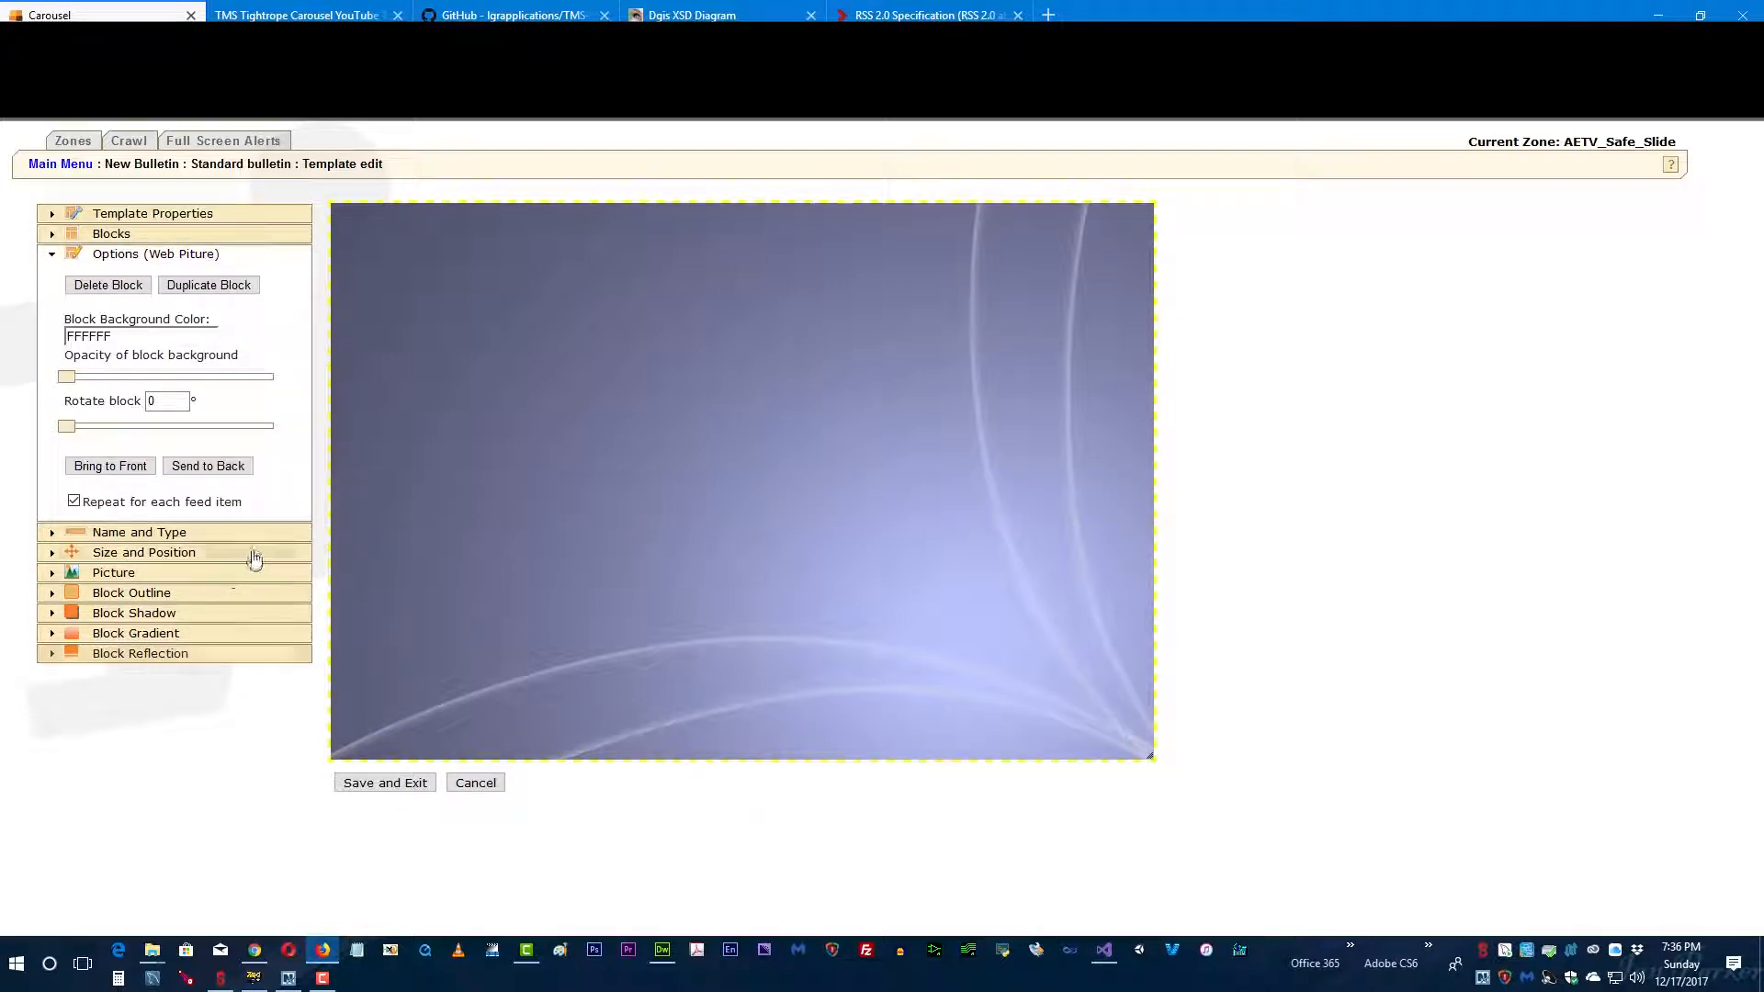
Step: Save the template and add the bulletin to the zone, scheduled every day until manually turned off
click(354, 786)
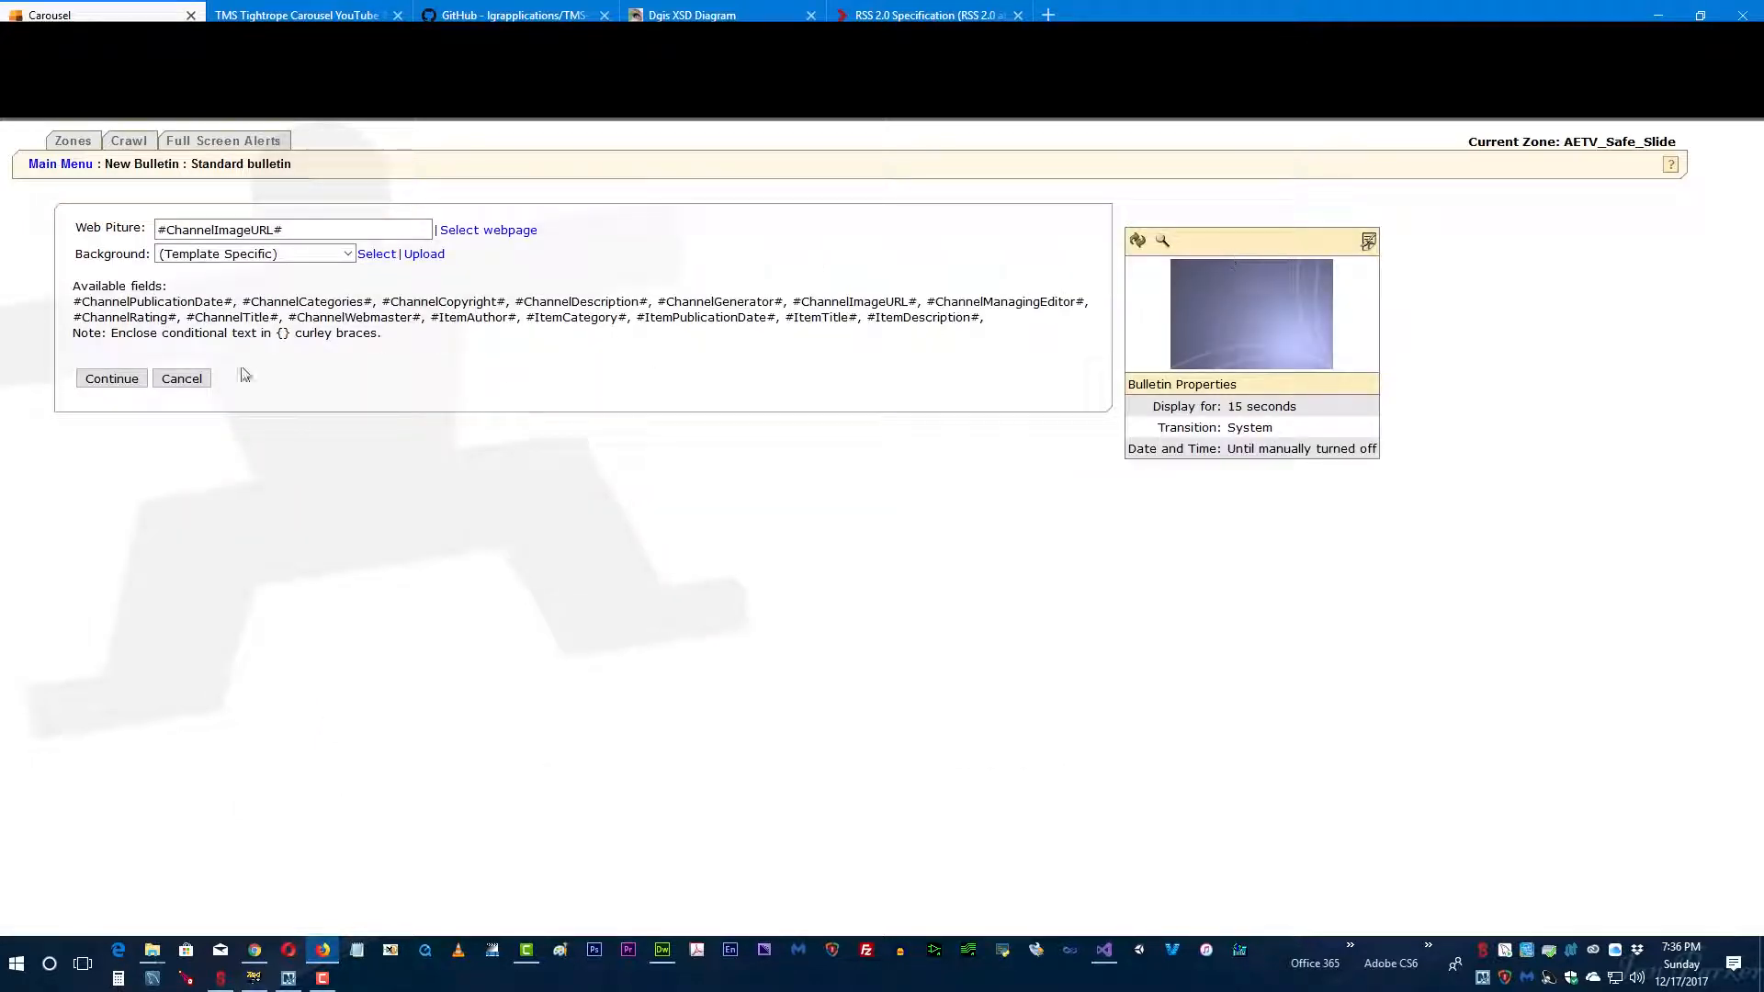
click(109, 380)
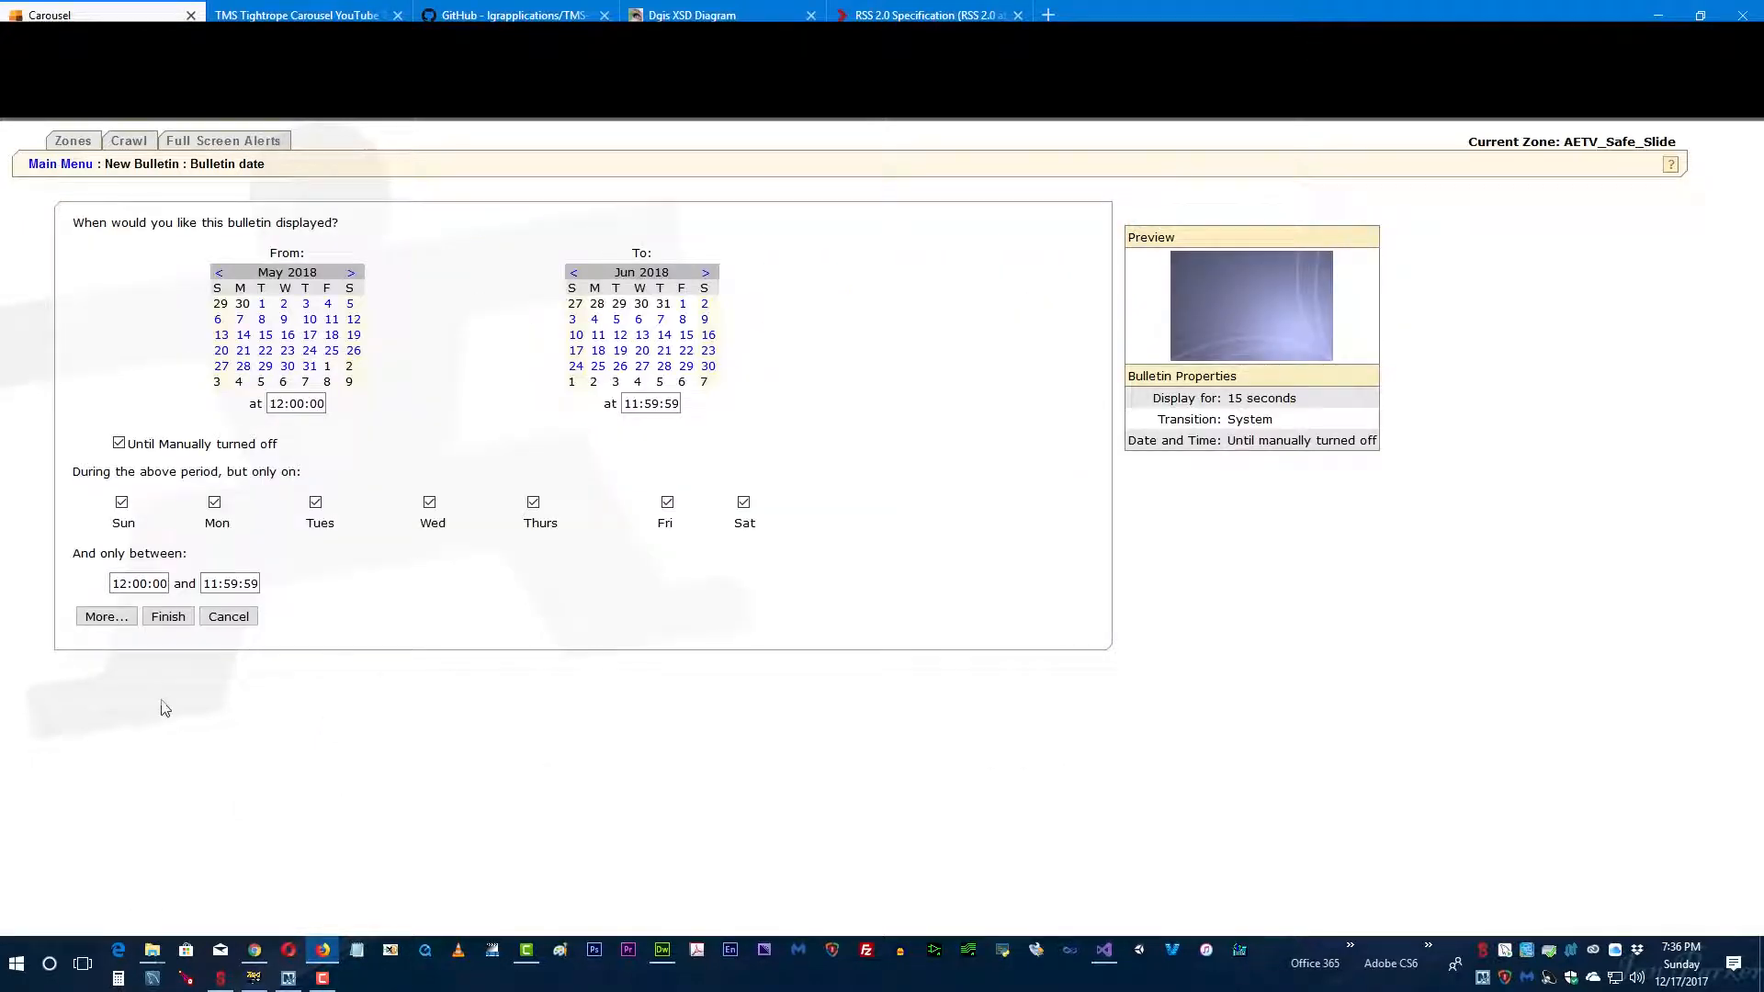
click(169, 617)
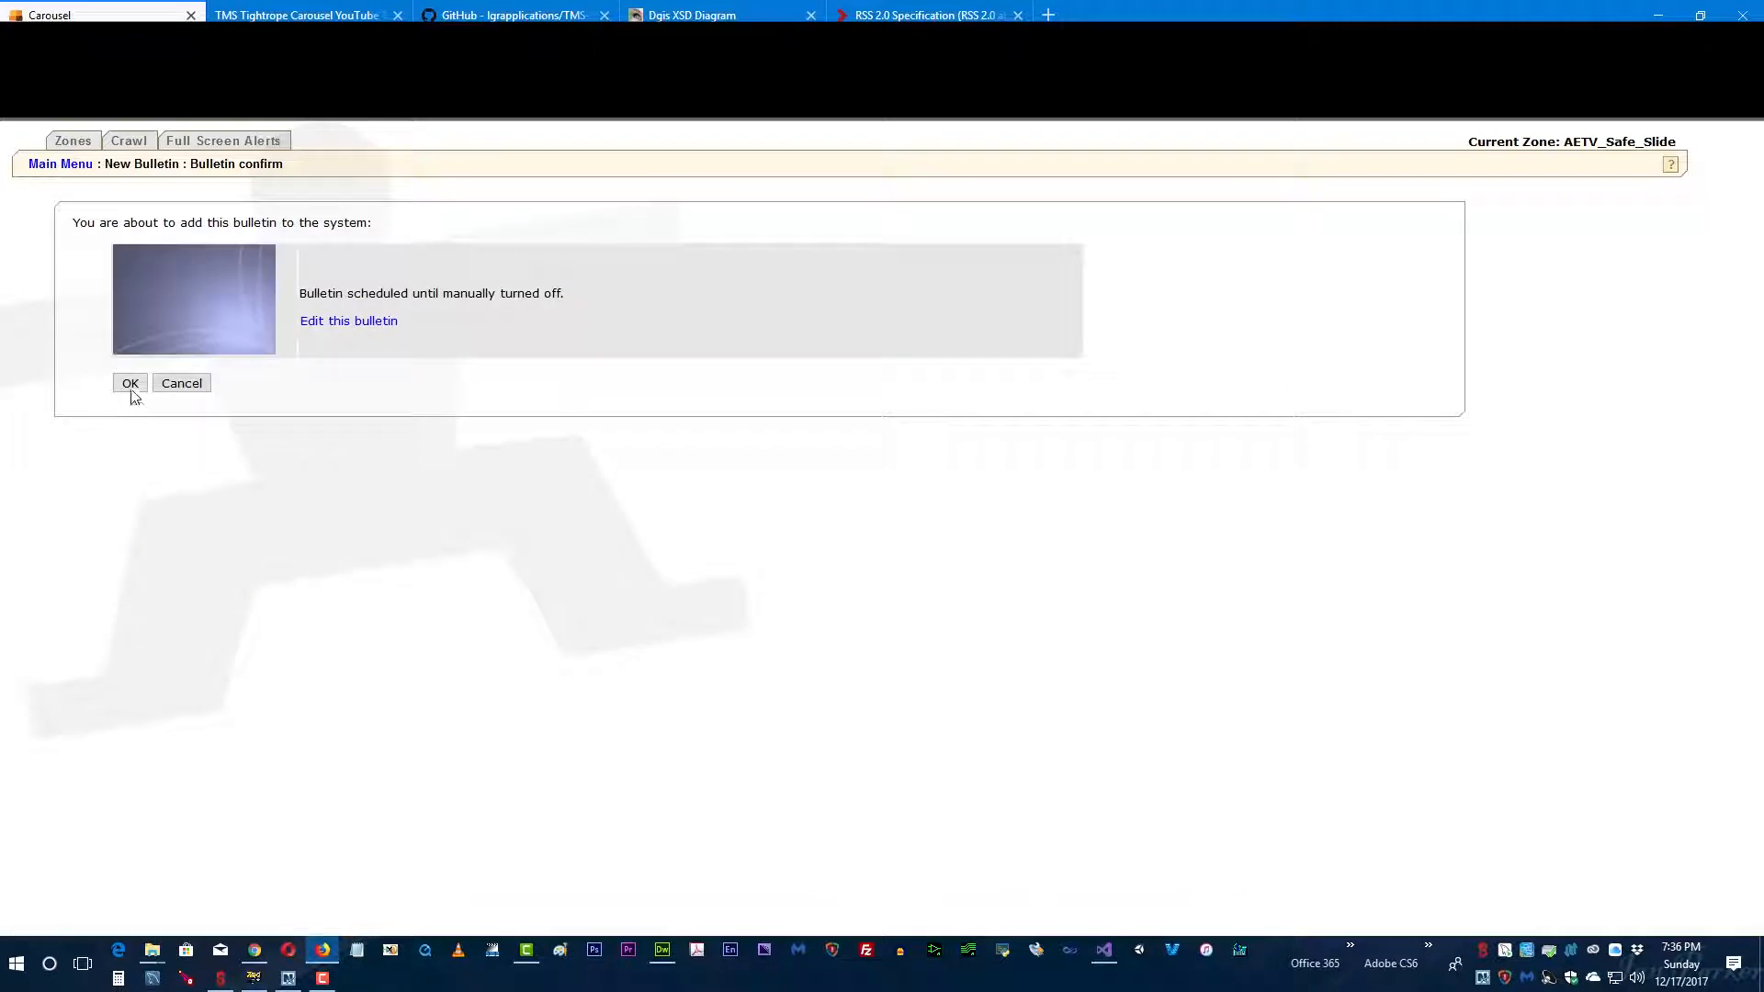
click(130, 384)
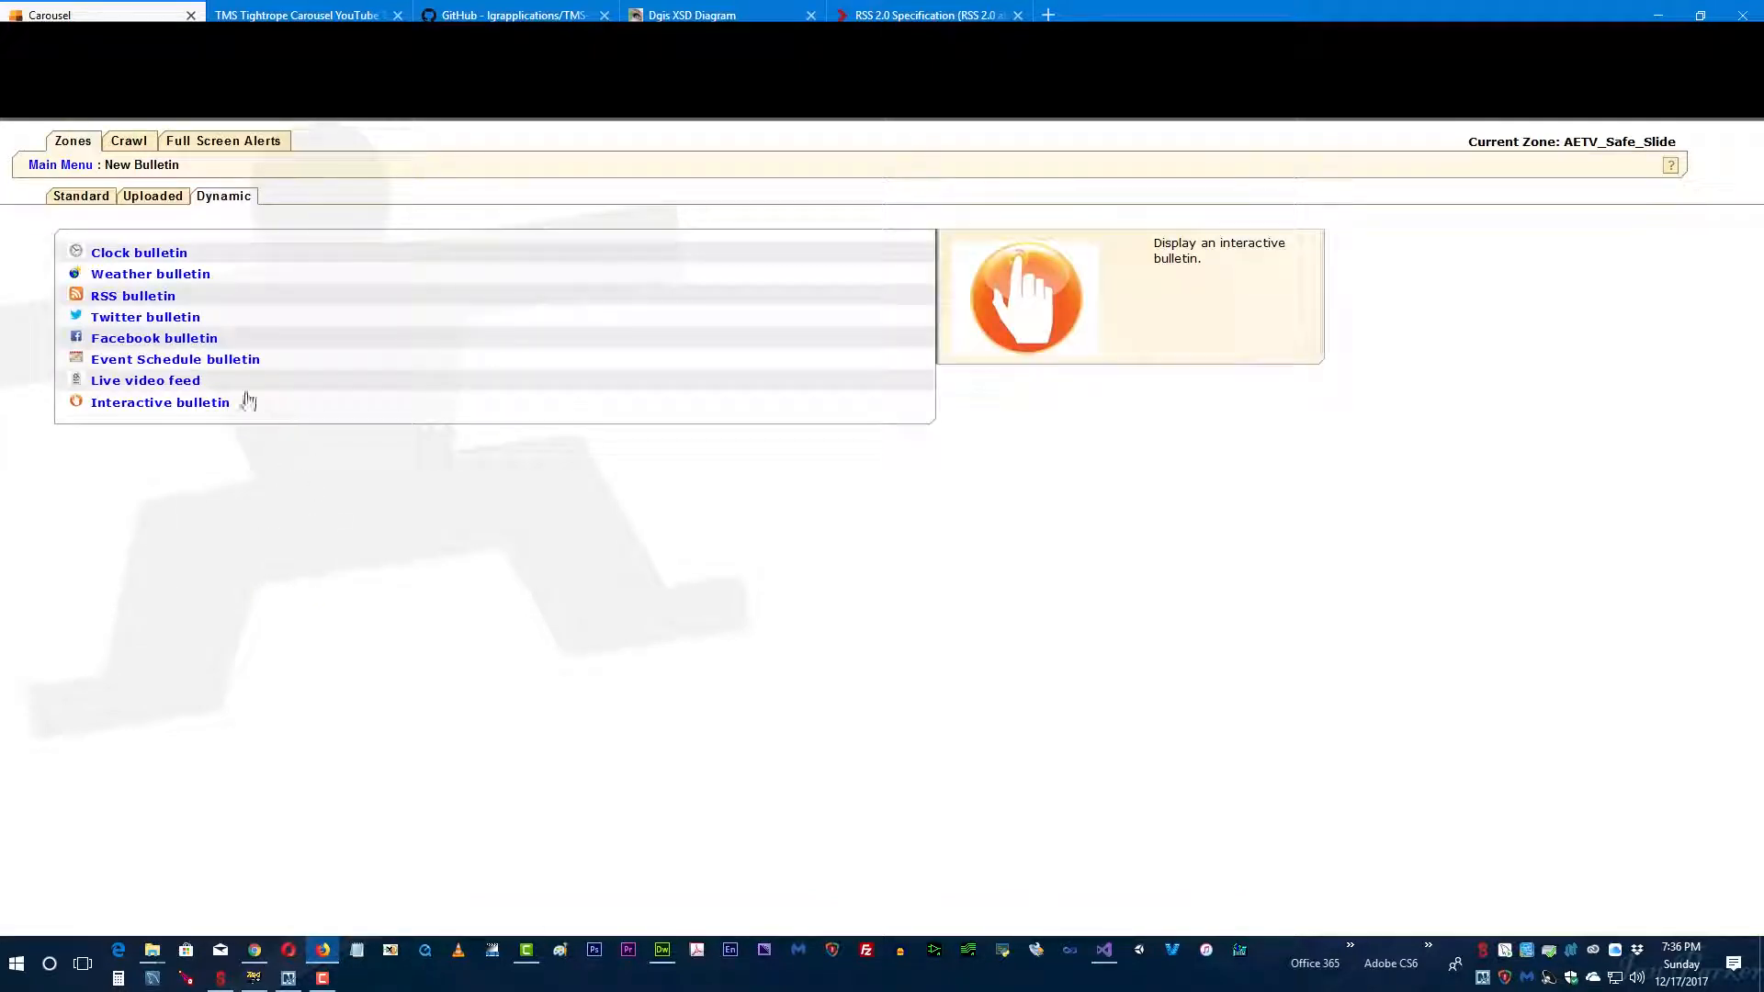
Step: Go to Manage Bulletins from the main menu and find the newly added RSS bulletin in the active bulletins list
click(55, 168)
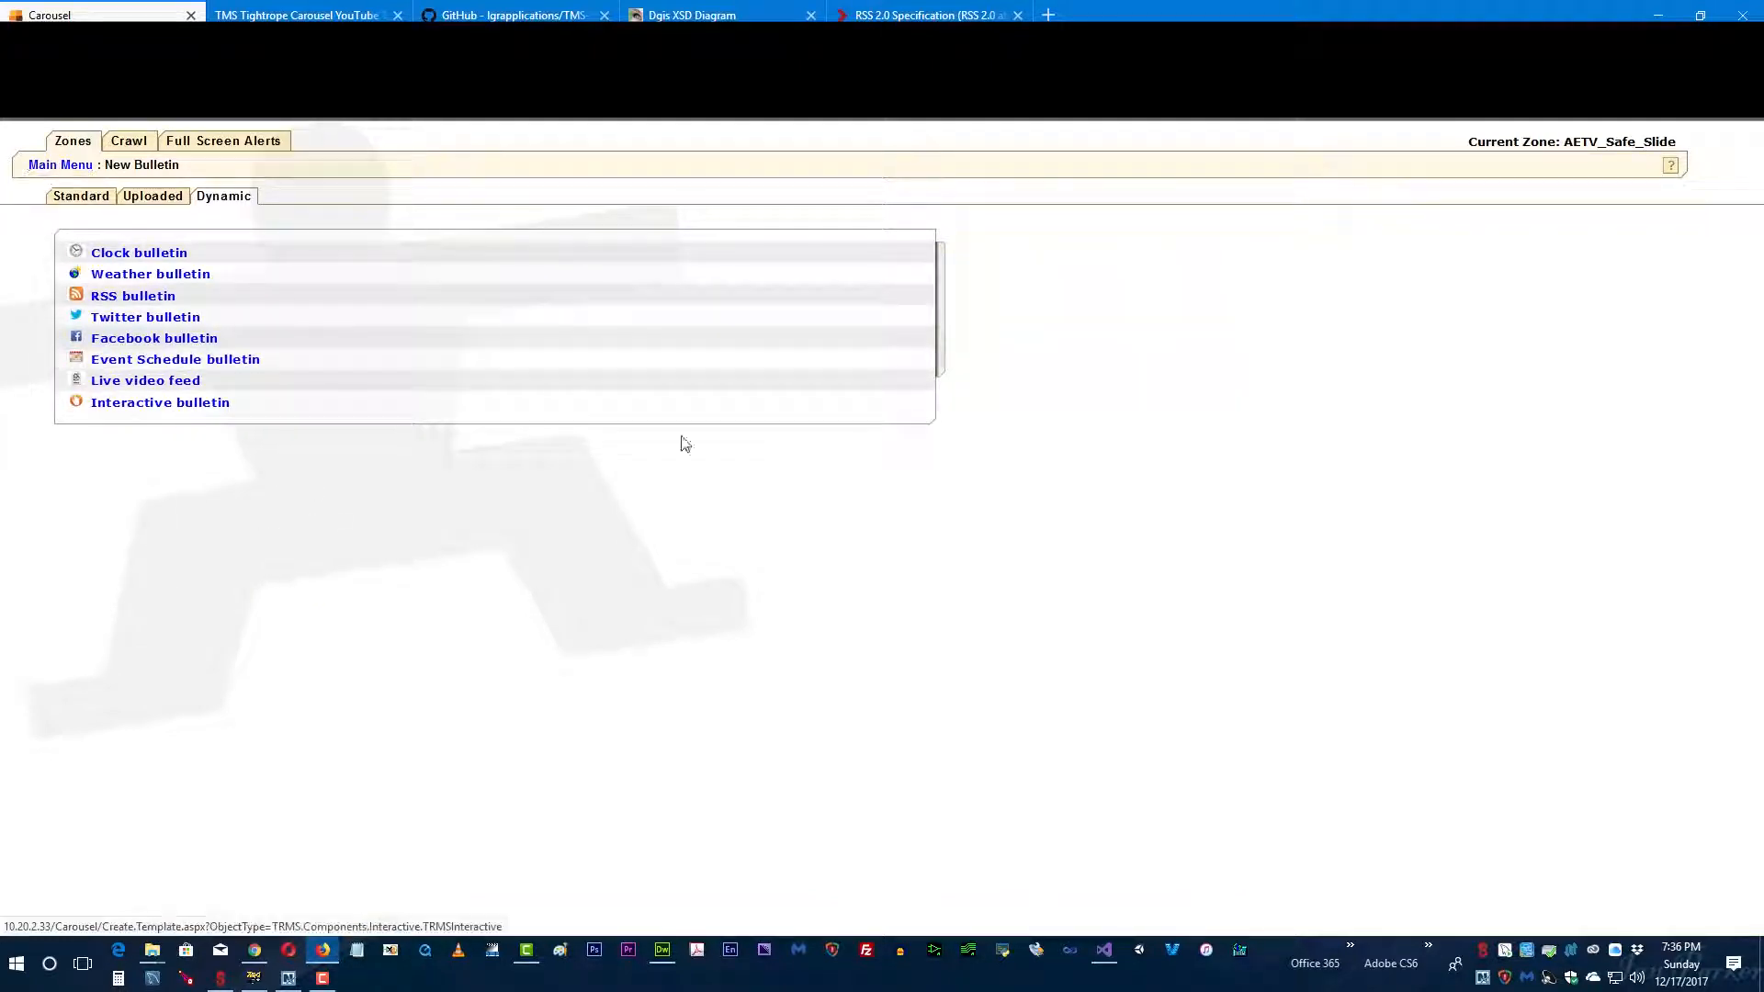
click(160, 299)
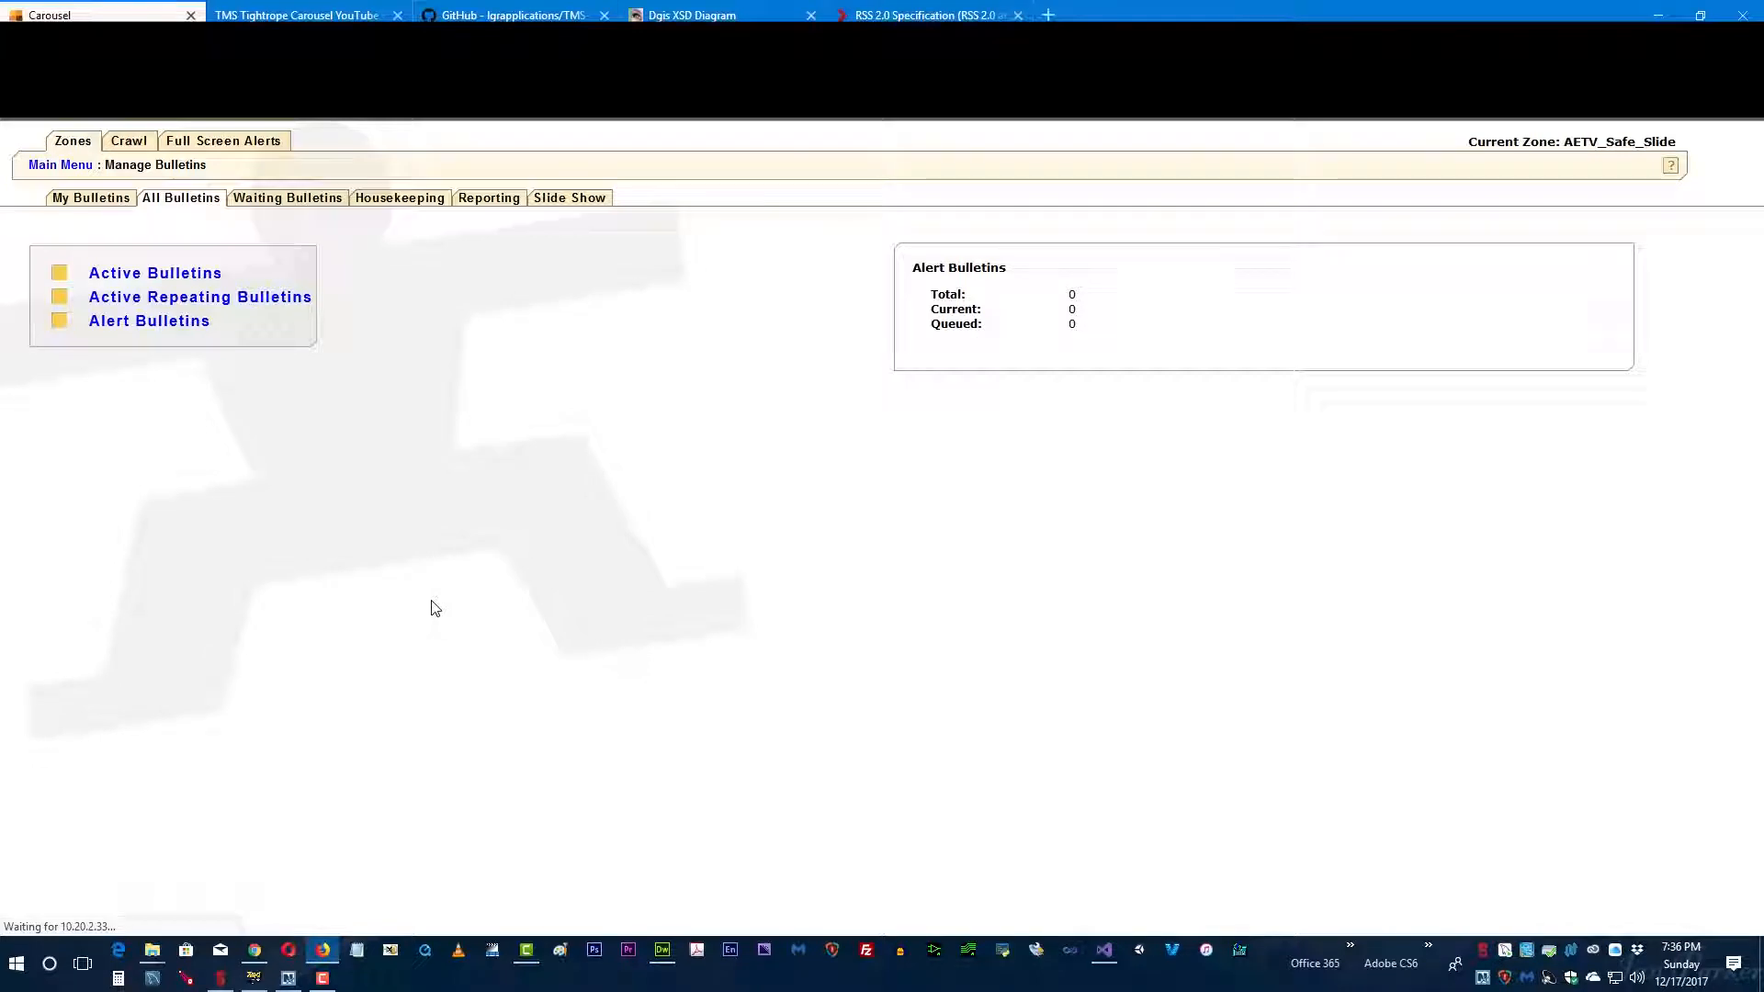
scroll(414, 814, down, 3)
scroll(414, 815, down, 10)
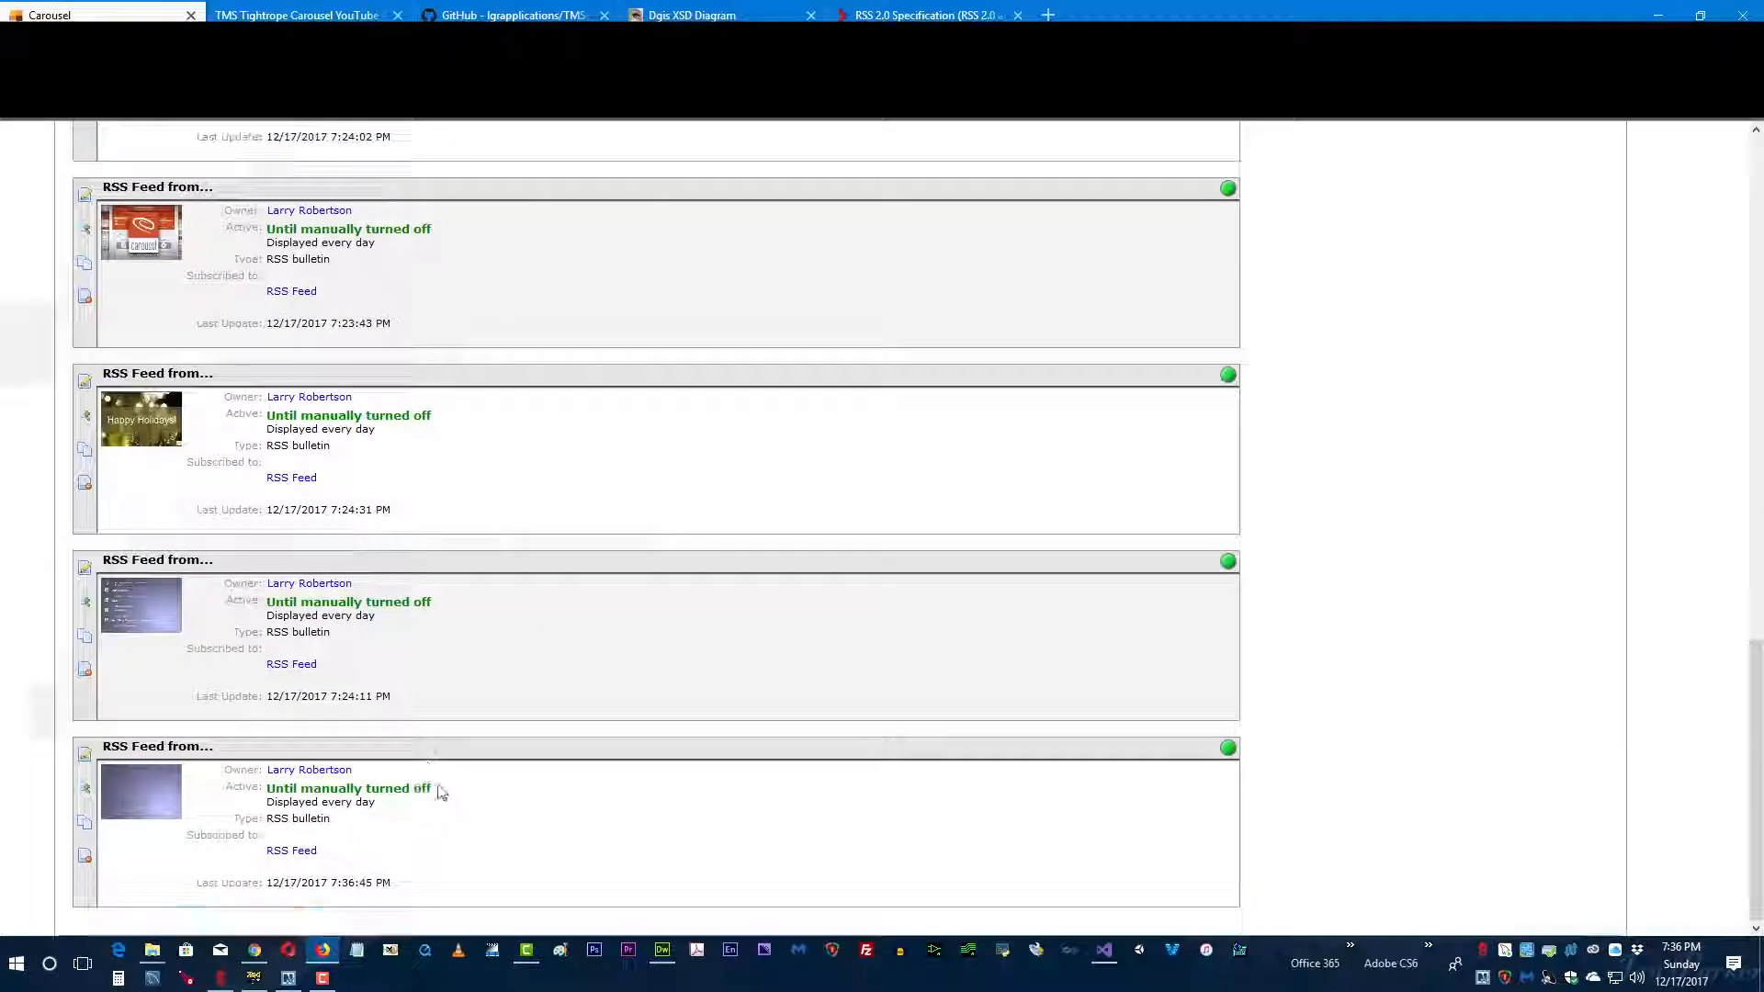
Step: Preview the new RSS bulletin, close the preview and preview it once more to check the rendered image
click(85, 793)
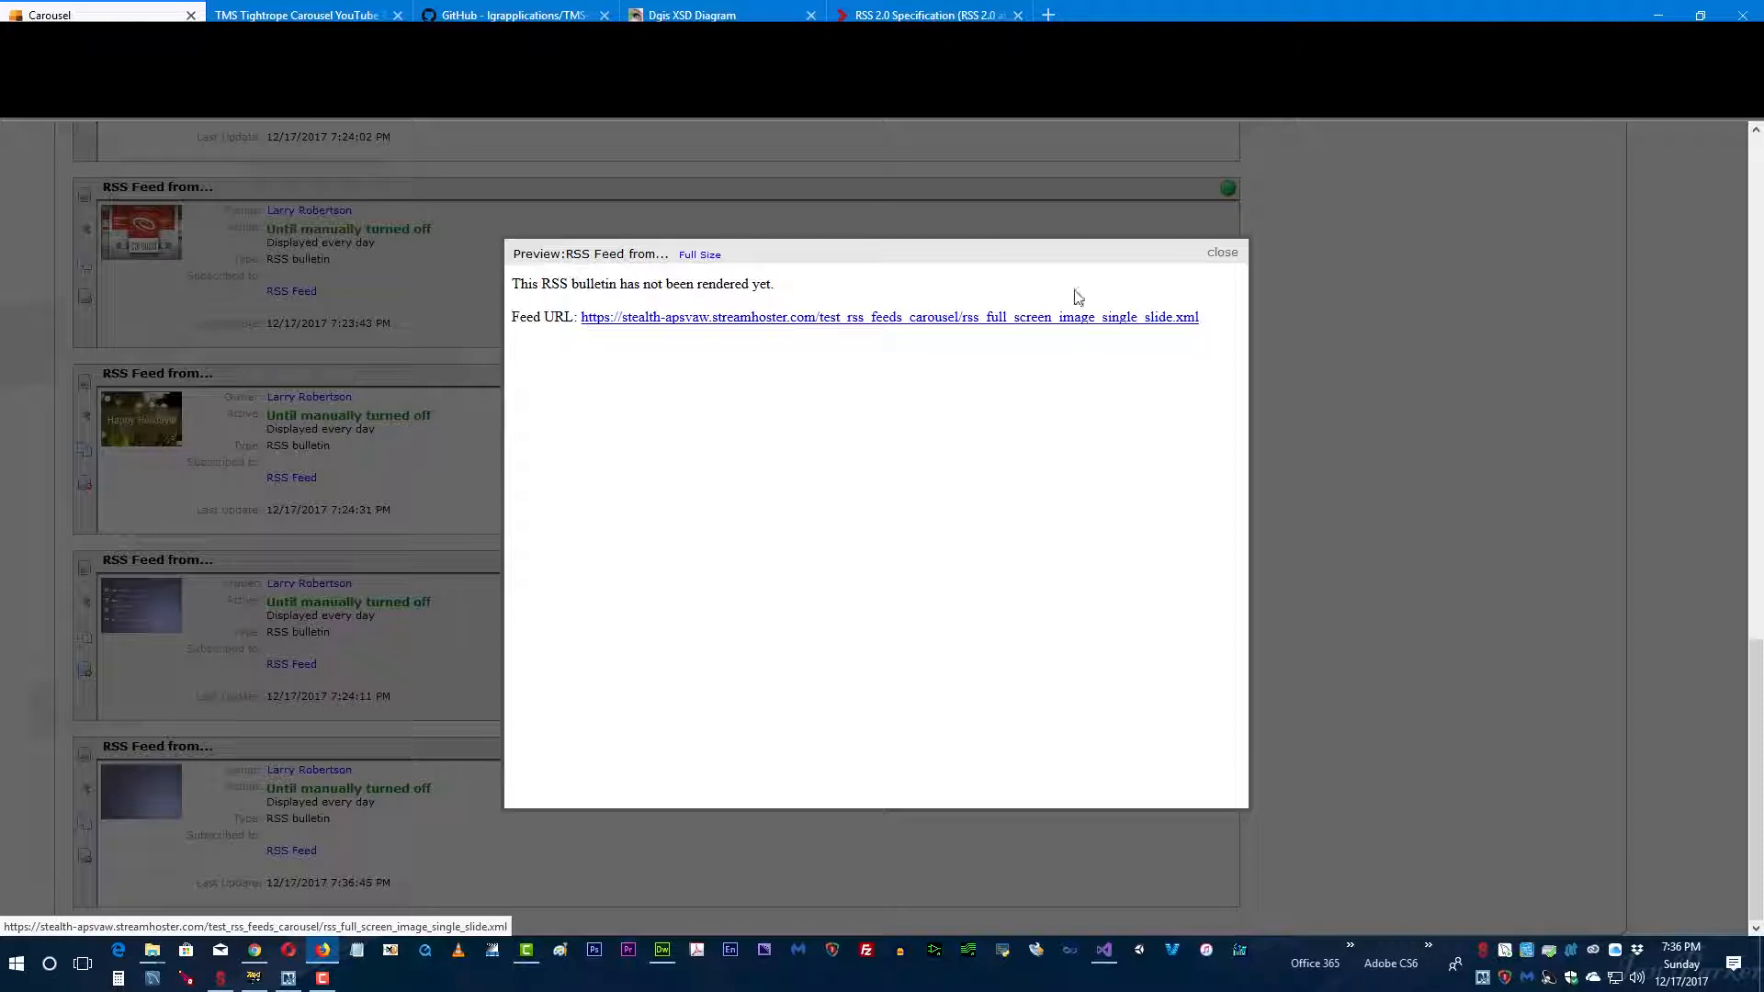
click(1211, 256)
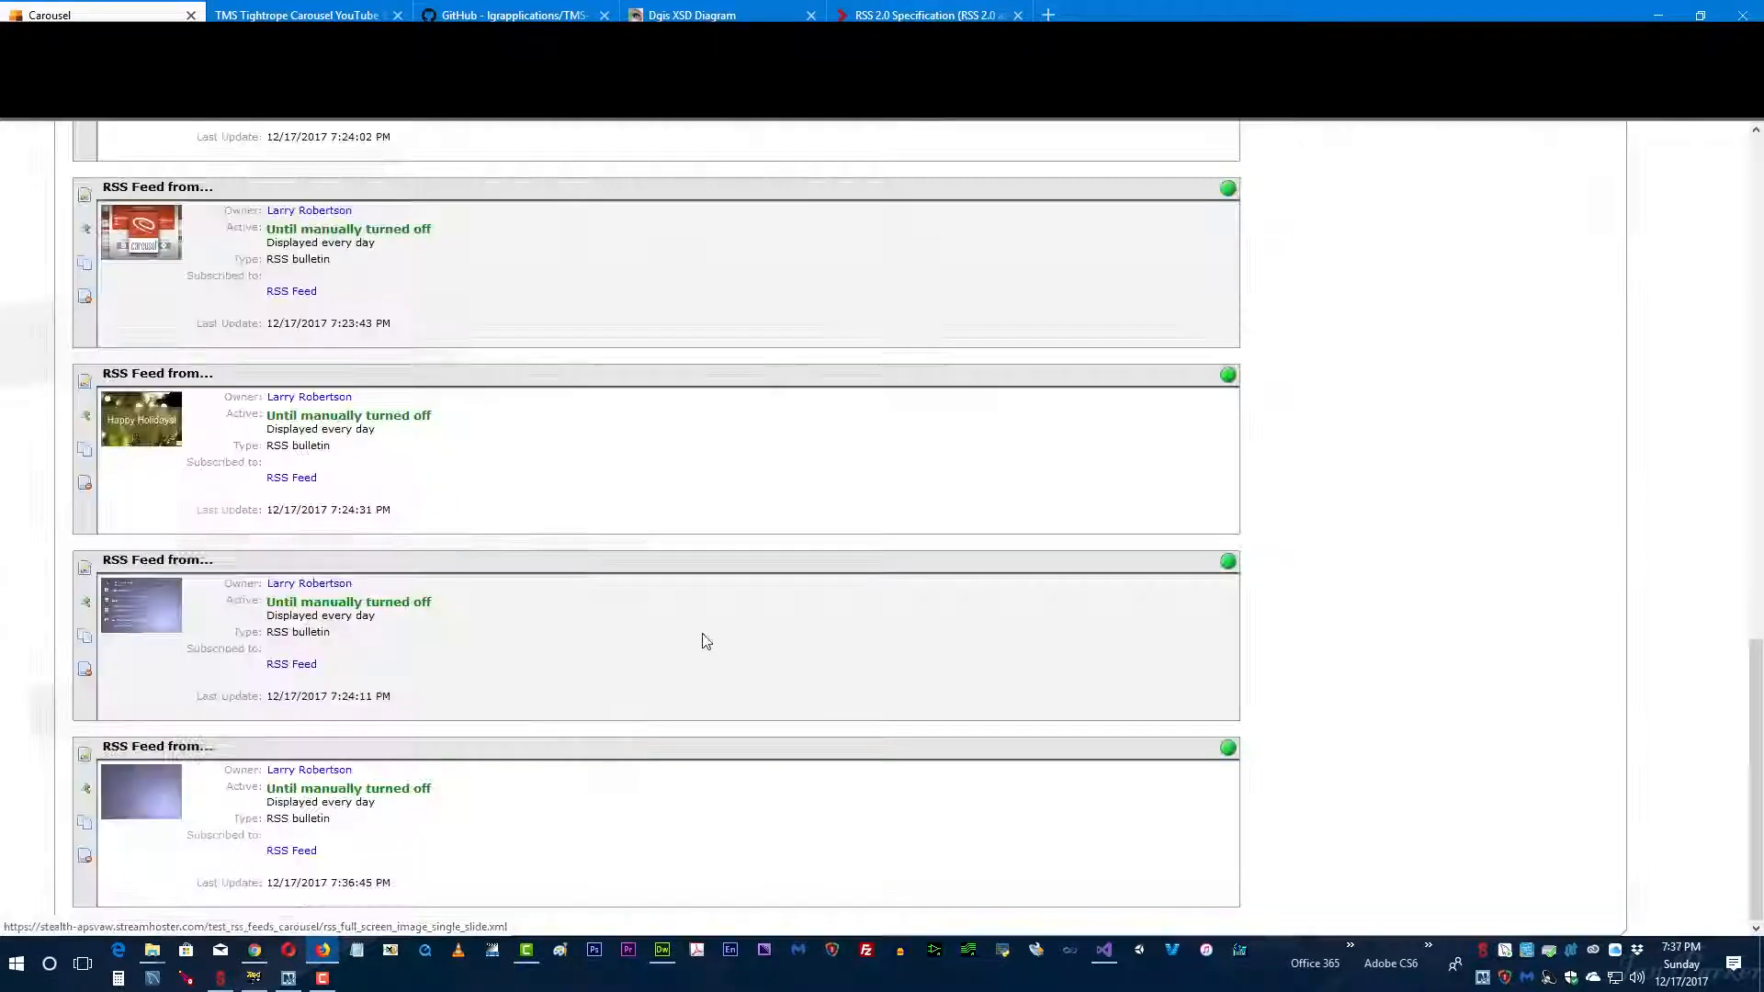
click(85, 790)
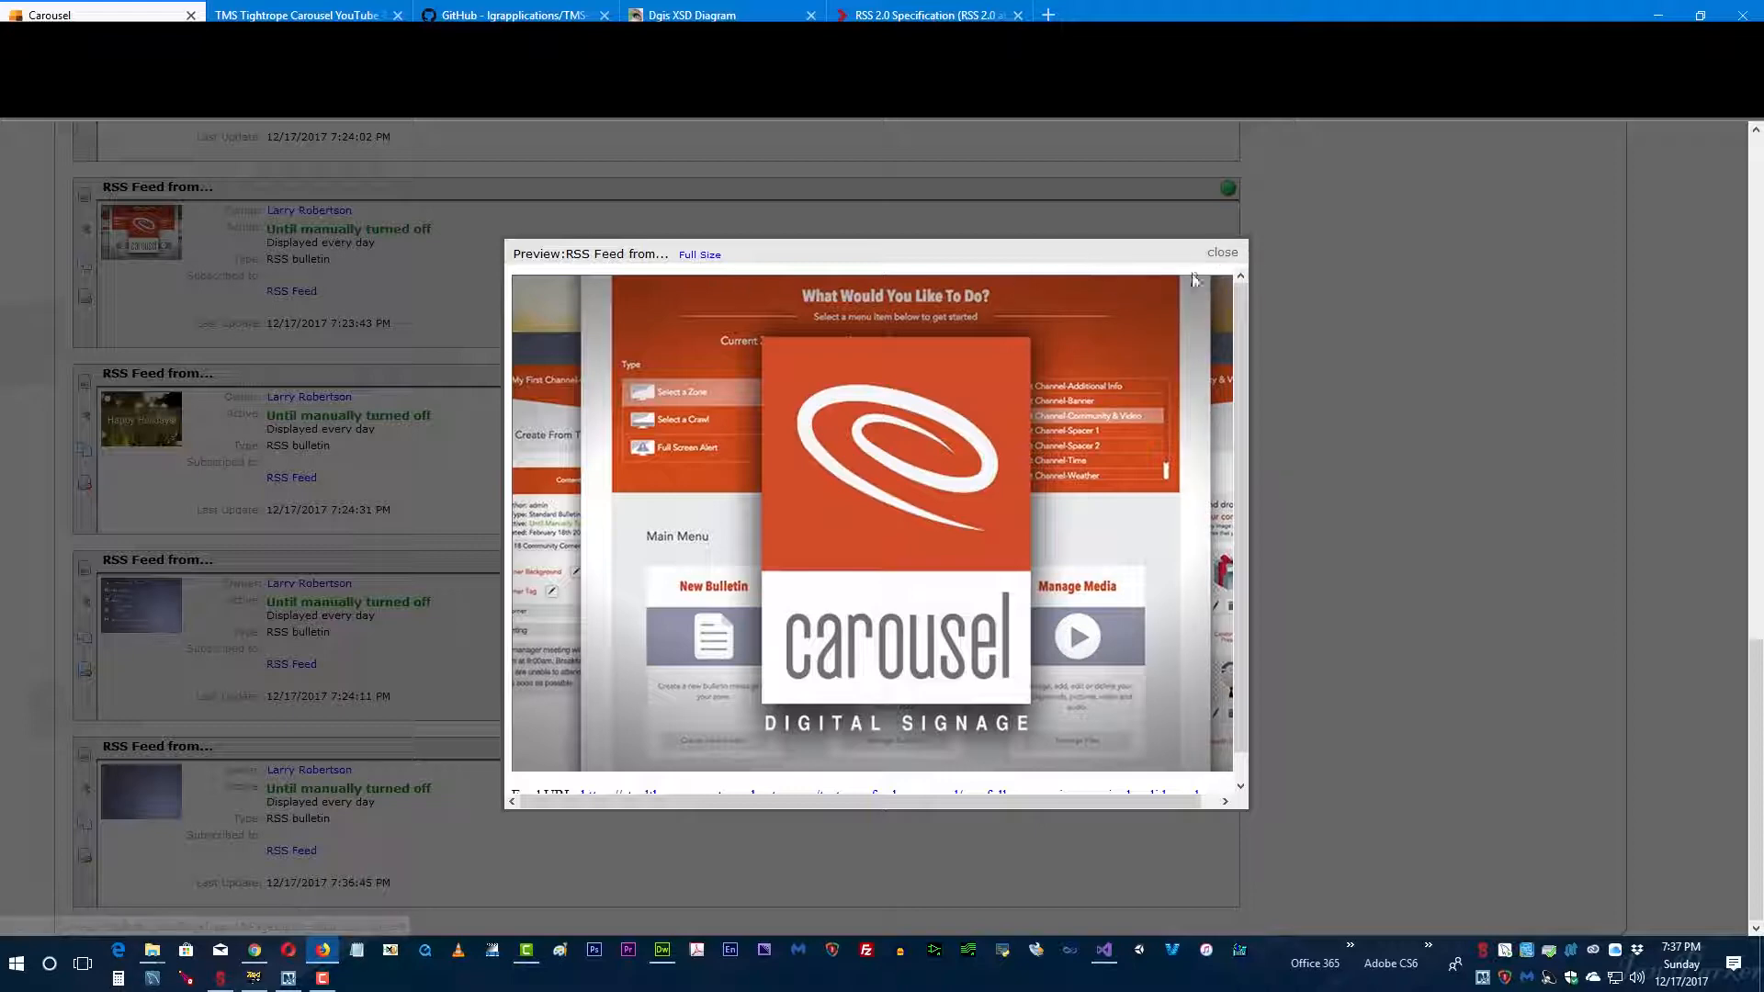
click(1222, 259)
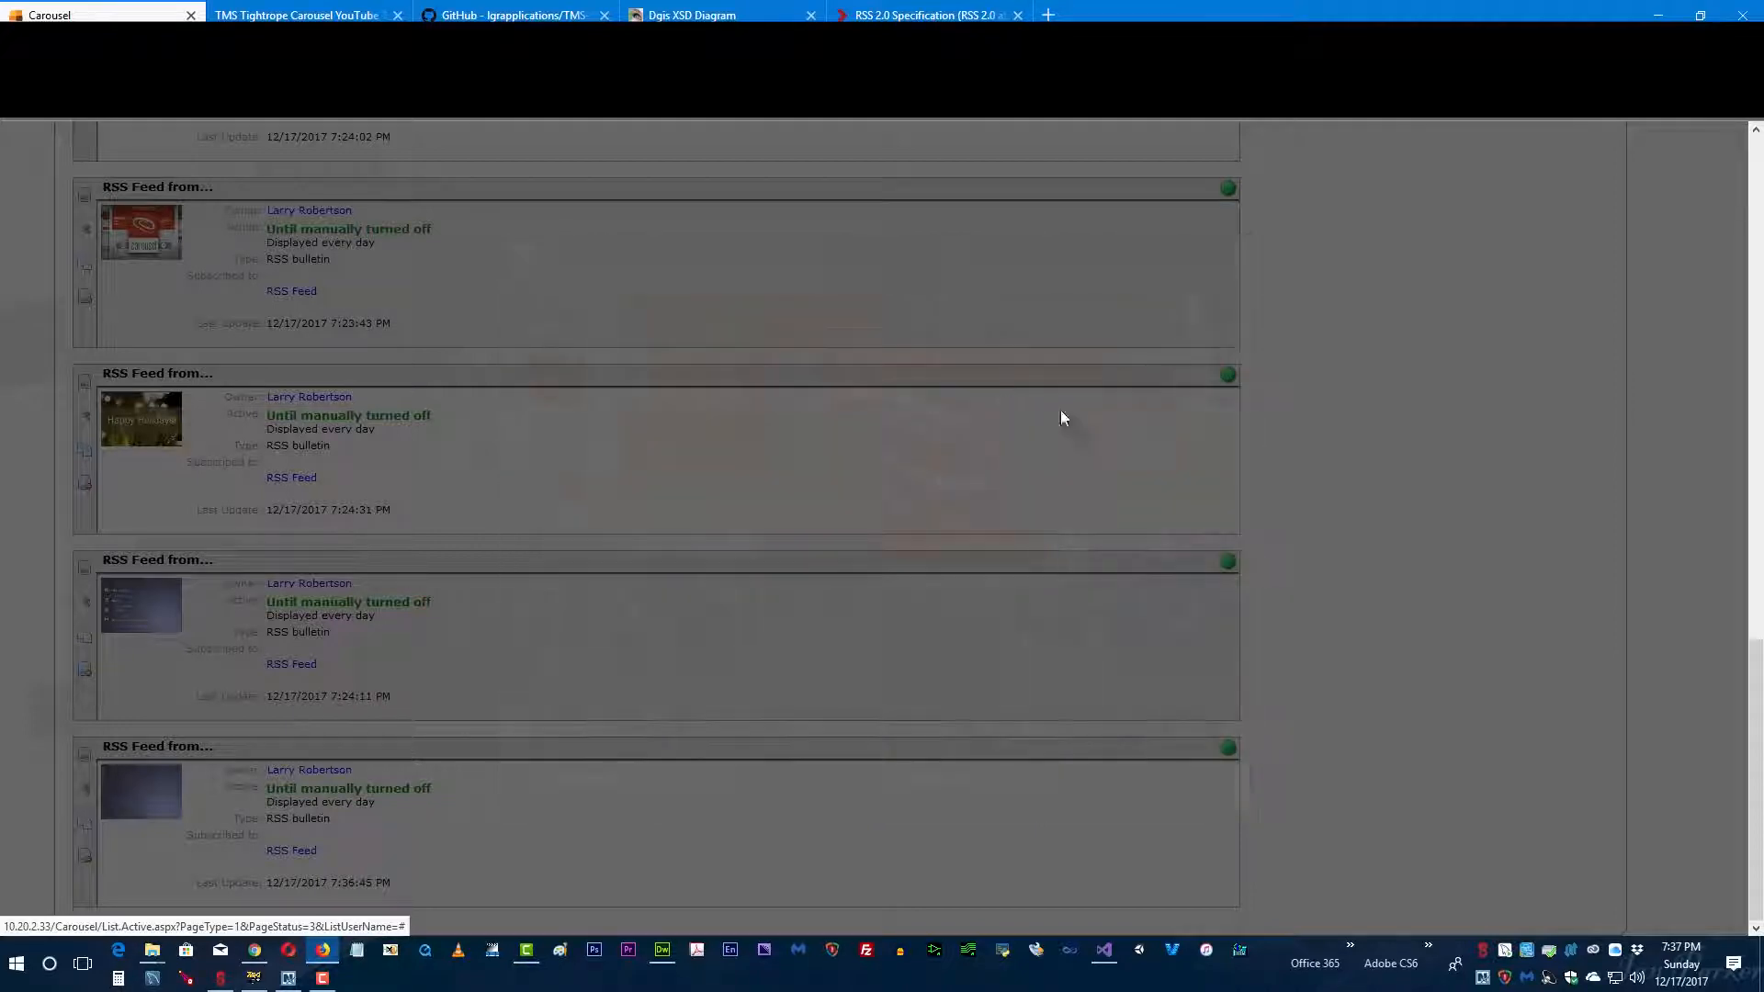